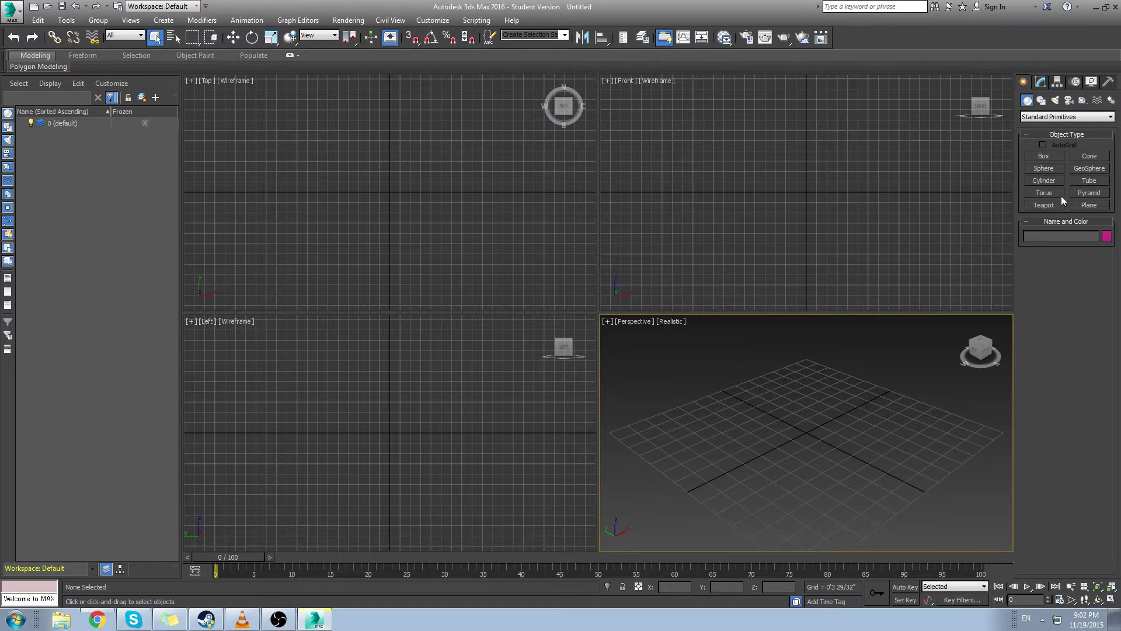
Create a plane about 2 feet long and 4 feet 9 inches wide, centred near the grid origin
click(1085, 206)
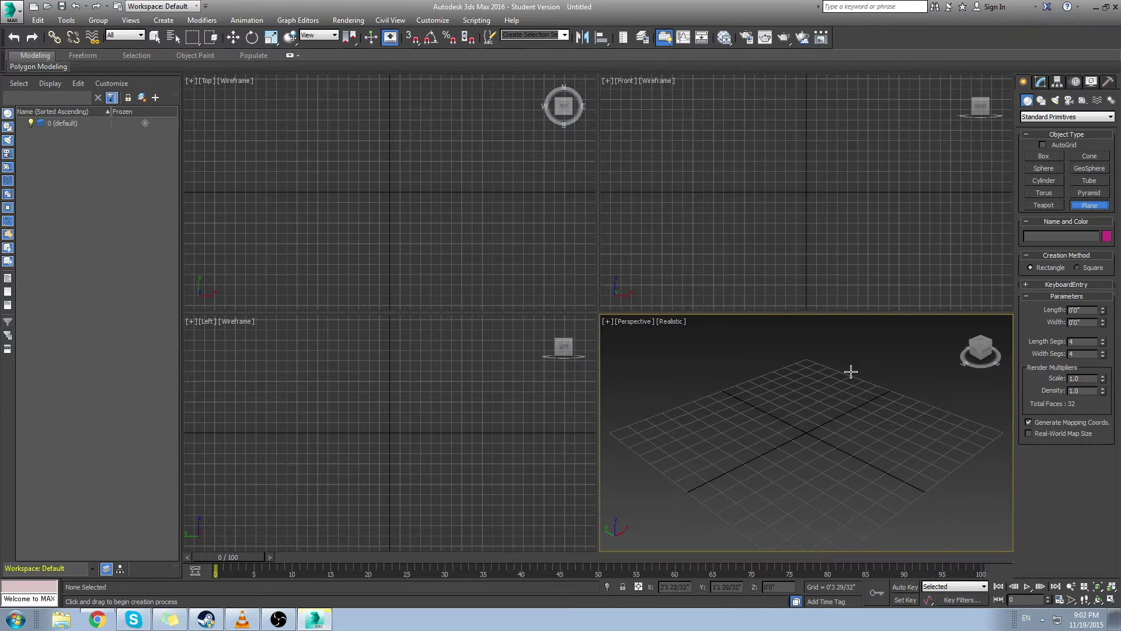
drag(851, 372, 727, 518)
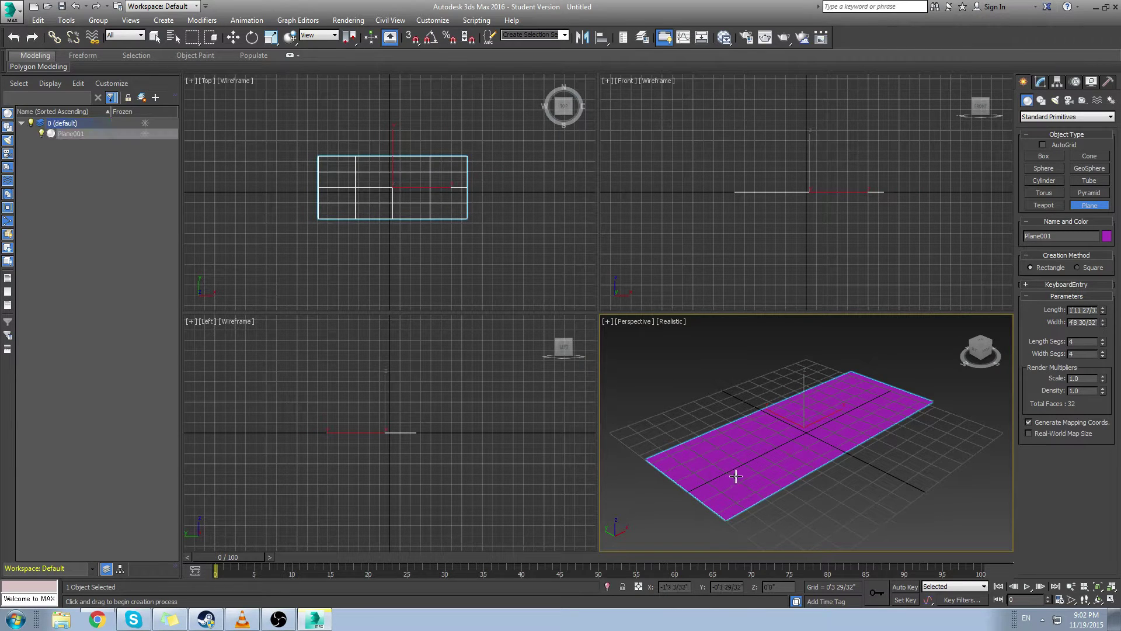
Create a tall, narrow box across one short end of the plane, extending past both of its long edges
click(1046, 155)
middle_drag(333, 163, 308, 205)
scroll(306, 198, up, 2)
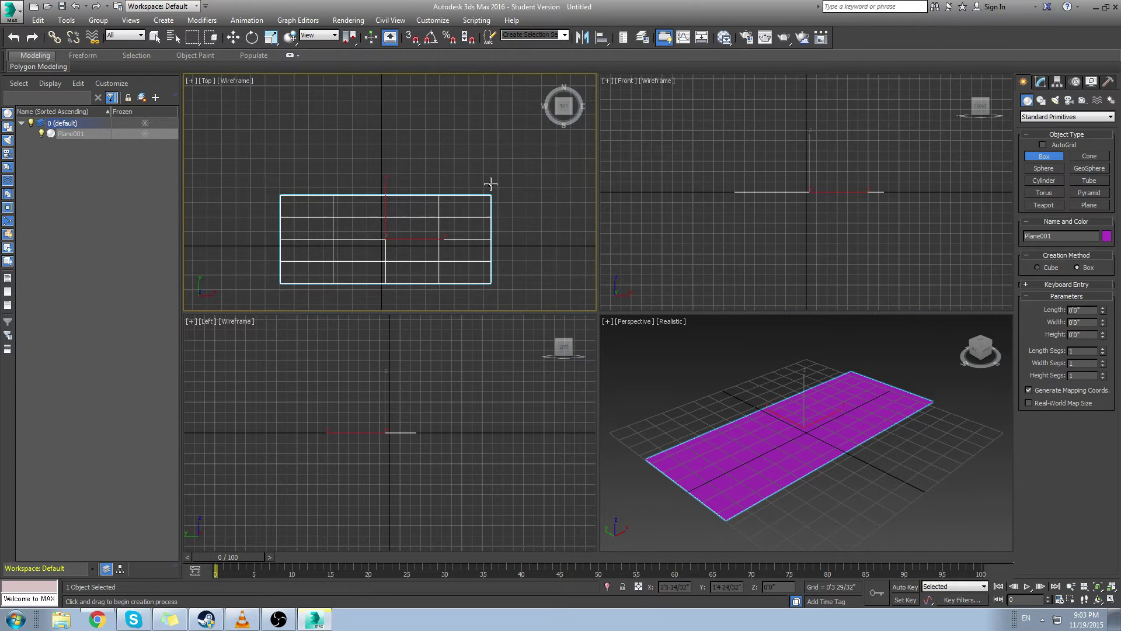
drag(491, 176, 519, 305)
click(546, 248)
right_click(858, 327)
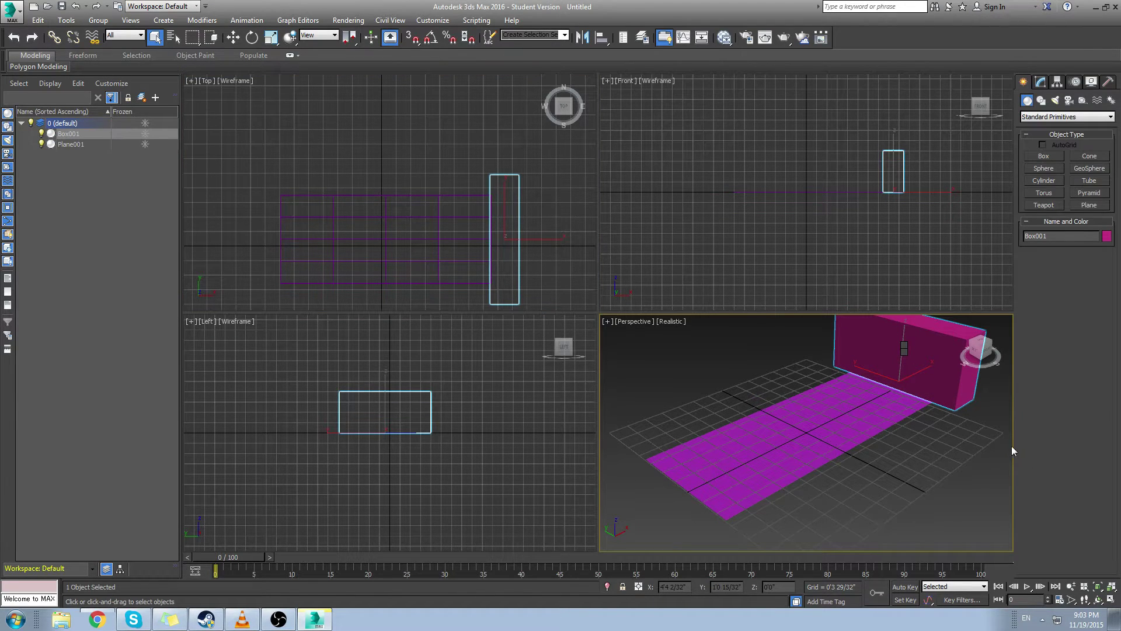
Convert the box to an editable mesh and uniformly scale down the polygon that faces the plane, leaving a frame around it
click(1051, 168)
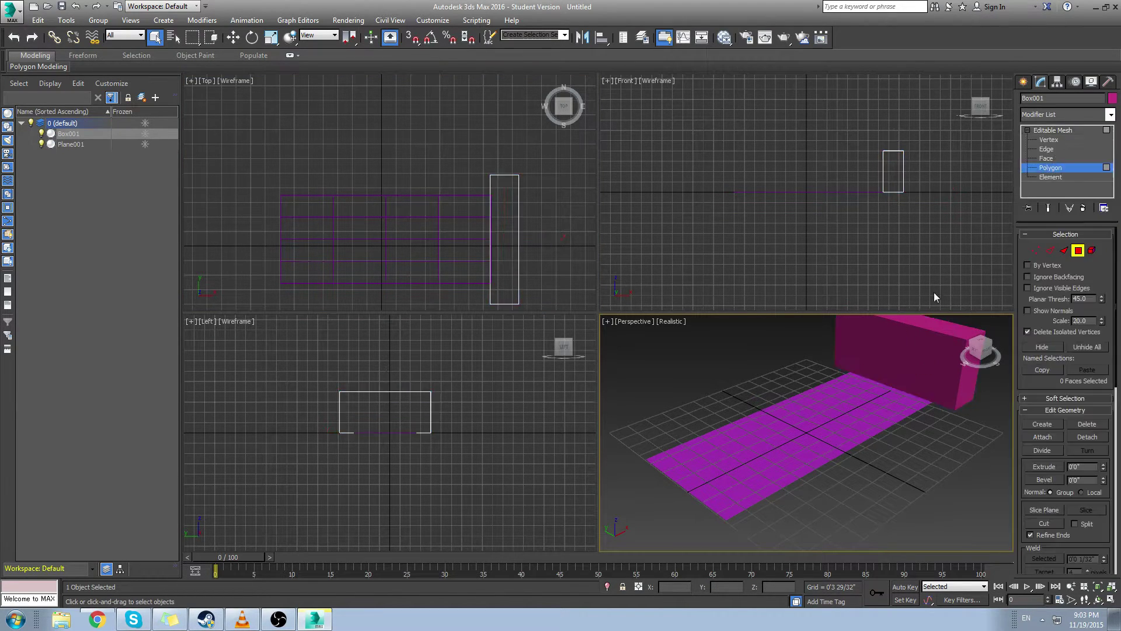
click(889, 358)
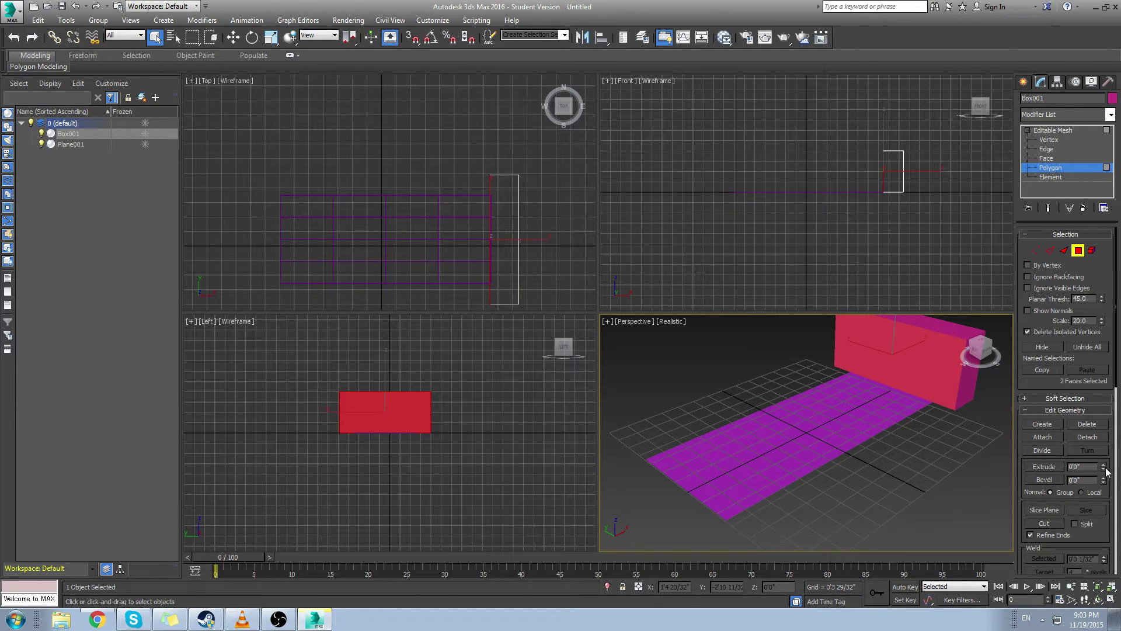
key(r)
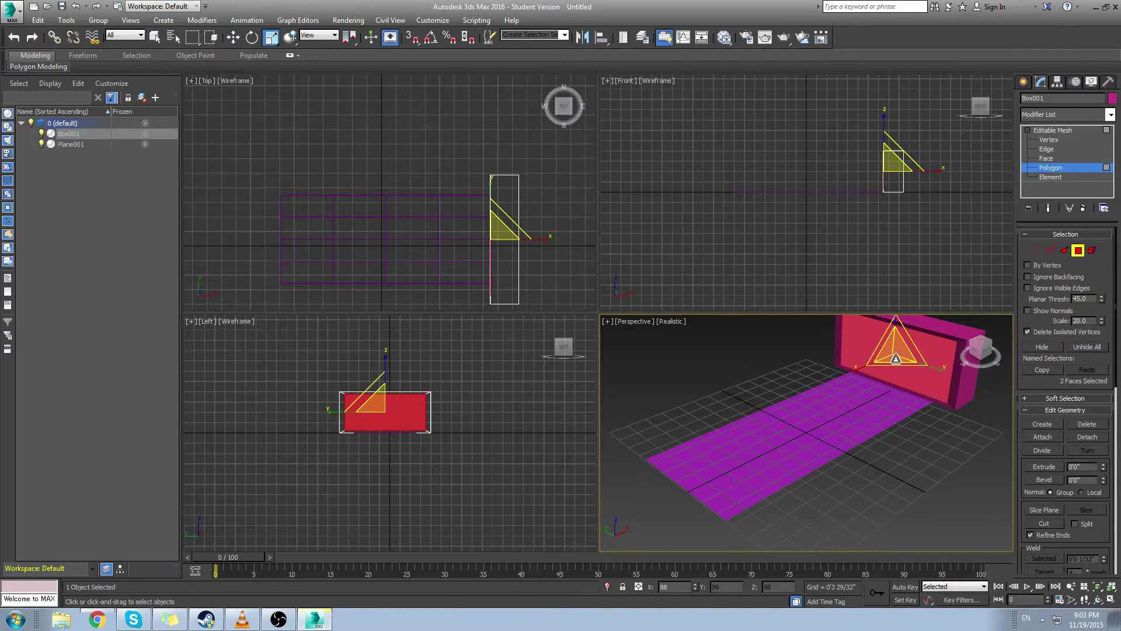
drag(896, 361, 896, 362)
scroll(467, 210, up, 3)
Lower the inset polygon vertically until it meets the box's base edge
key(w)
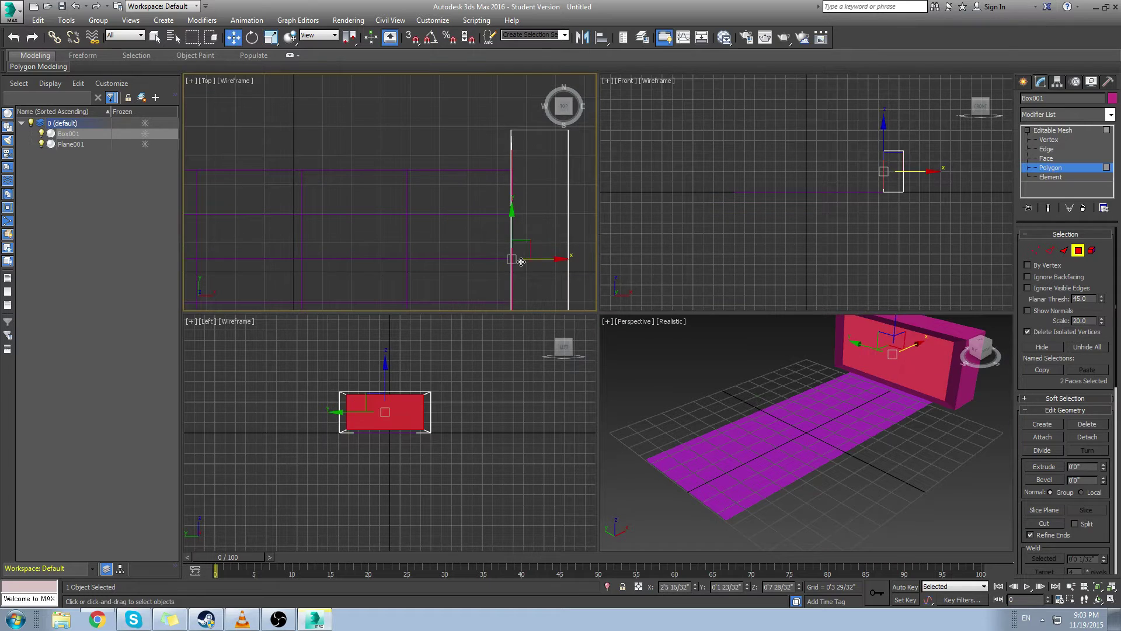
scroll(383, 380, up, 5)
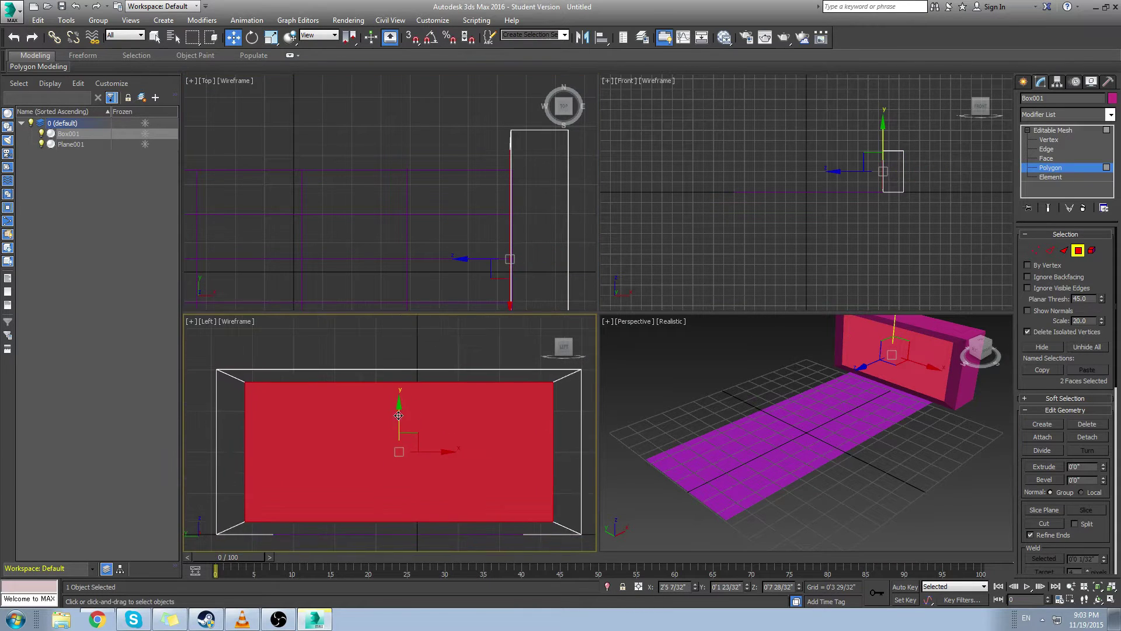
drag(400, 442, 401, 440)
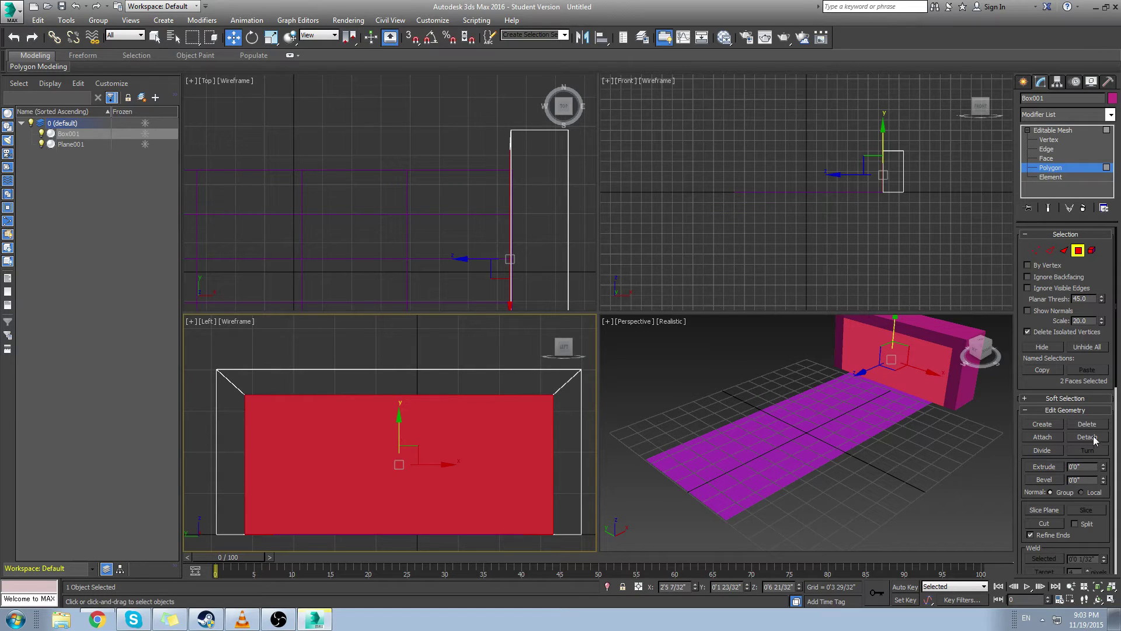
Extrude the inset polygon inward past the back of the box to form a deep recess
drag(1103, 467, 1003, 58)
drag(891, 360, 920, 361)
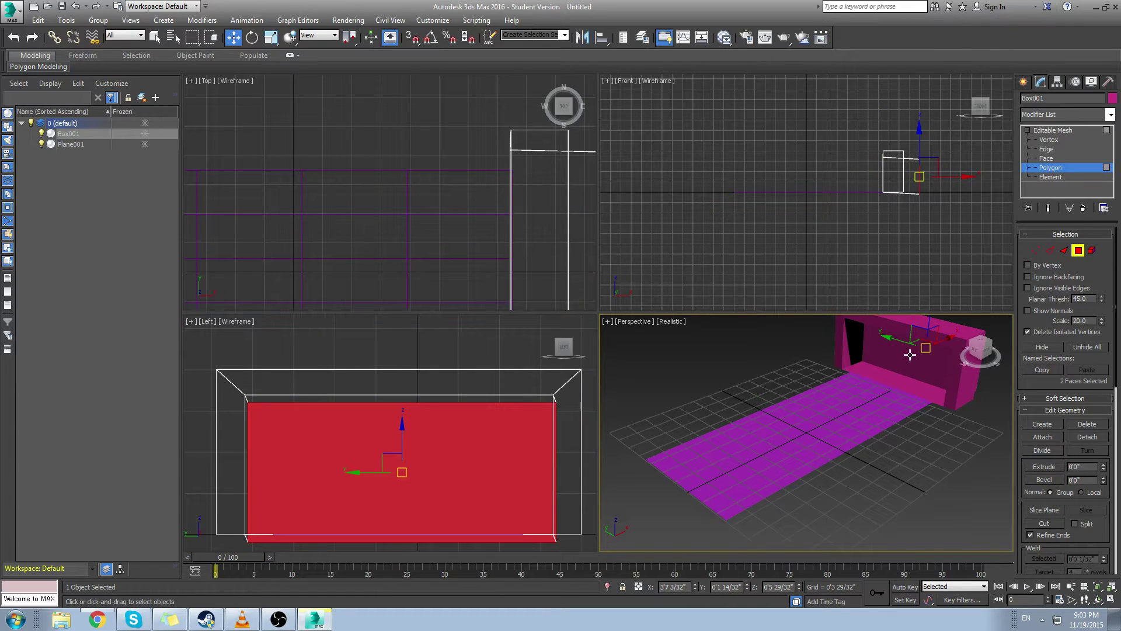
key(ctrl+z)
click(911, 354)
key(Delete)
Extrude the recess's rear wall farther back to add a second, shorter section
middle_drag(910, 362, 826, 409)
click(825, 412)
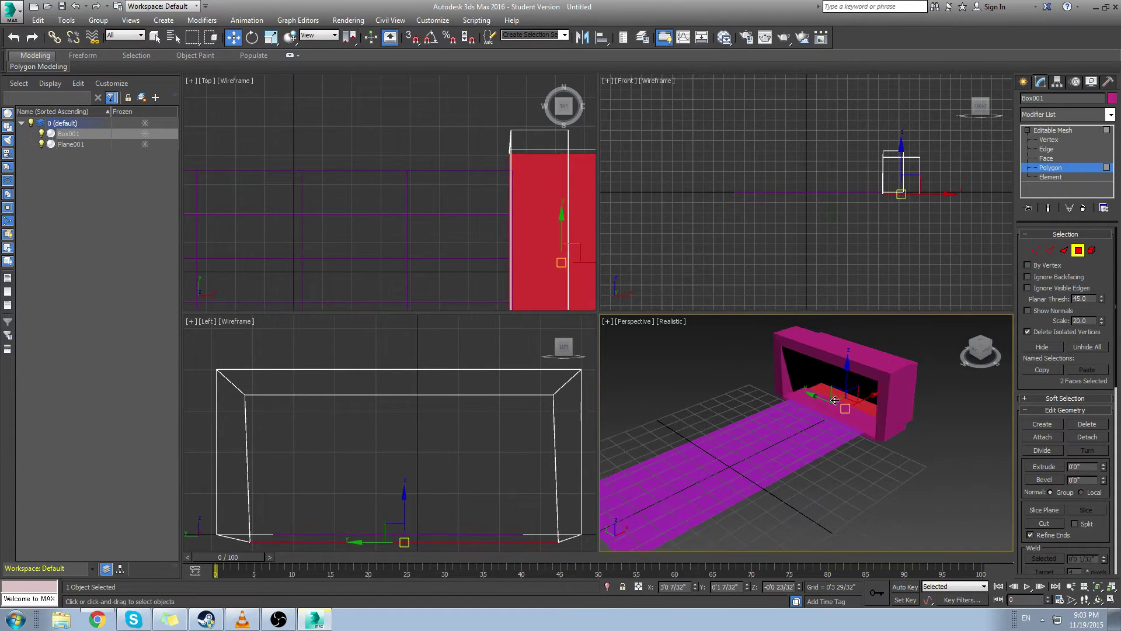
click(866, 391)
alt+middle_drag(847, 406, 889, 439)
drag(1102, 467, 1078, 538)
Extrude the rear floor strip of the recess downward into a pit and set the perspective view to Shaded
click(837, 413)
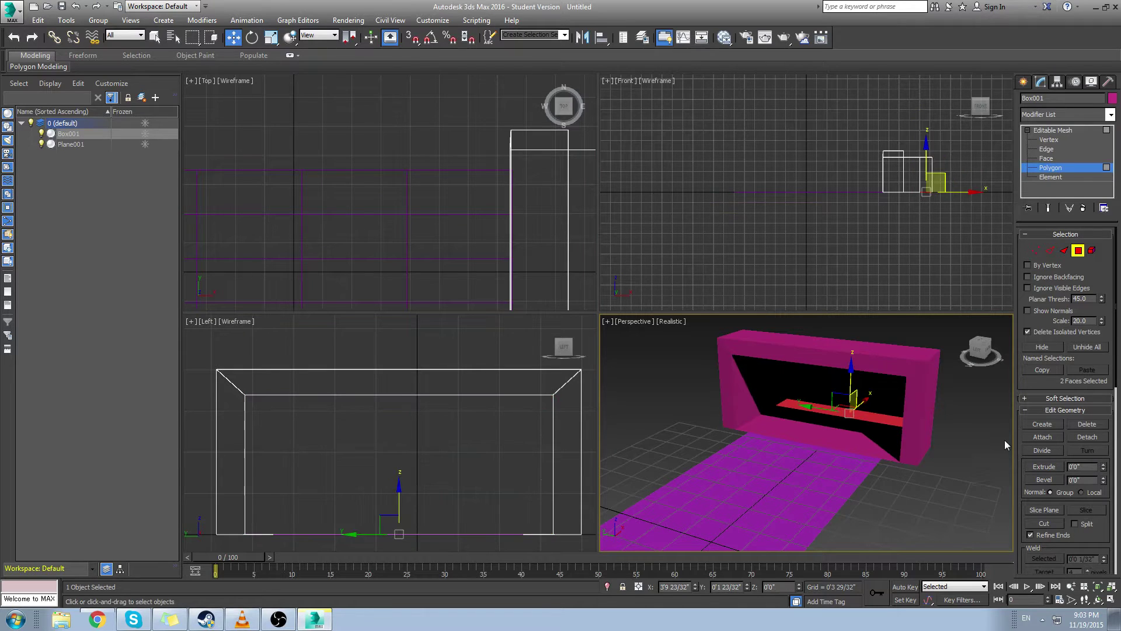
drag(1109, 468, 1091, 519)
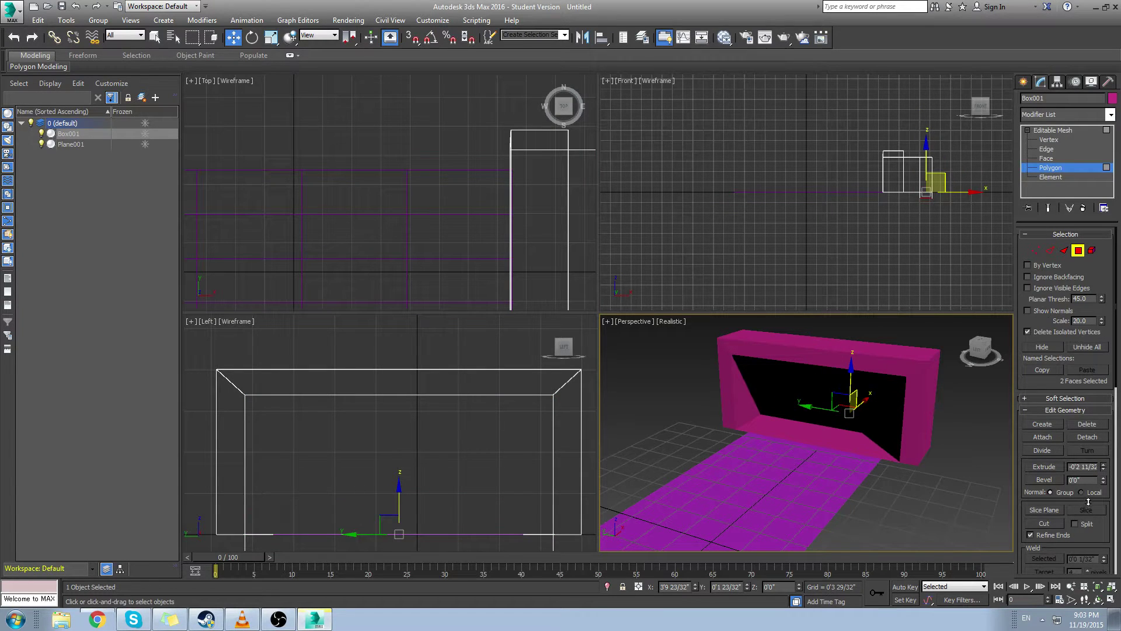
click(664, 328)
click(651, 349)
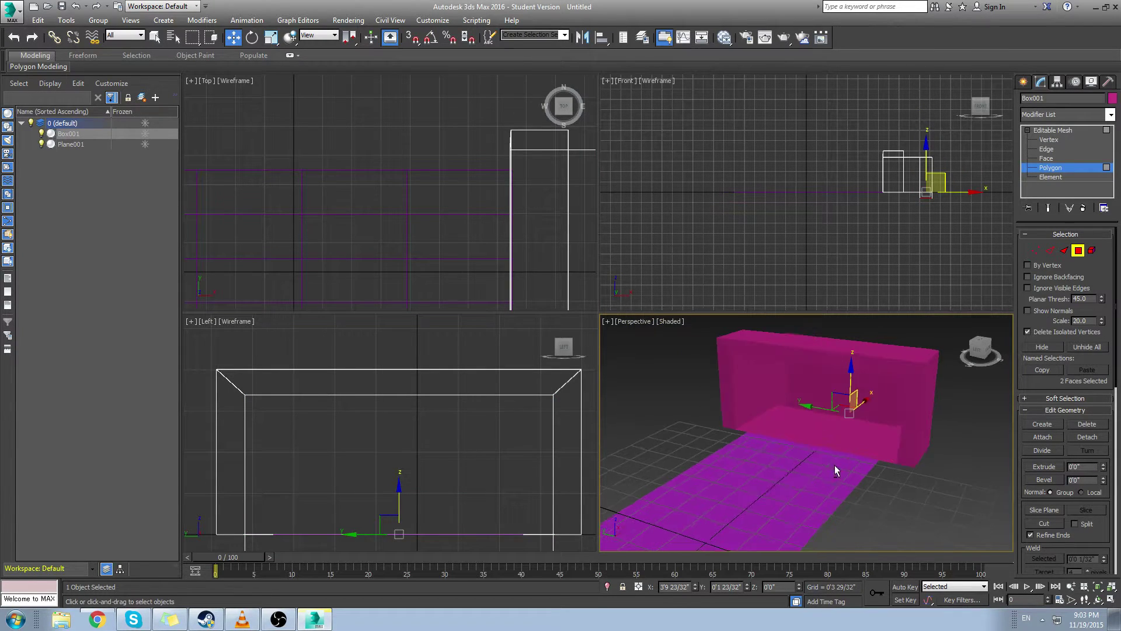
alt+middle_drag(834, 468, 803, 458)
Move the column of vertices at the pit's front edge toward the box's opening to lengthen the pit
click(1049, 139)
middle_drag(899, 194, 878, 203)
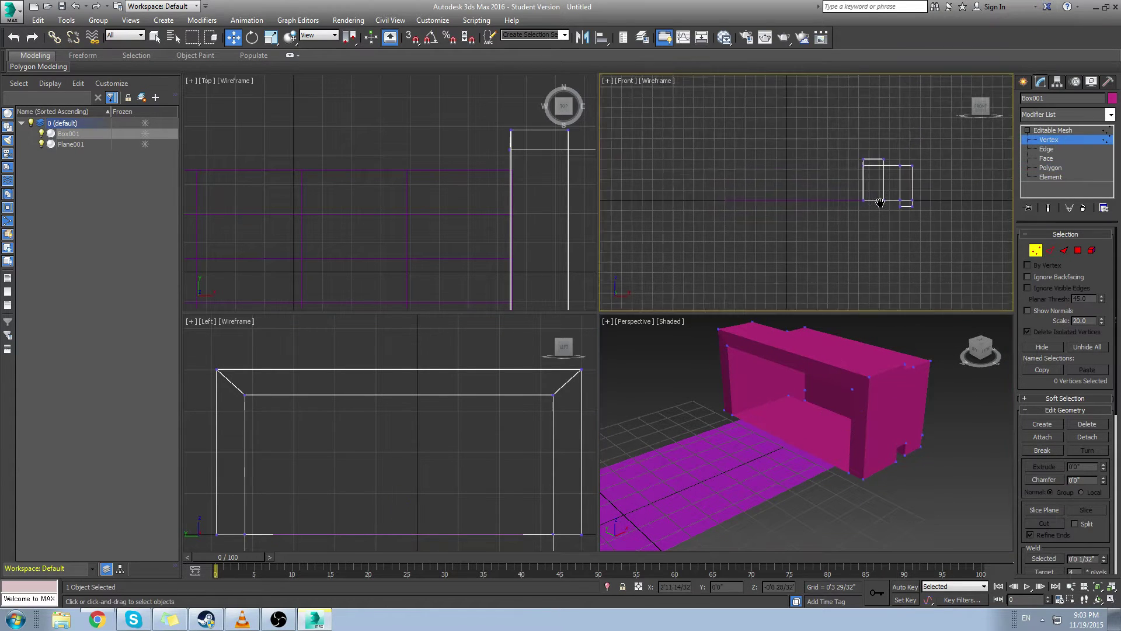
scroll(879, 203, up, 3)
drag(904, 109, 926, 229)
drag(944, 180, 917, 186)
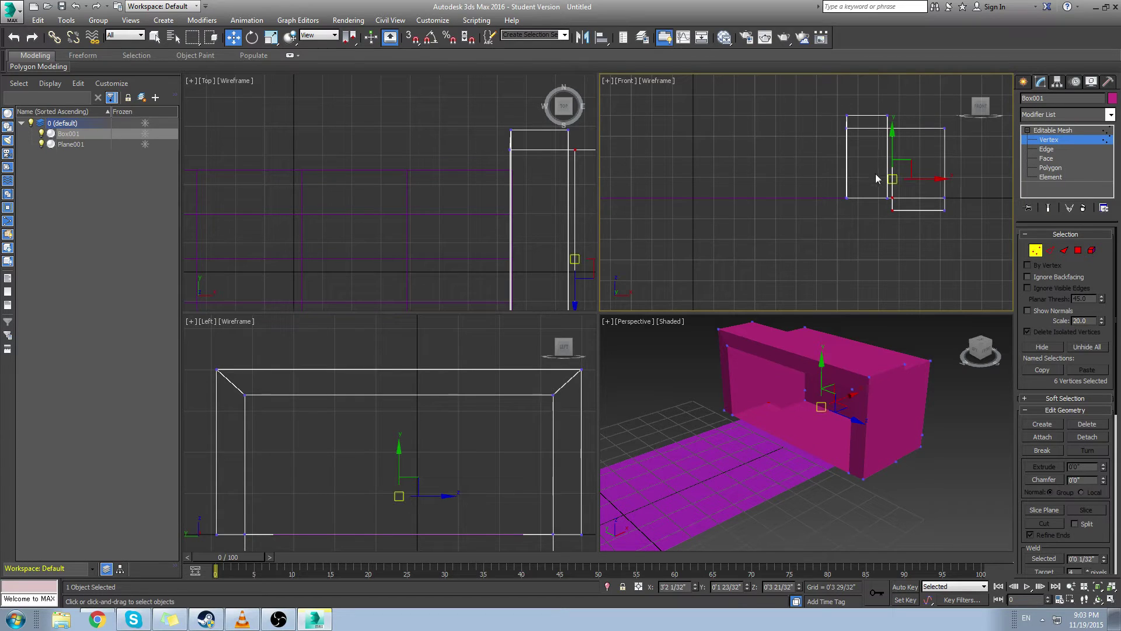
click(870, 185)
alt+middle_drag(780, 443, 794, 404)
scroll(793, 404, down, 3)
Create a thin, narrow box running along the full length of one long edge of the plane
click(1024, 82)
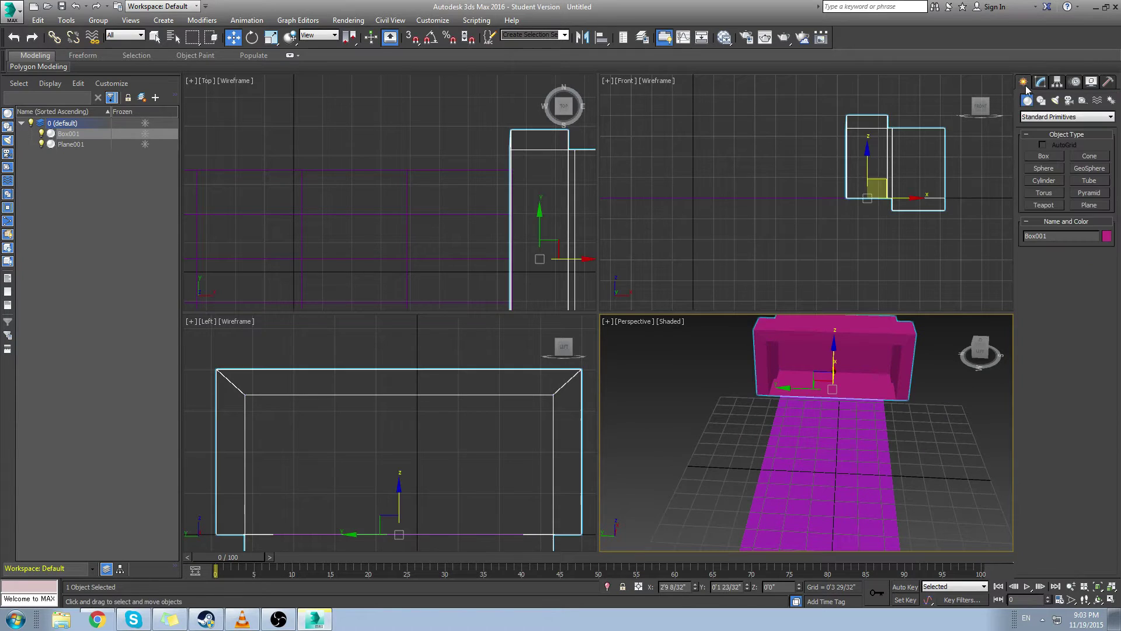
click(1045, 155)
scroll(500, 153, down, 4)
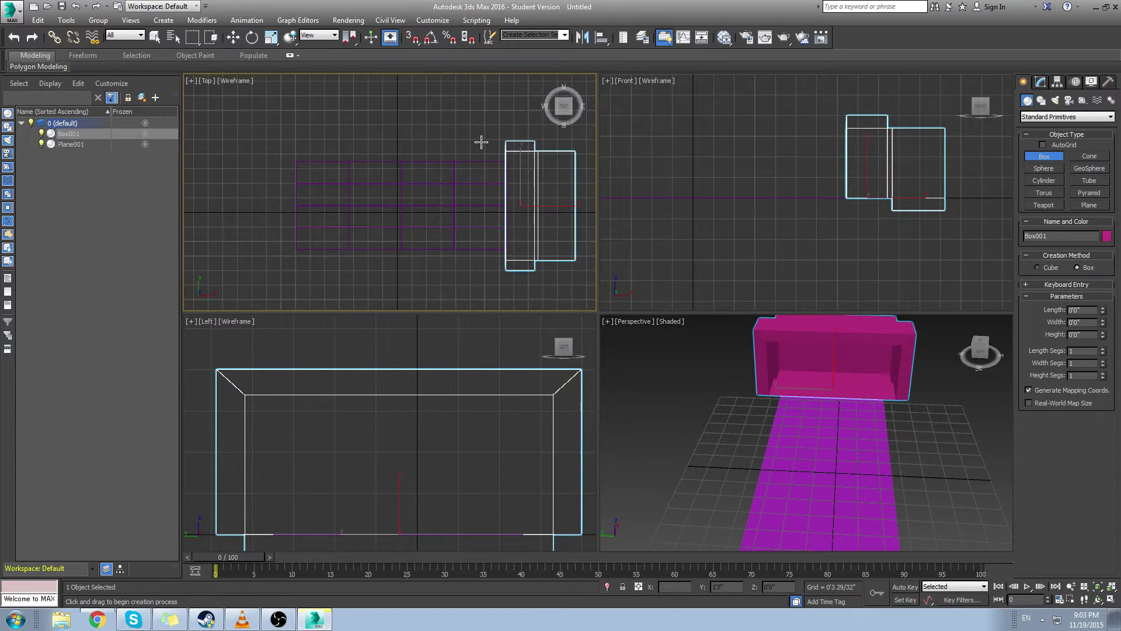
drag(505, 141, 294, 160)
click(296, 157)
Lower the thin side box so that its top surface is level with the plane
middle_drag(804, 491, 774, 381)
middle_drag(316, 473, 450, 410)
scroll(450, 410, down, 3)
scroll(415, 428, up, 5)
key(w)
drag(408, 440, 408, 454)
Edit the side box as a mesh and scale down its top polygon slightly inside the border
middle_drag(849, 456, 876, 532)
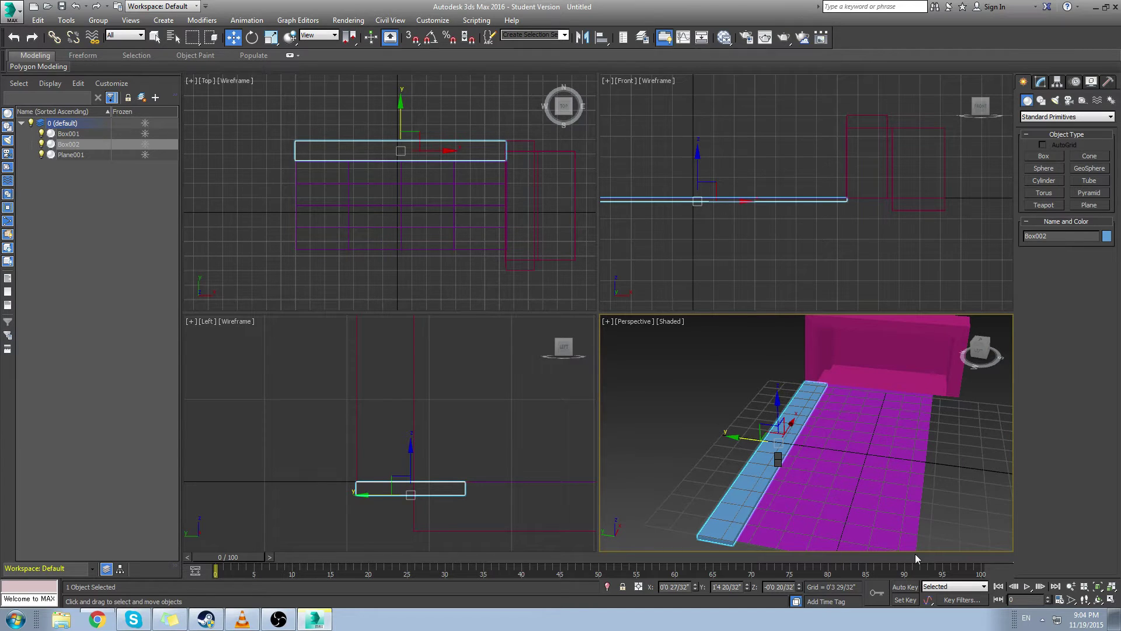
click(1040, 82)
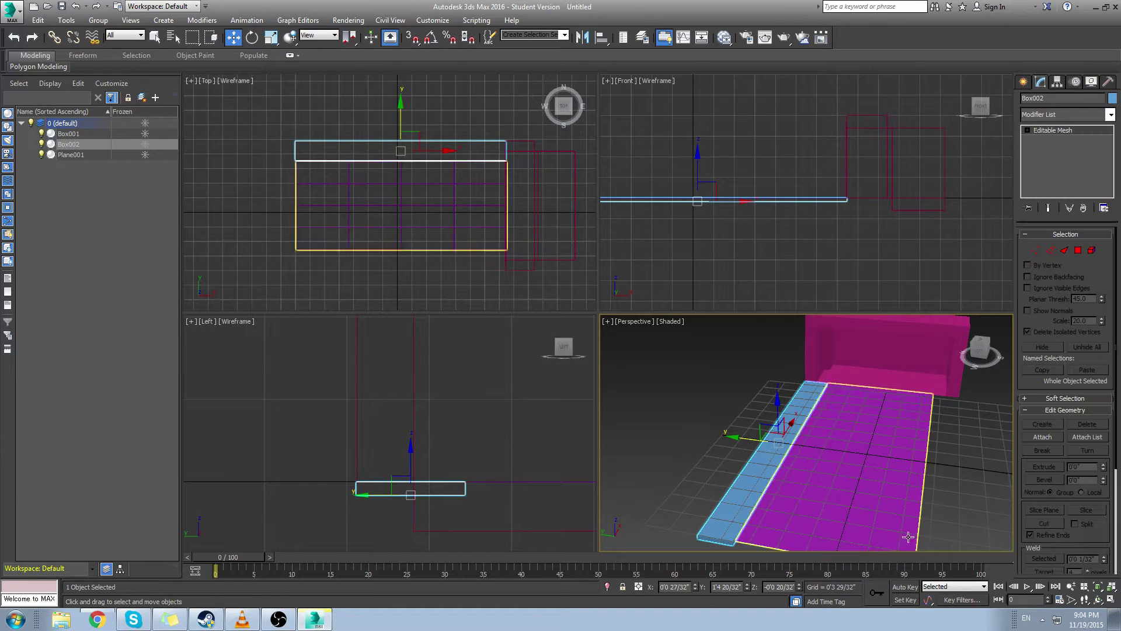
click(1026, 129)
click(1051, 168)
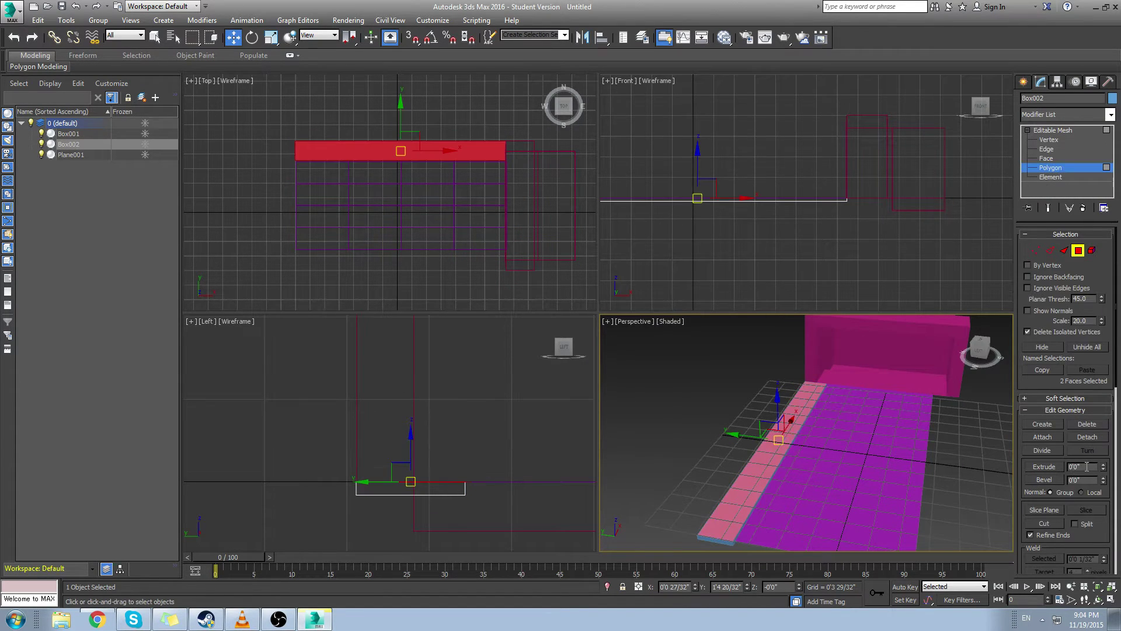
scroll(704, 468, up, 3)
key(r)
drag(816, 421, 861, 431)
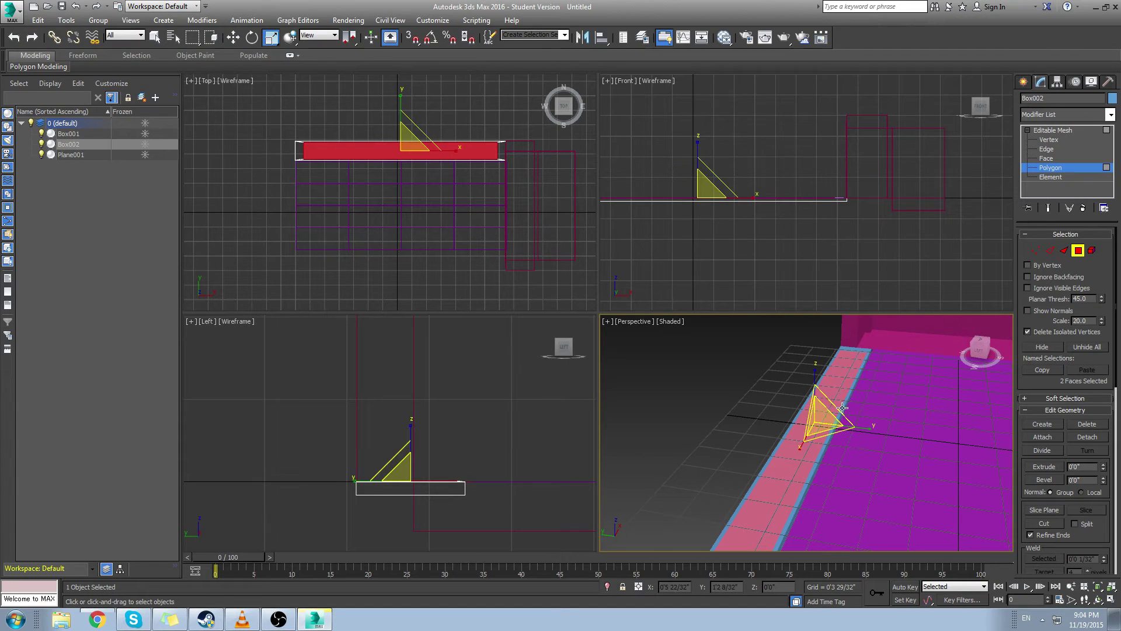
click(841, 409)
key(w)
drag(834, 397, 839, 406)
key(ctrl+z)
click(808, 402)
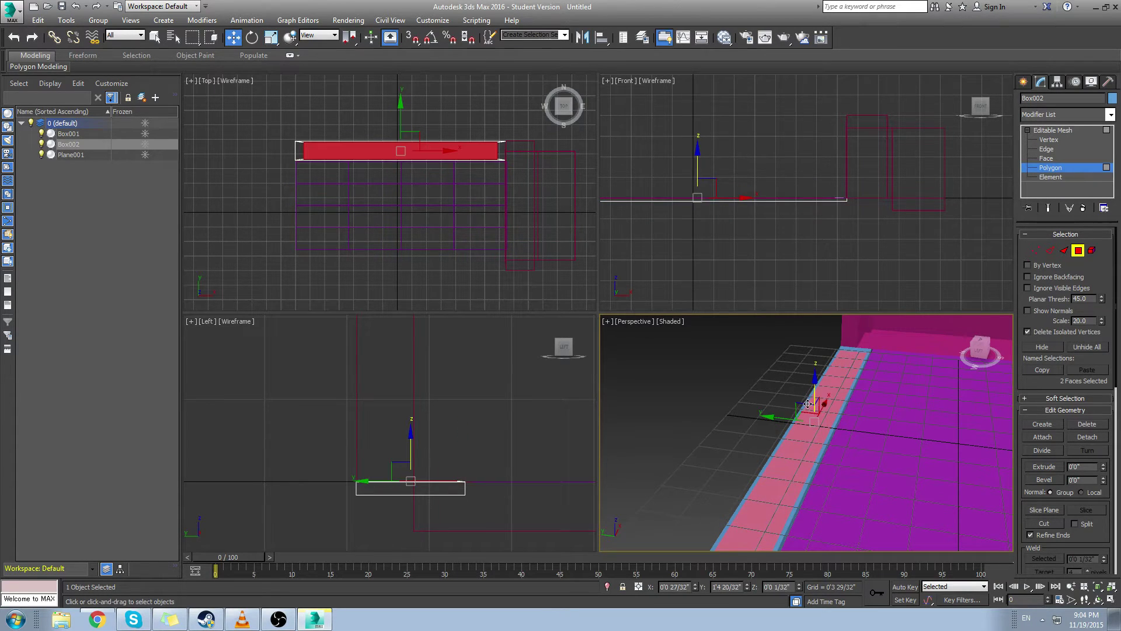
Lower the side box's bottom vertices to make the piece deeper
click(1046, 141)
middle_drag(351, 484, 361, 470)
drag(348, 446, 371, 420)
drag(548, 528, 547, 527)
drag(420, 454, 420, 485)
click(488, 445)
Raise the side box's outer top vertices to a height of about 4 inches, forming a slope down toward the plane
middle_drag(490, 451, 484, 451)
drag(296, 430, 372, 490)
drag(360, 413, 359, 351)
scroll(728, 406, down, 5)
alt+middle_drag(728, 406, 840, 435)
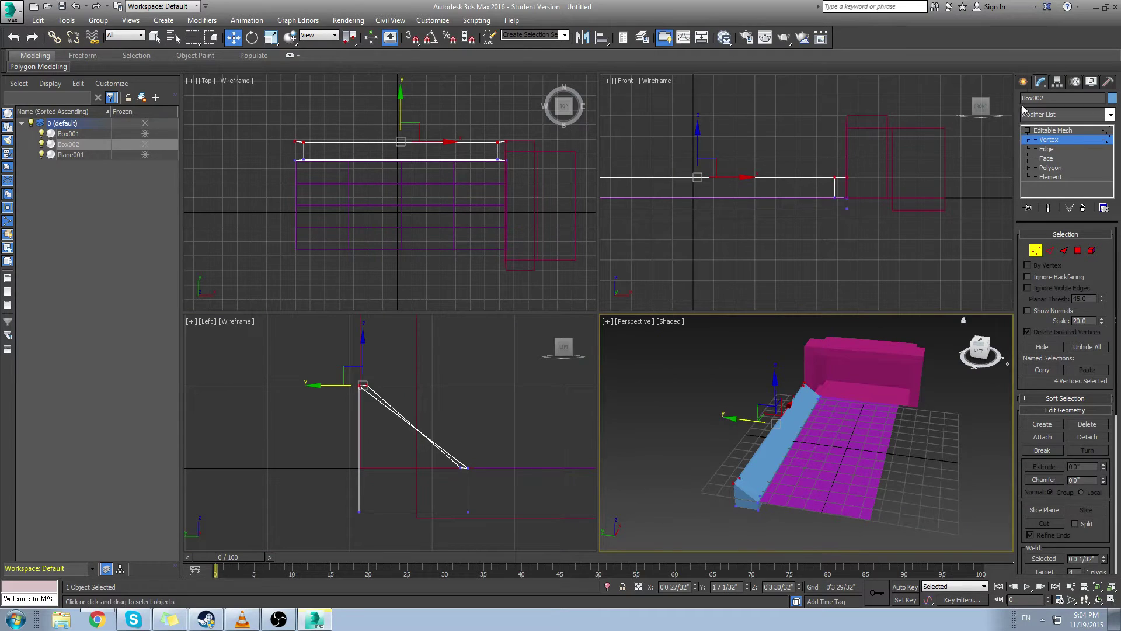
Mirror the sloped side piece about the Y axis as a copy and move the copy to the plane's opposite long edge
click(1023, 82)
click(66, 20)
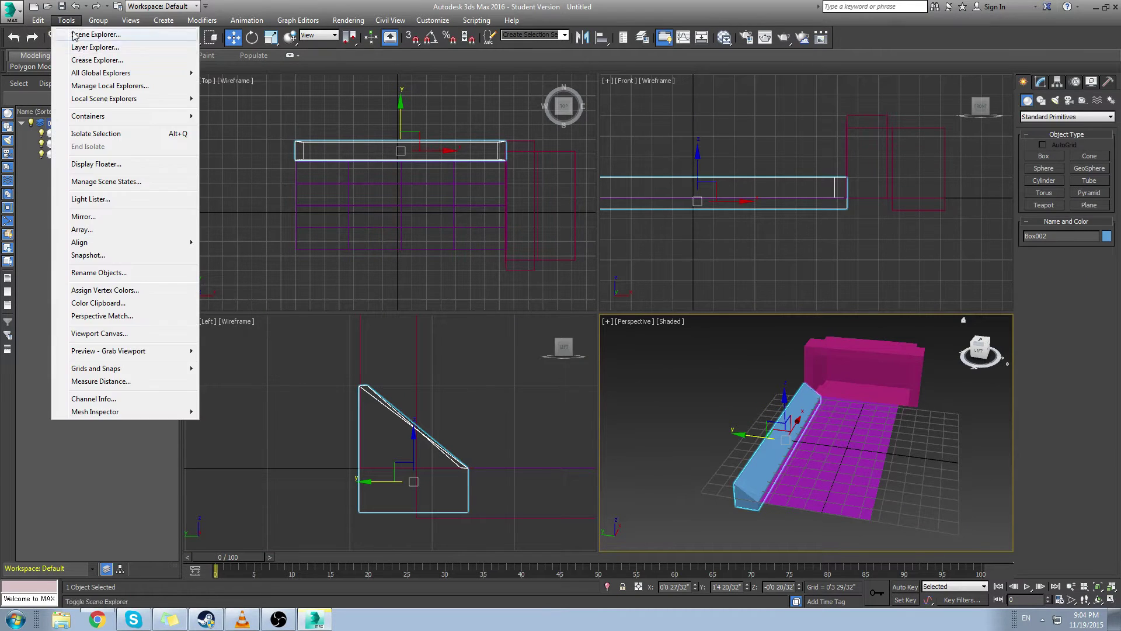
click(99, 219)
click(539, 261)
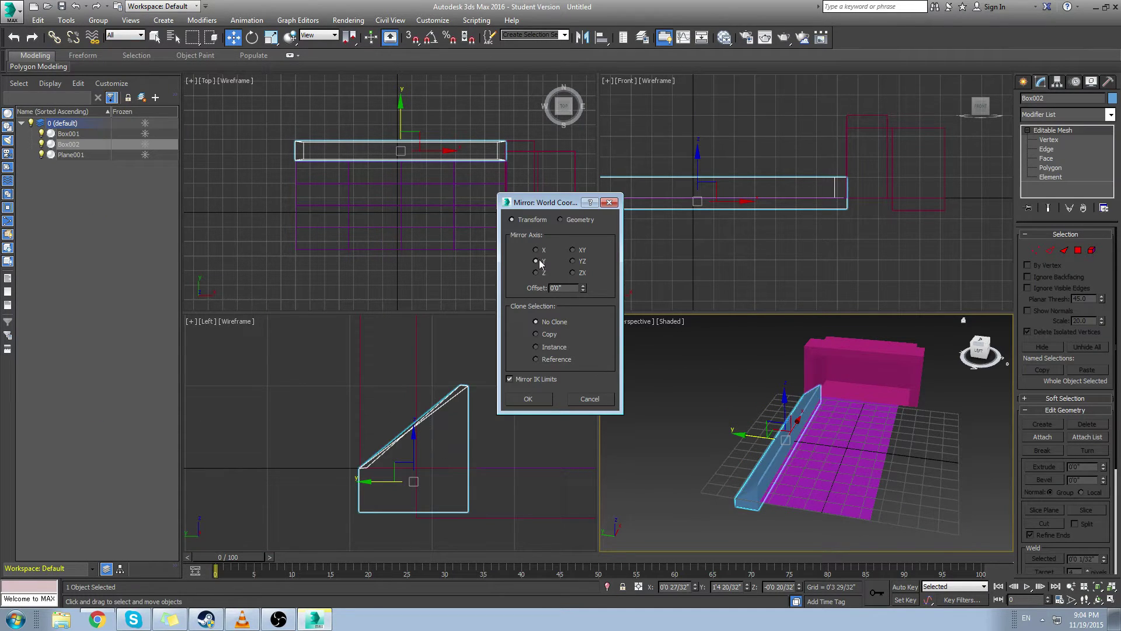
click(541, 336)
click(530, 401)
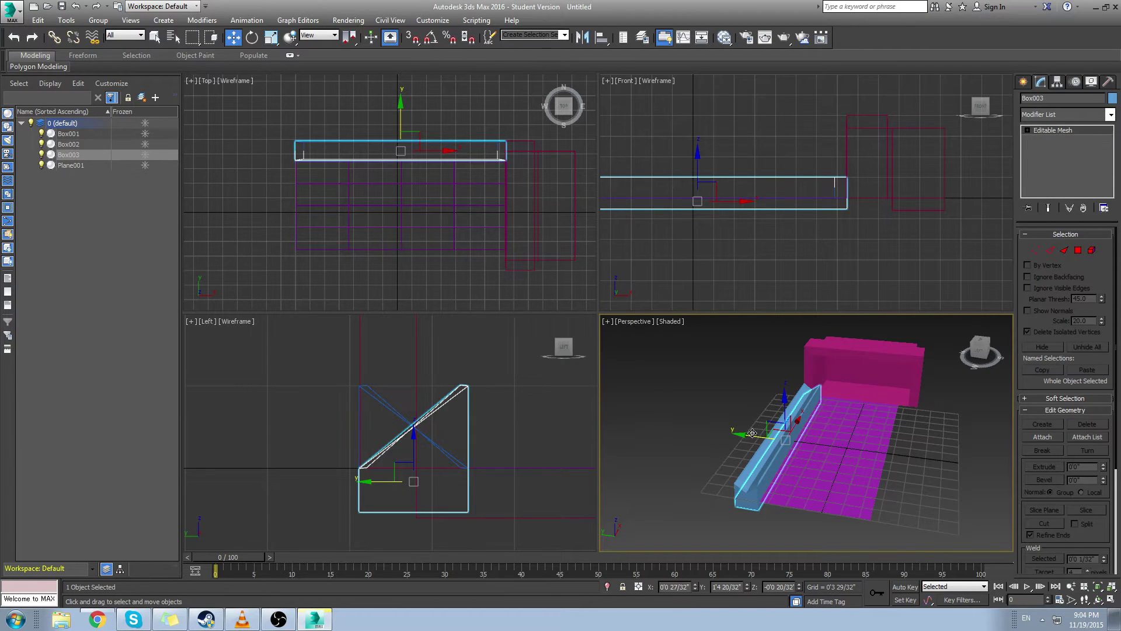
drag(759, 436, 865, 458)
click(923, 432)
Create an upright box on the plane near the recess, about 2 9/32 inches long, 2 inches wide and 7 19/32 inches high
alt+middle_drag(923, 432, 863, 428)
scroll(864, 428, up, 3)
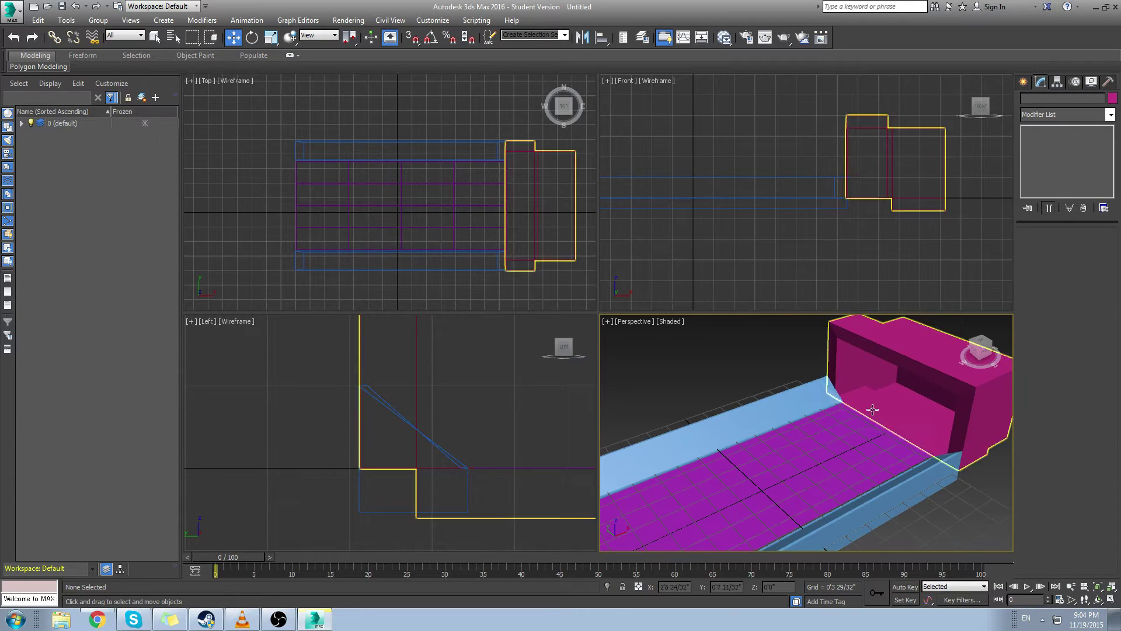
click(1023, 81)
click(1043, 156)
scroll(426, 220, up, 3)
scroll(501, 220, up, 2)
drag(495, 175, 516, 199)
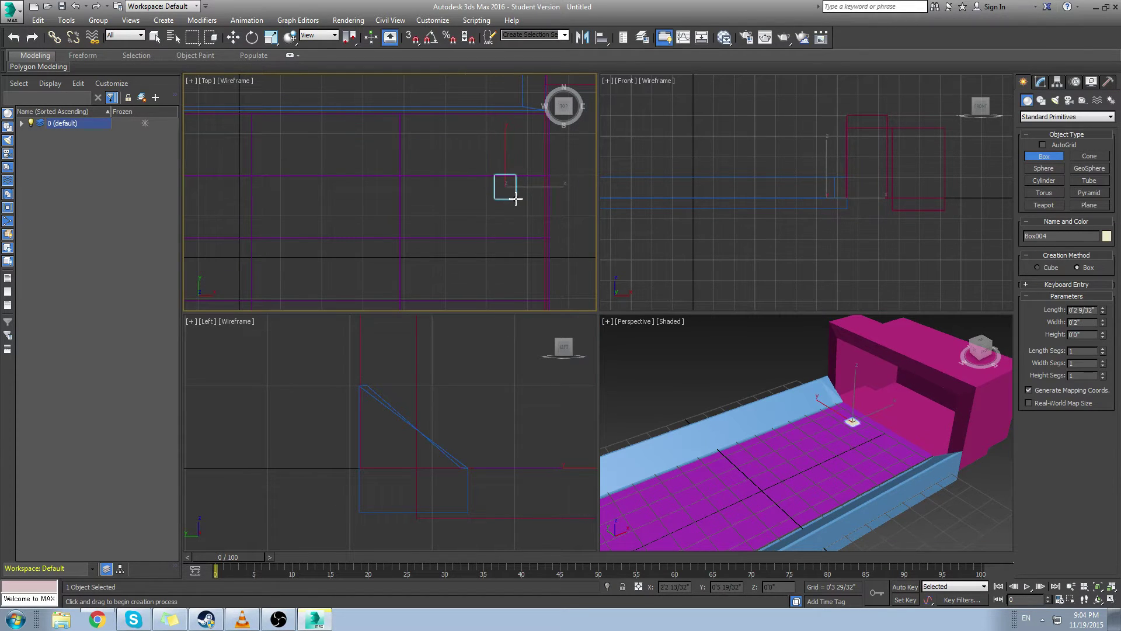
click(510, 120)
scroll(808, 388, up, 5)
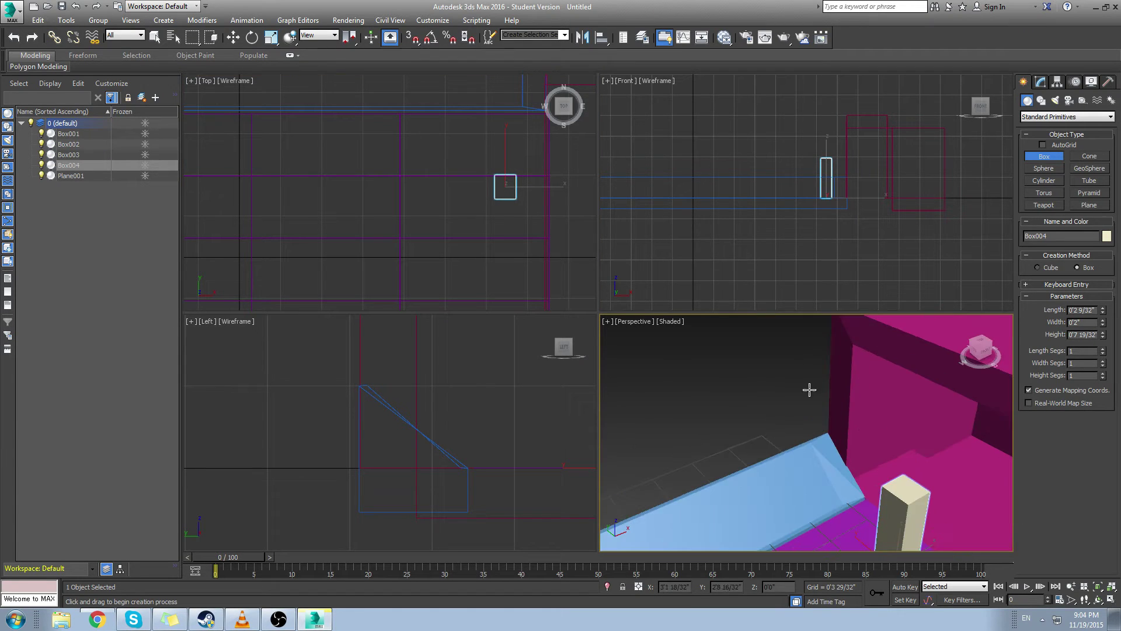
Show edged faces in the perspective view and divide the upright box into five height segments
click(1105, 351)
scroll(833, 395, up, 2)
key(F4)
click(1103, 354)
click(1104, 353)
click(1103, 365)
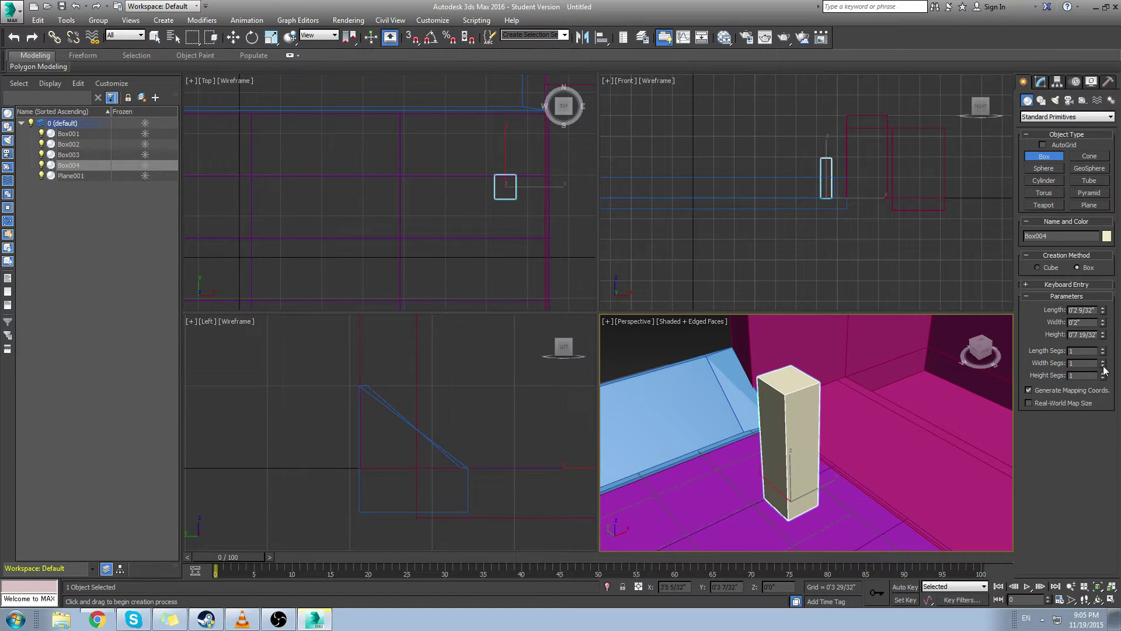
click(1104, 377)
click(1105, 377)
Edit the upright box as a mesh and scale and shift its vertex rows into a pin shape with a wide body, narrow neck and tapered top
key(w)
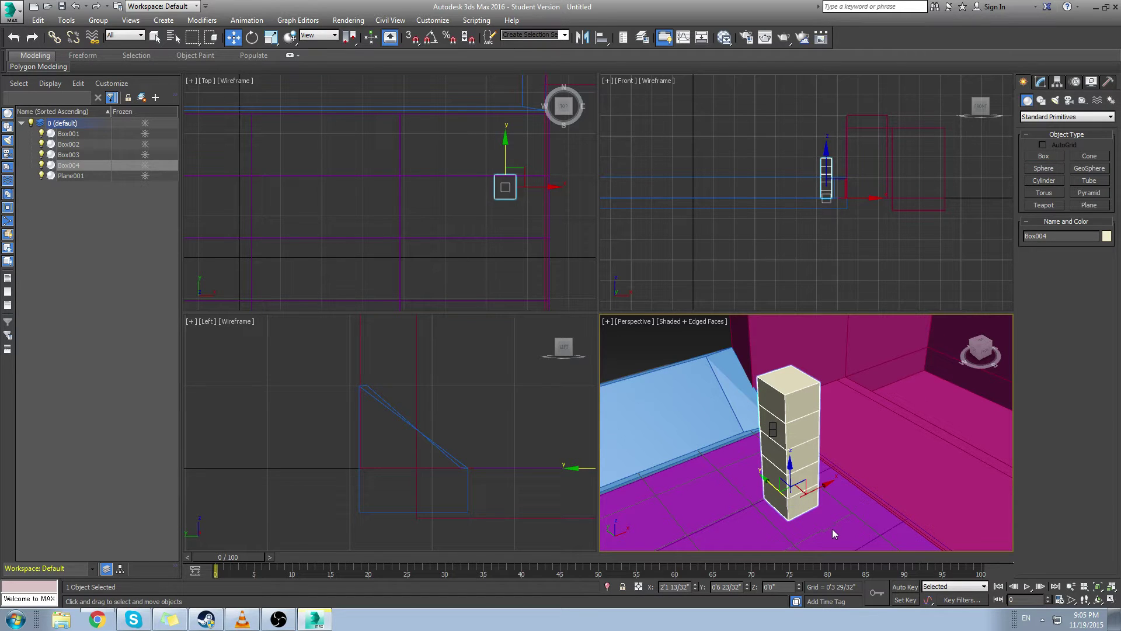
click(1028, 130)
click(1049, 140)
scroll(795, 181, up, 5)
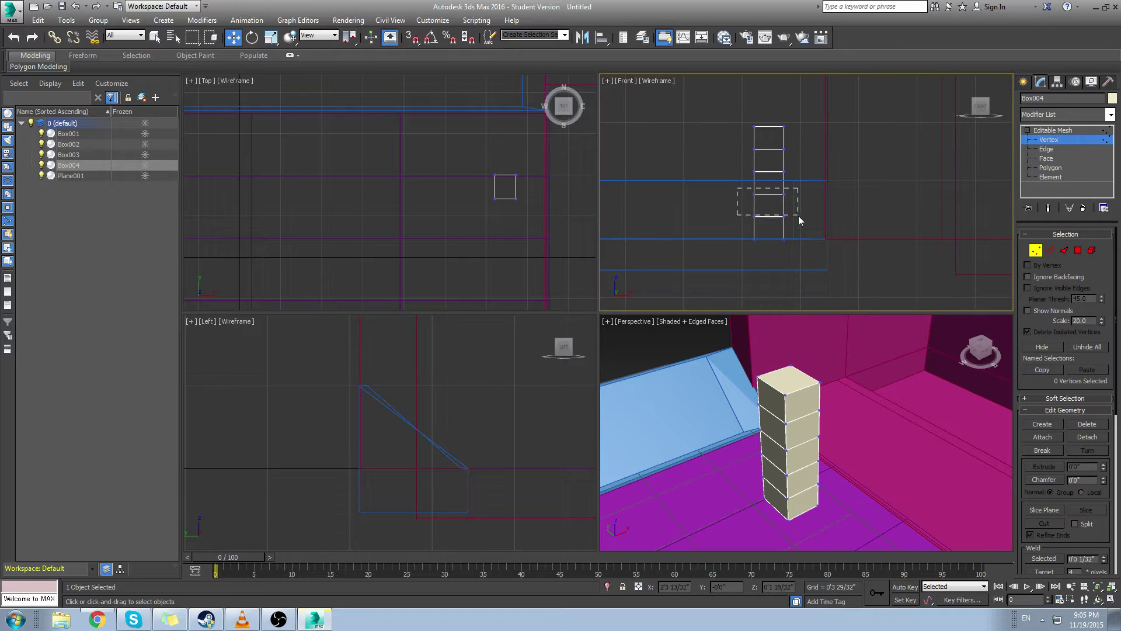
key(r)
drag(800, 220, 803, 152)
mouse_move(777, 129)
mouse_down()
mouse_move(777, 115)
mouse_move(771, 125)
mouse_move(807, 152)
mouse_move(762, 111)
mouse_move(801, 131)
mouse_move(769, 135)
mouse_move(762, 153)
mouse_move(798, 150)
mouse_move(777, 138)
mouse_up()
key(w)
key(r)
key(w)
middle_drag(745, 181, 741, 187)
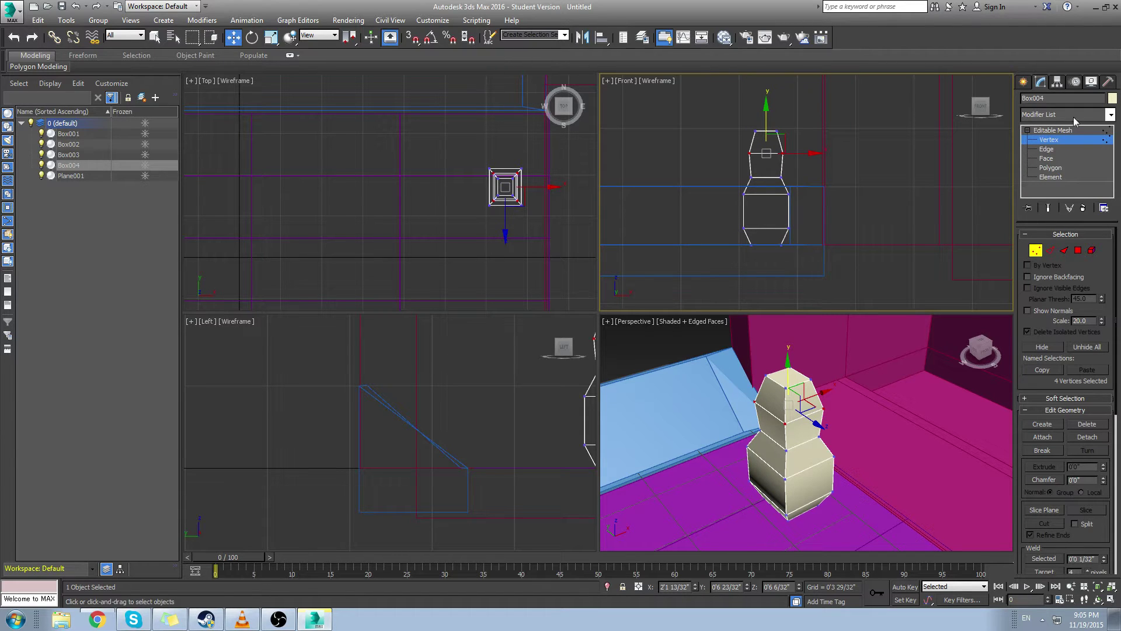
Smooth the bowling pin by adding a TurboSmooth modifier with one iteration on top of its editable mesh
click(1110, 114)
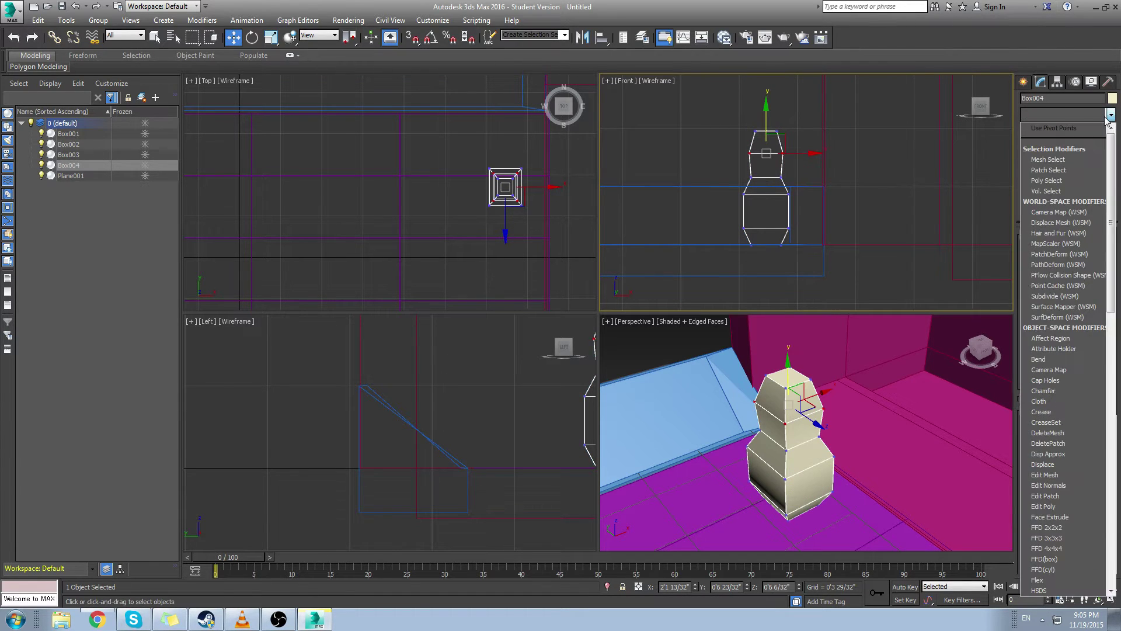
text(tu)
key(Return)
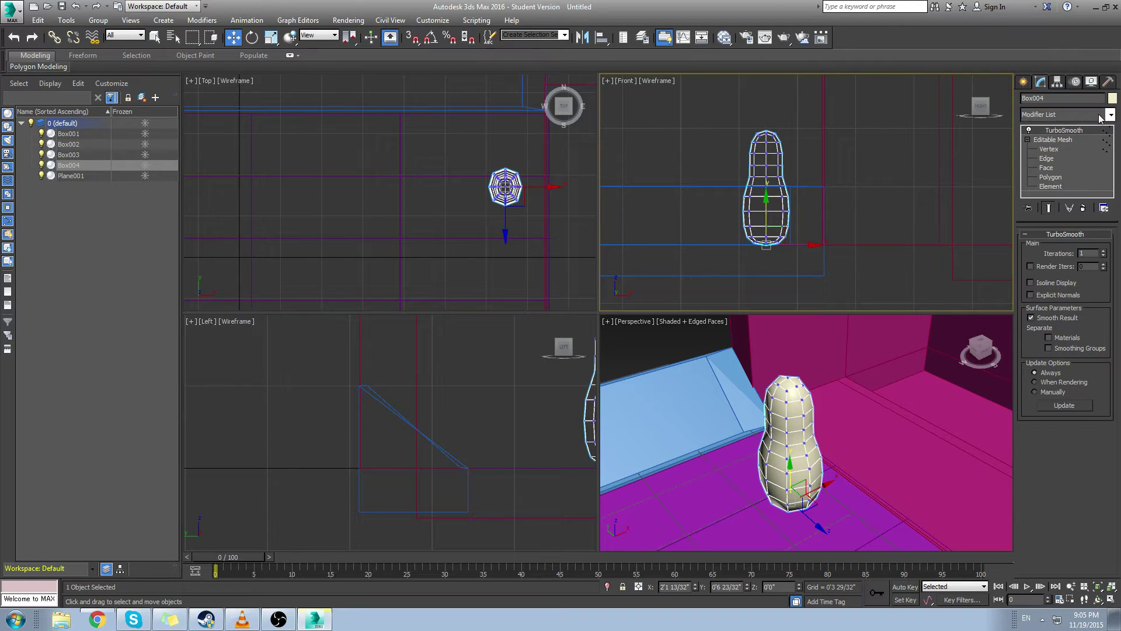
click(1062, 142)
click(1082, 132)
click(1067, 141)
click(1074, 141)
click(1064, 130)
Narrow the pin's neck vertices with the smoothed result shown and move the upper vertex rows upward to make the pin taller
click(1049, 149)
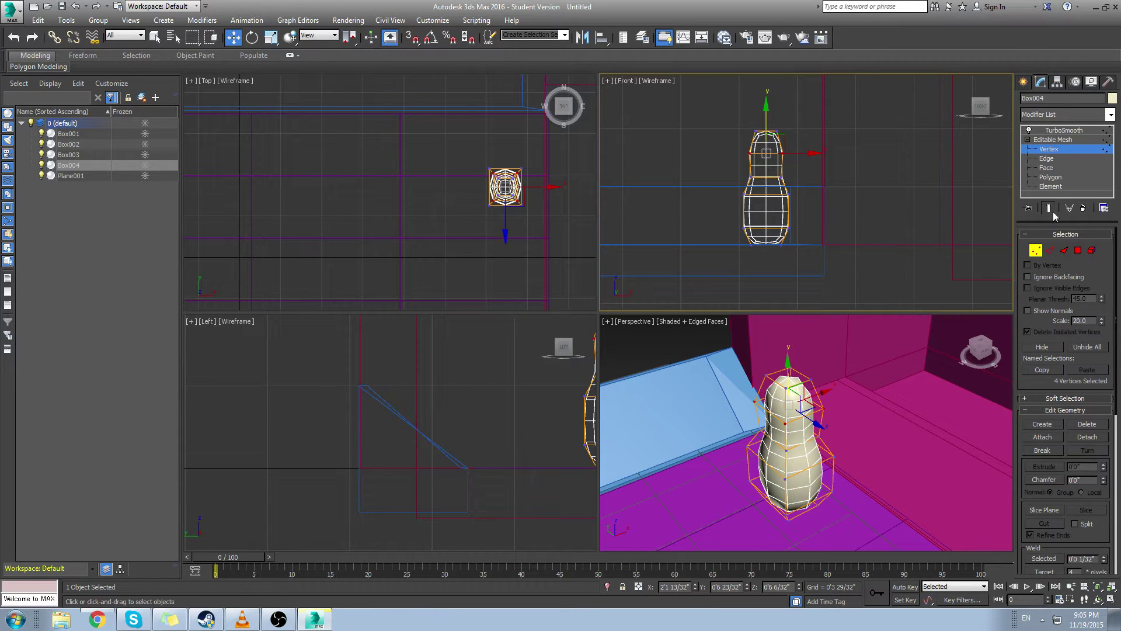
key(r)
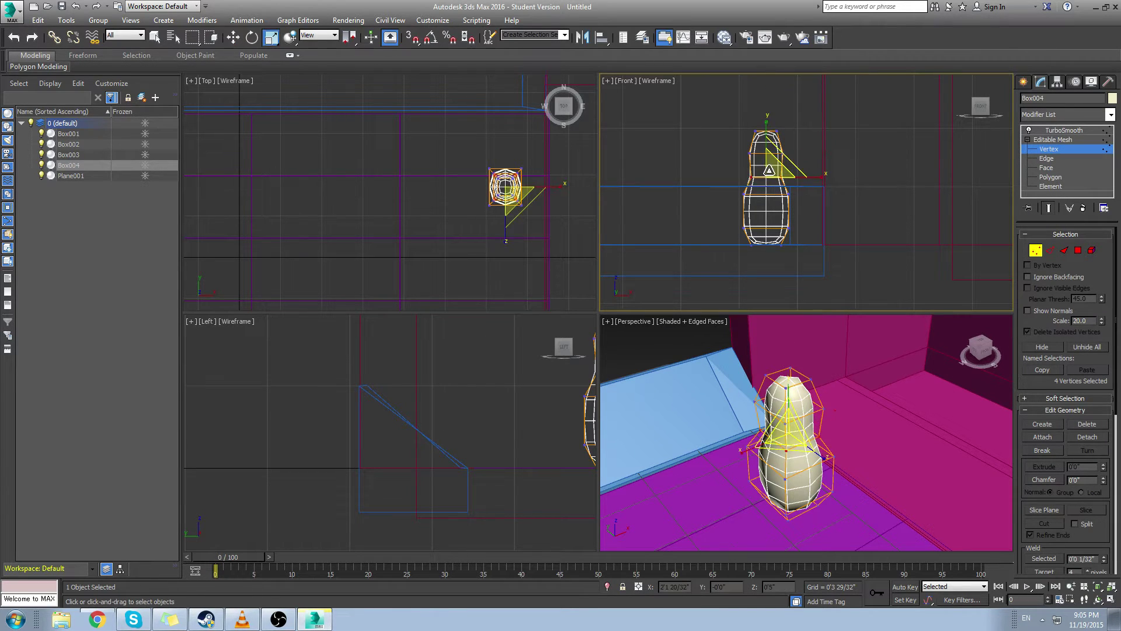
drag(768, 169, 748, 241)
mouse_move(830, 420)
alt+middle_down()
mouse_move(869, 413)
mouse_move(841, 424)
alt+middle_up()
scroll(803, 403, down, 2)
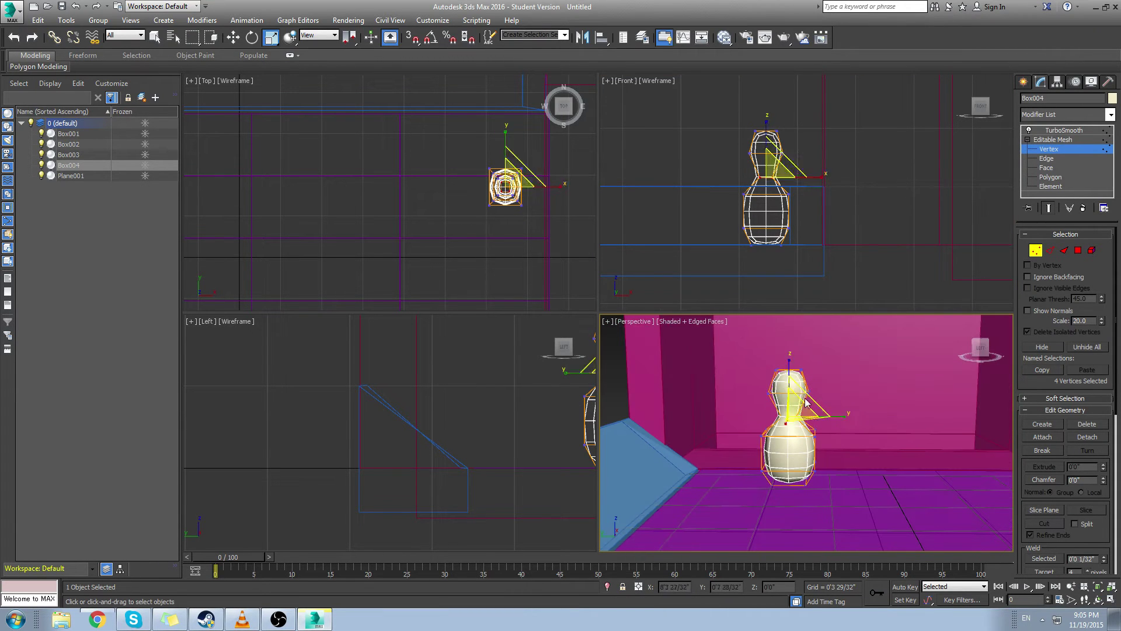
drag(702, 117, 812, 263)
mouse_move(767, 144)
mouse_down()
mouse_move(766, 129)
mouse_move(767, 143)
mouse_up()
key(w)
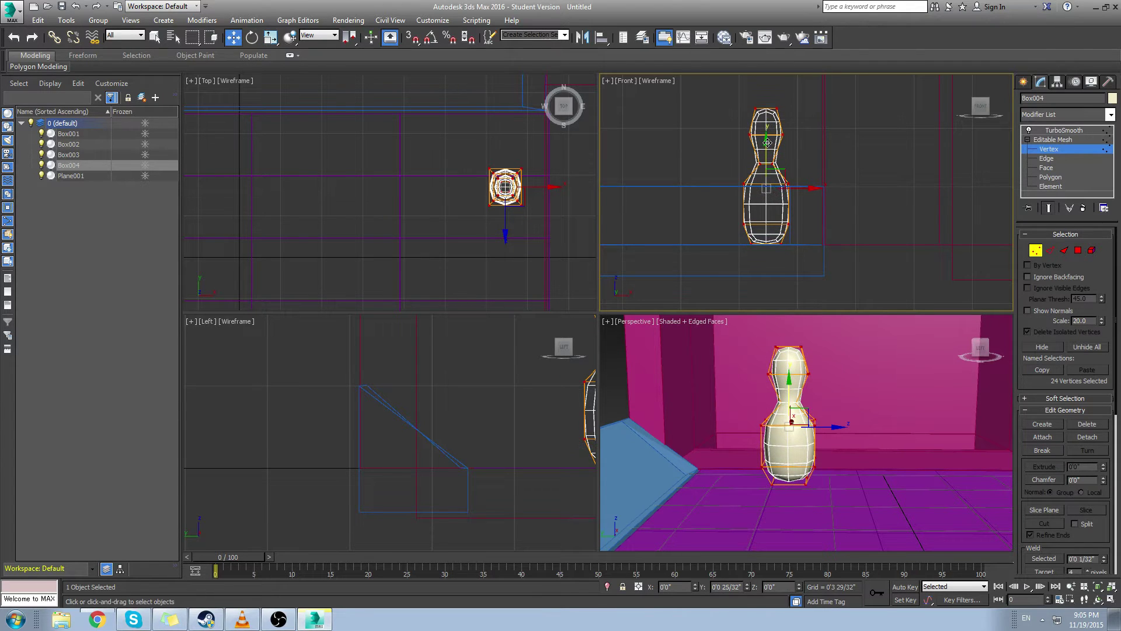
Collapse the smoothing into the pin's editable mesh, then flatten its bottom vertices and lower them onto the lane
right_click(1075, 134)
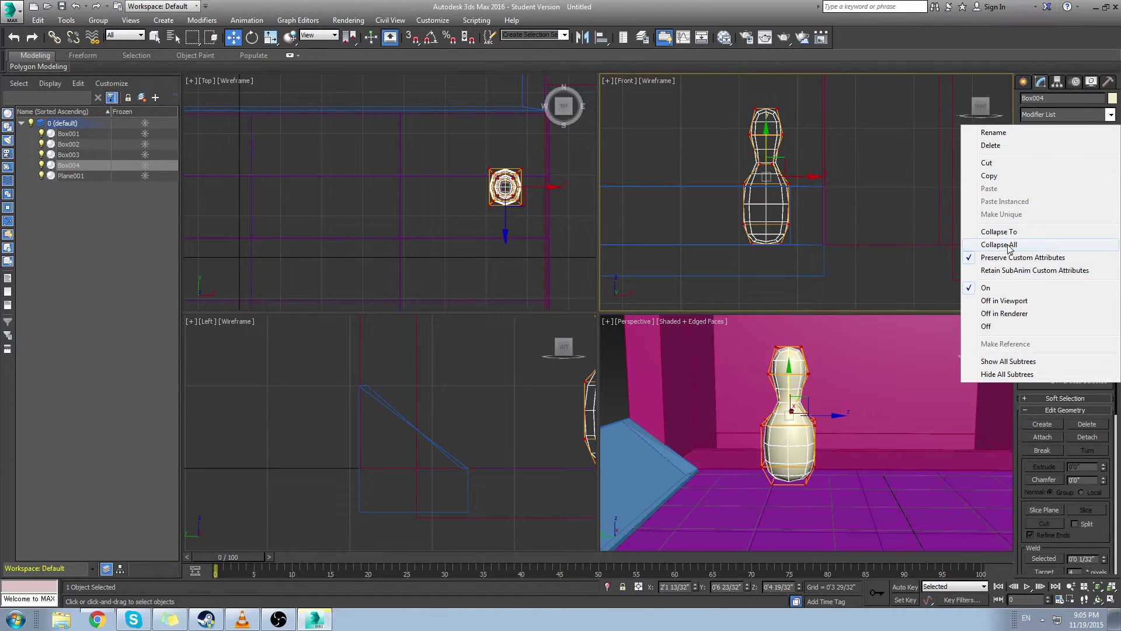
click(987, 229)
click(1049, 139)
scroll(751, 226, up, 2)
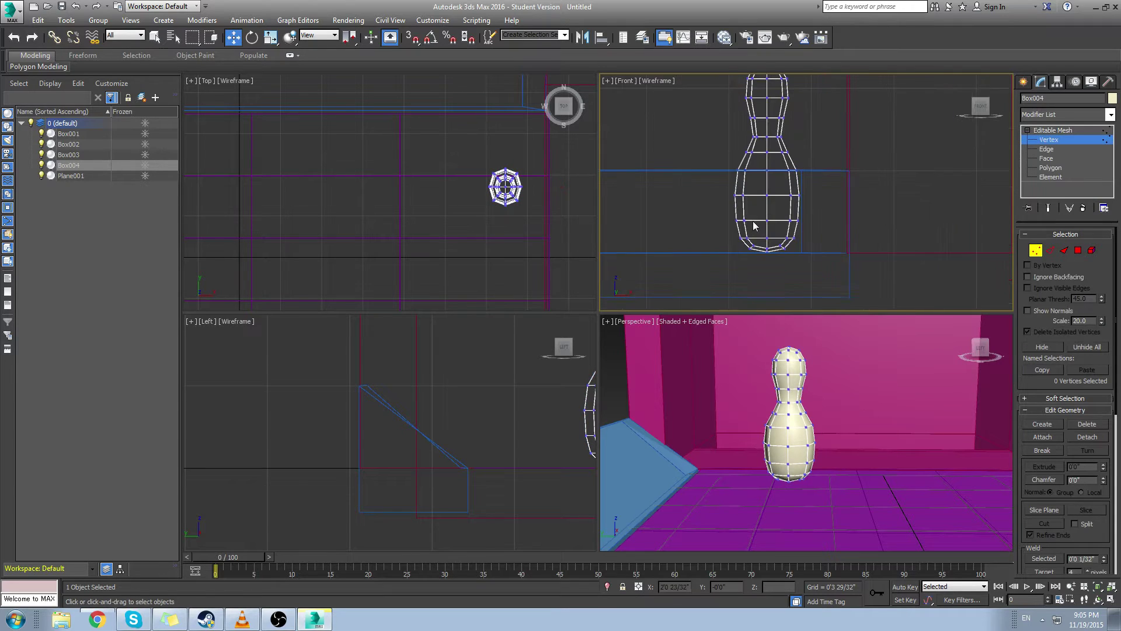
key(r)
drag(769, 201, 742, 553)
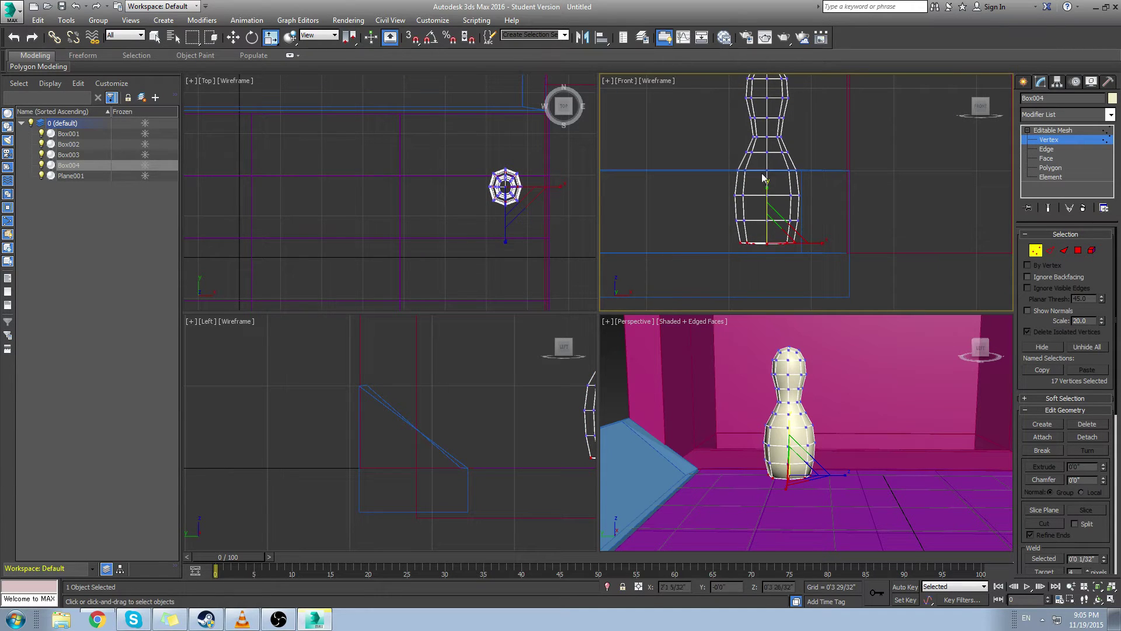
key(w)
drag(766, 211, 765, 220)
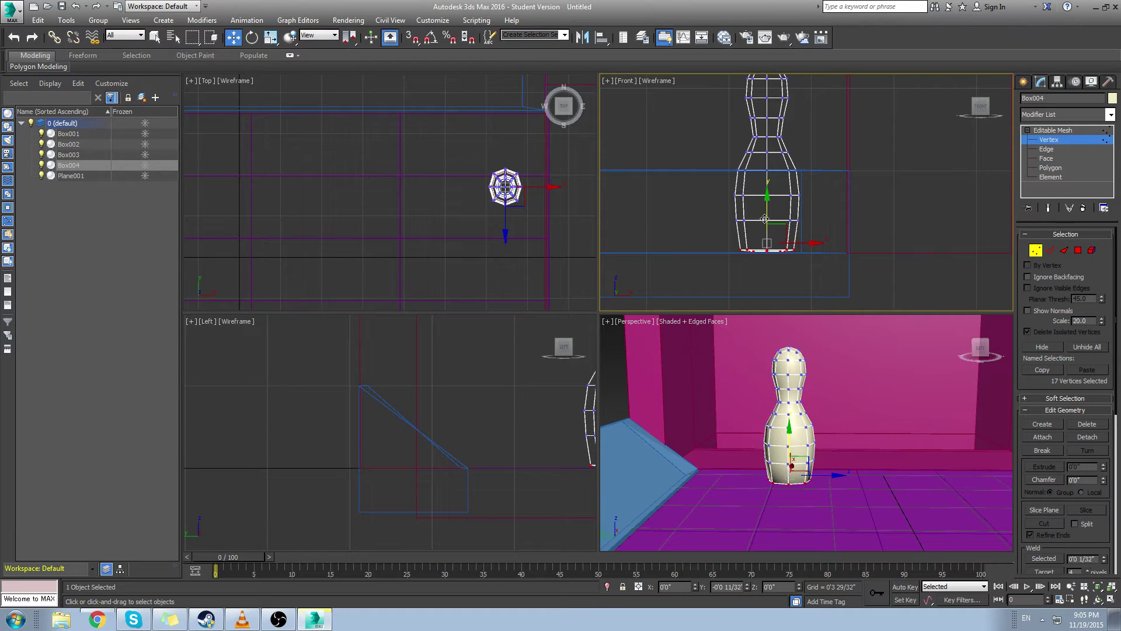
click(826, 202)
Copy the pin four times and arrange the five pins in a V in front of the recess, pointing down the lane
alt+middle_drag(853, 526, 821, 470)
click(1024, 81)
scroll(494, 170, down, 3)
shift+drag(488, 174, 495, 225)
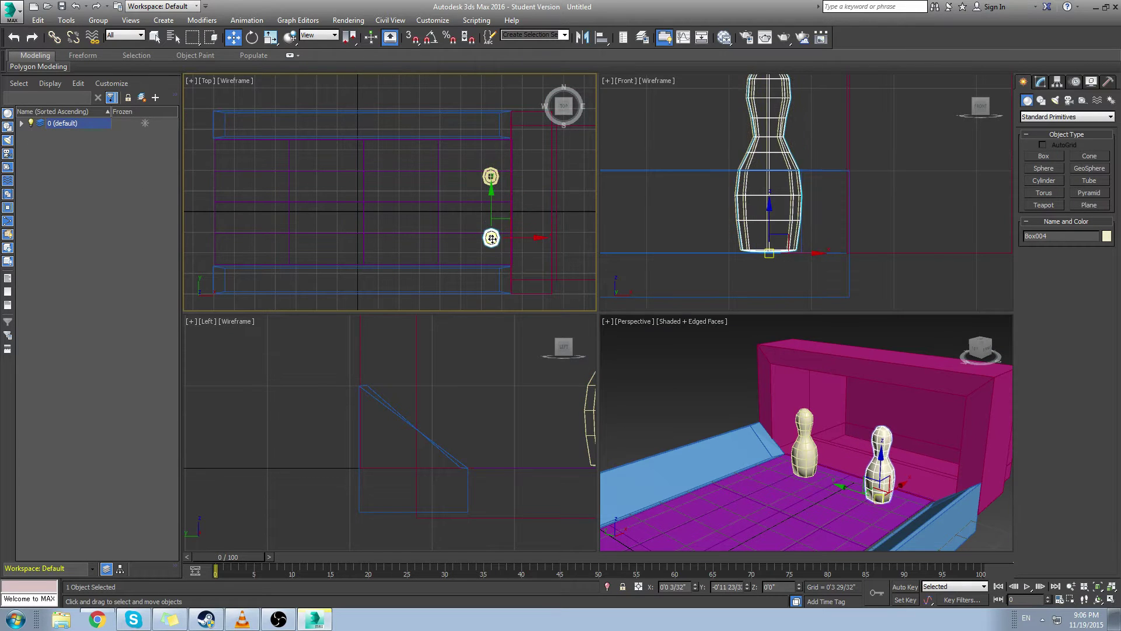
mouse_move(492, 238)
shift+mouse_down()
mouse_move(475, 224)
mouse_move(474, 188)
mouse_move(459, 207)
mouse_move(483, 201)
shift+mouse_up()
key(Return)
key(Return)
key(Return)
key(Return)
click(476, 231)
ctrl+click(492, 240)
Select all five pins and shift the group sideways to centre it across the lane
click(474, 190)
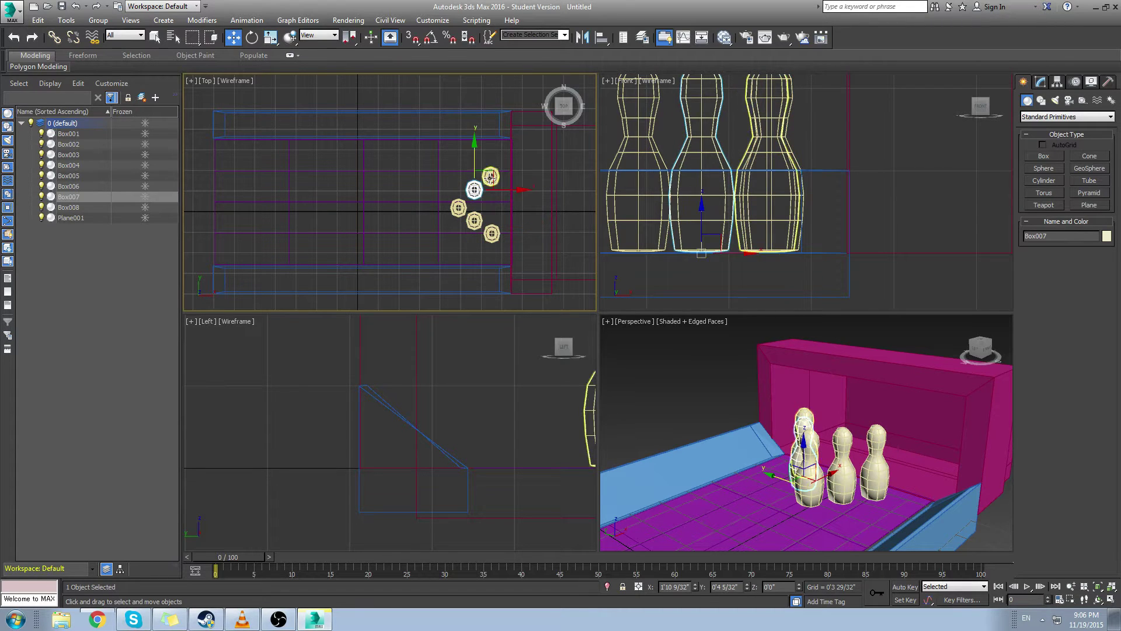
ctrl+click(491, 177)
ctrl+click(460, 208)
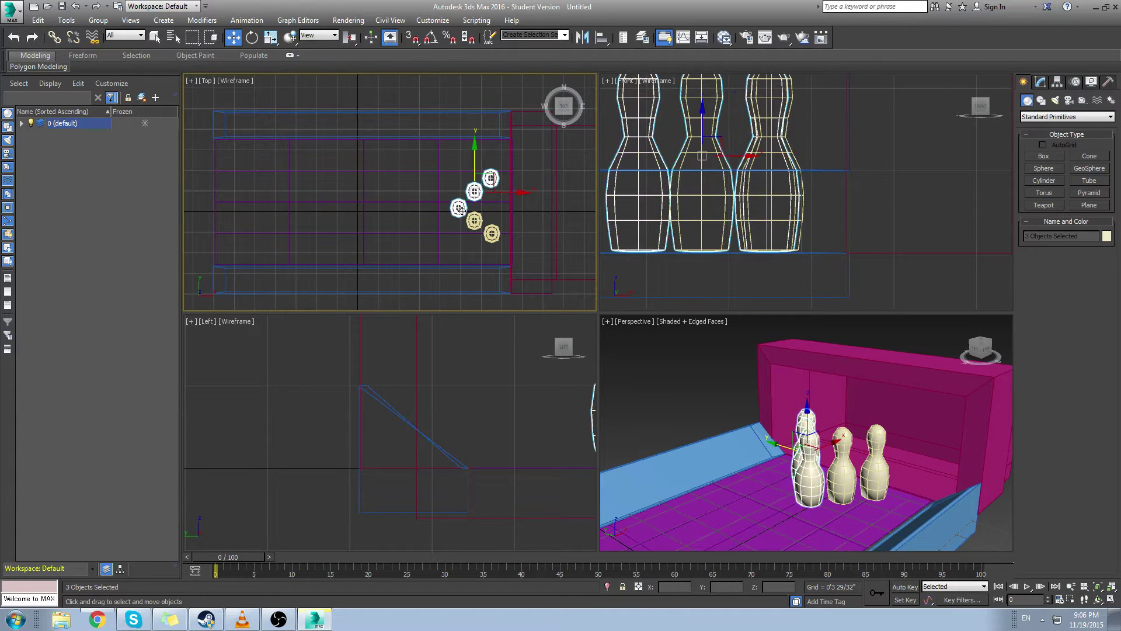
ctrl+click(475, 220)
ctrl+click(493, 234)
drag(476, 188, 477, 180)
click(529, 193)
Save the scene under the file name bowling
scroll(816, 404, down, 5)
middle_drag(814, 403, 816, 408)
scroll(816, 409, up, 3)
key(ctrl+s)
text(bowling)
key(Return)
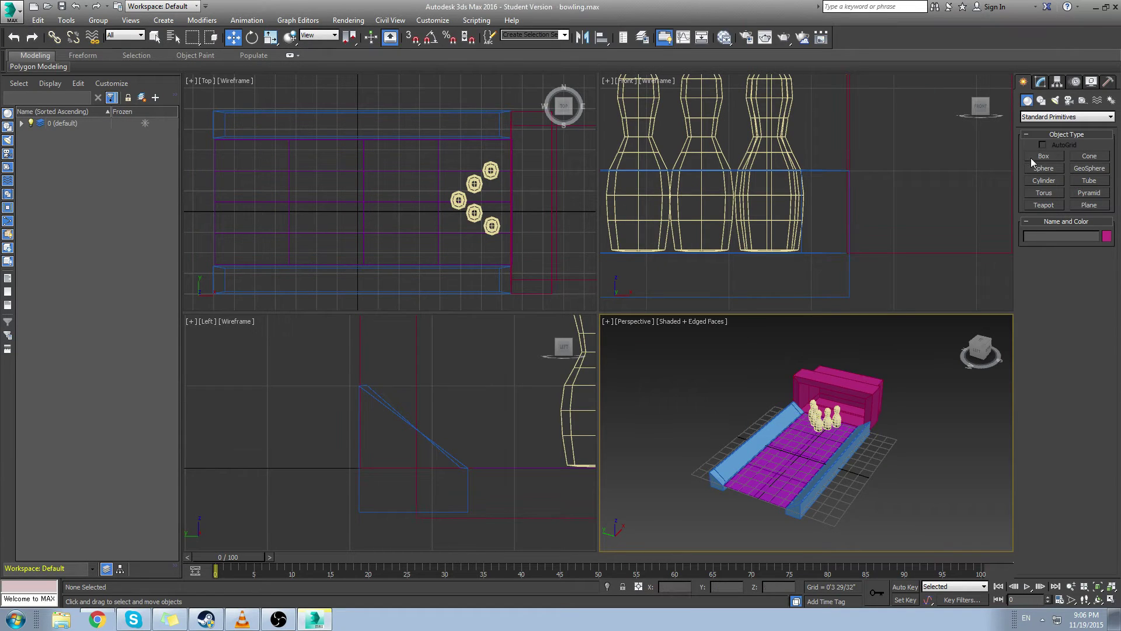
Create a sphere as the ball on the lane opposite the pins and raise it to a height of about 2 23/32 inches
click(1043, 168)
middle_drag(322, 207, 332, 203)
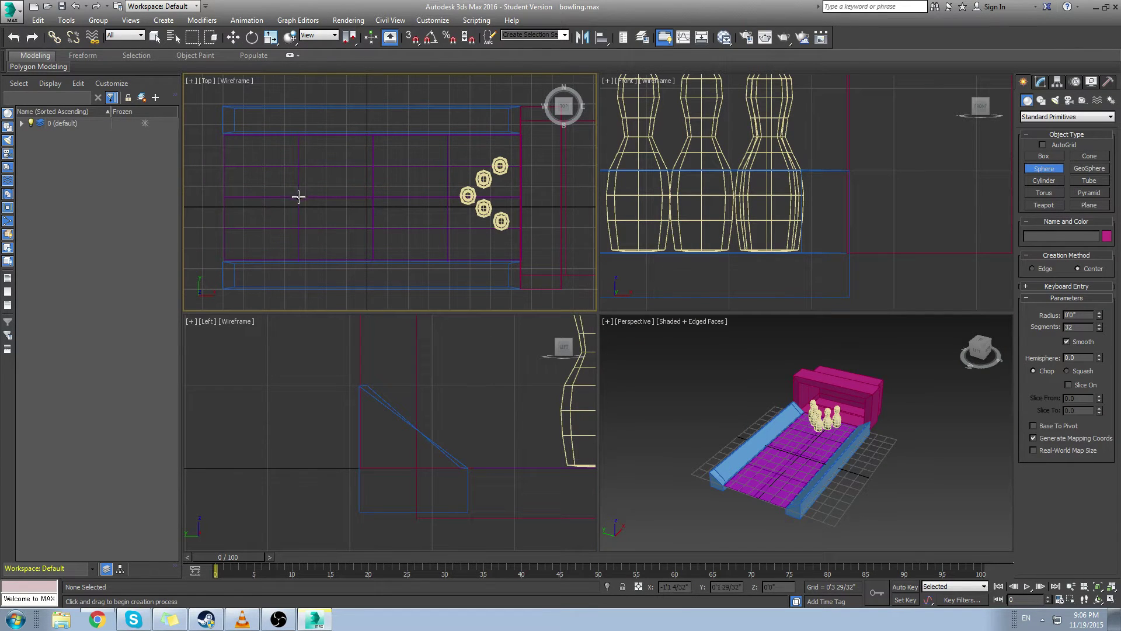
drag(299, 199, 313, 199)
middle_drag(301, 249, 306, 245)
key(w)
scroll(703, 413, up, 4)
middle_drag(856, 510, 718, 434)
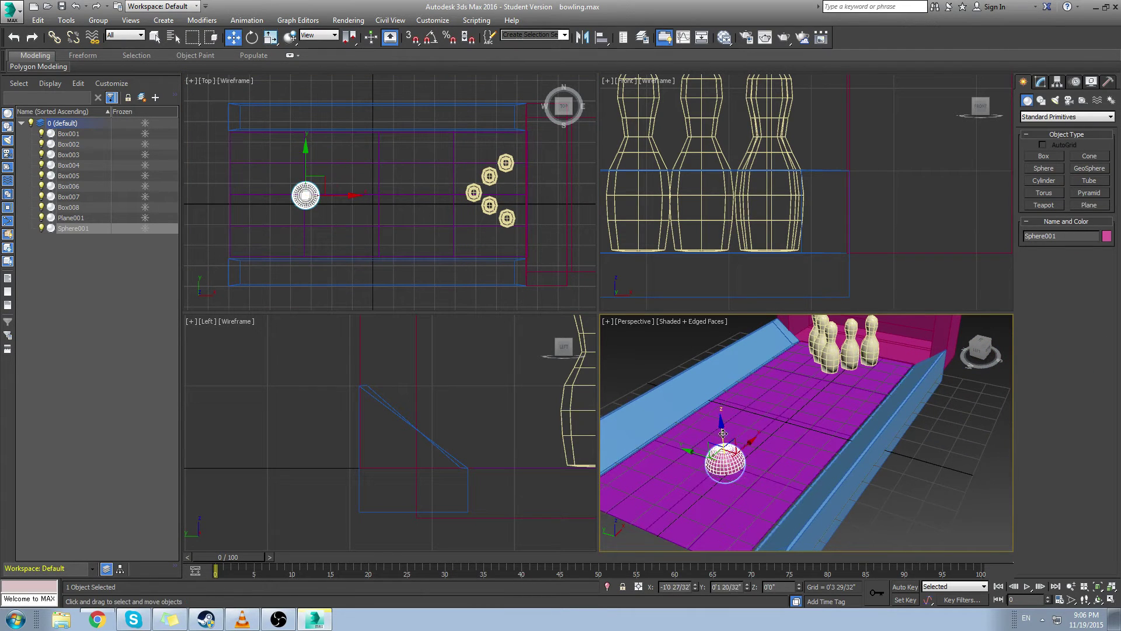
drag(724, 434, 722, 419)
Maximize the perspective view, turn on Set Key mode and key the ball at frame 45, moved past the pins to X about 3'3 25/32"
alt+middle_drag(814, 434, 868, 447)
click(1111, 599)
middle_drag(613, 391, 666, 418)
click(906, 599)
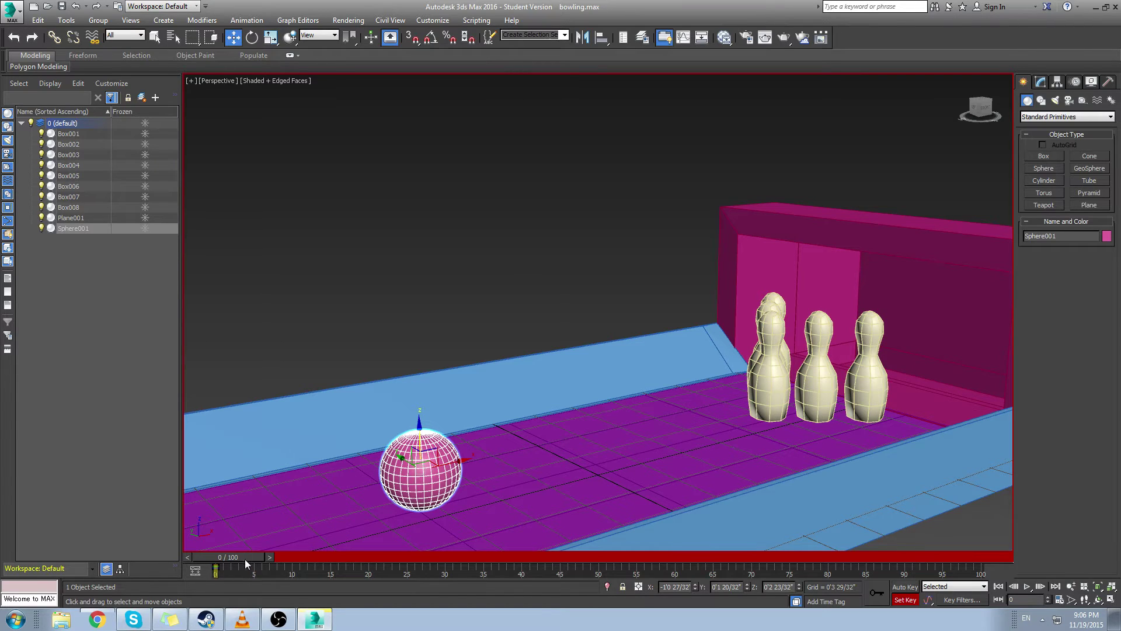
drag(244, 558, 573, 587)
key(w)
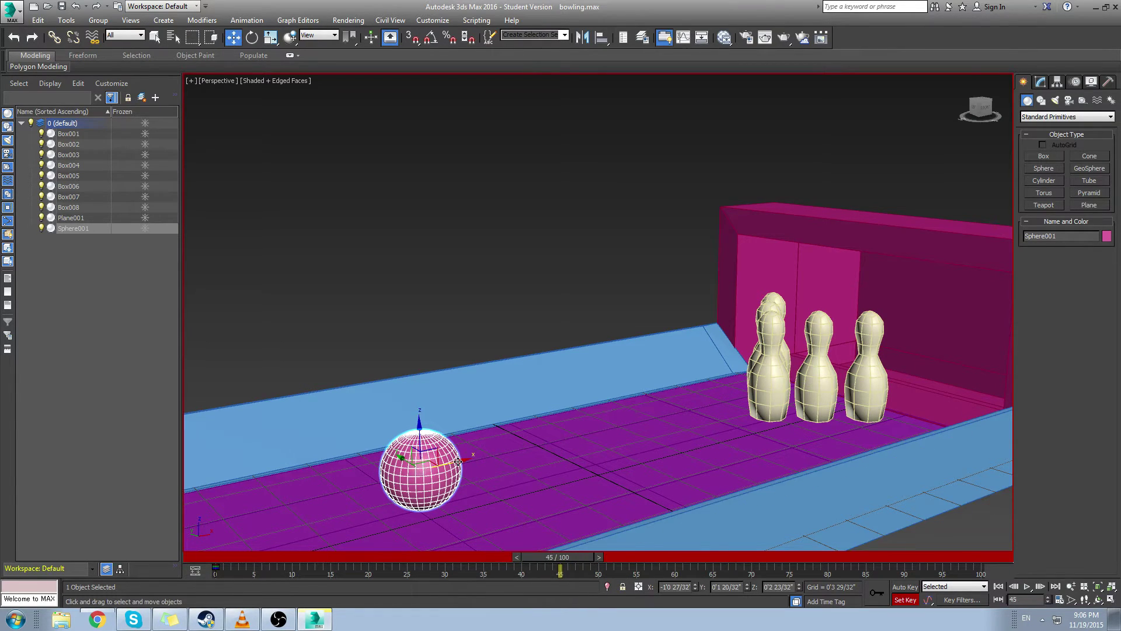
drag(458, 461, 955, 347)
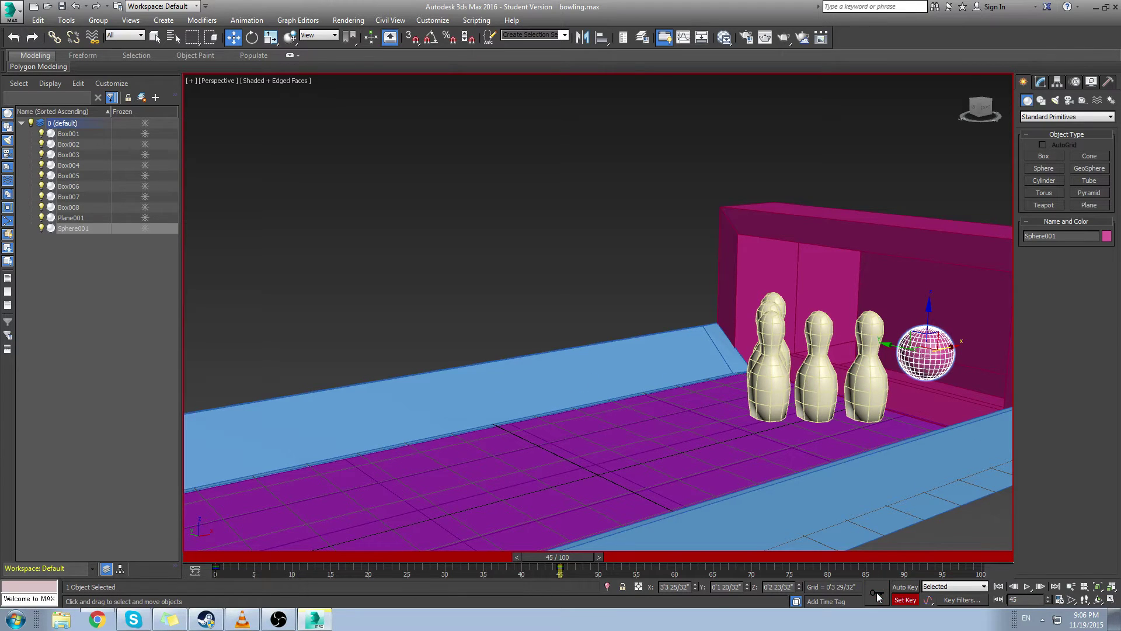
click(877, 592)
Play the ball's rolling animation from frame 0 and stop it after the ball reaches the recess
drag(558, 556, 217, 568)
click(1030, 586)
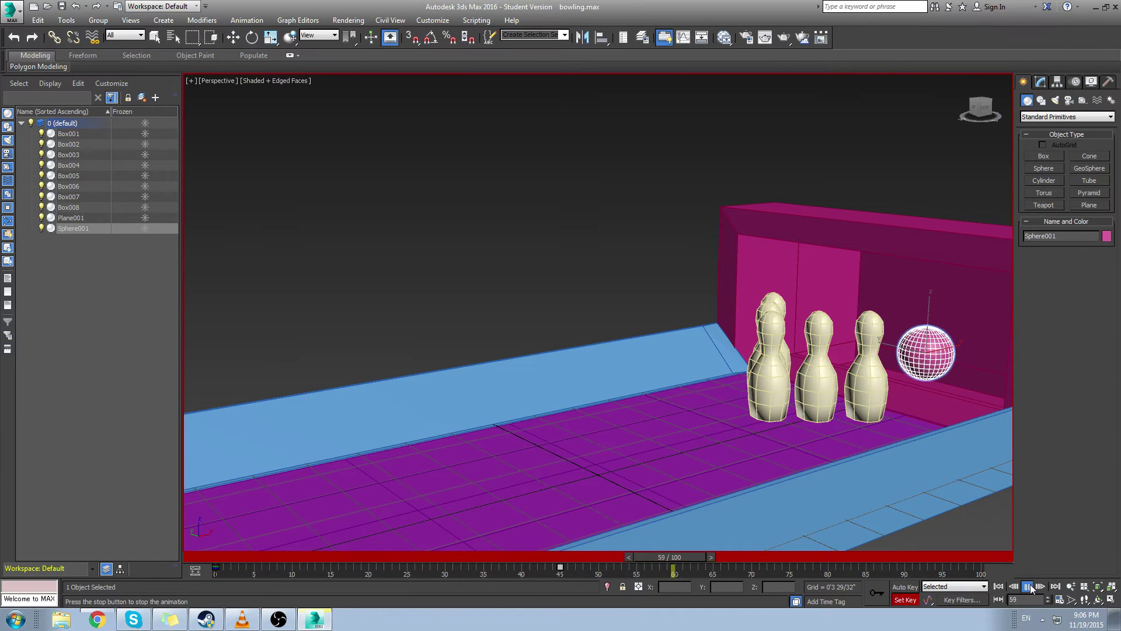
click(1030, 586)
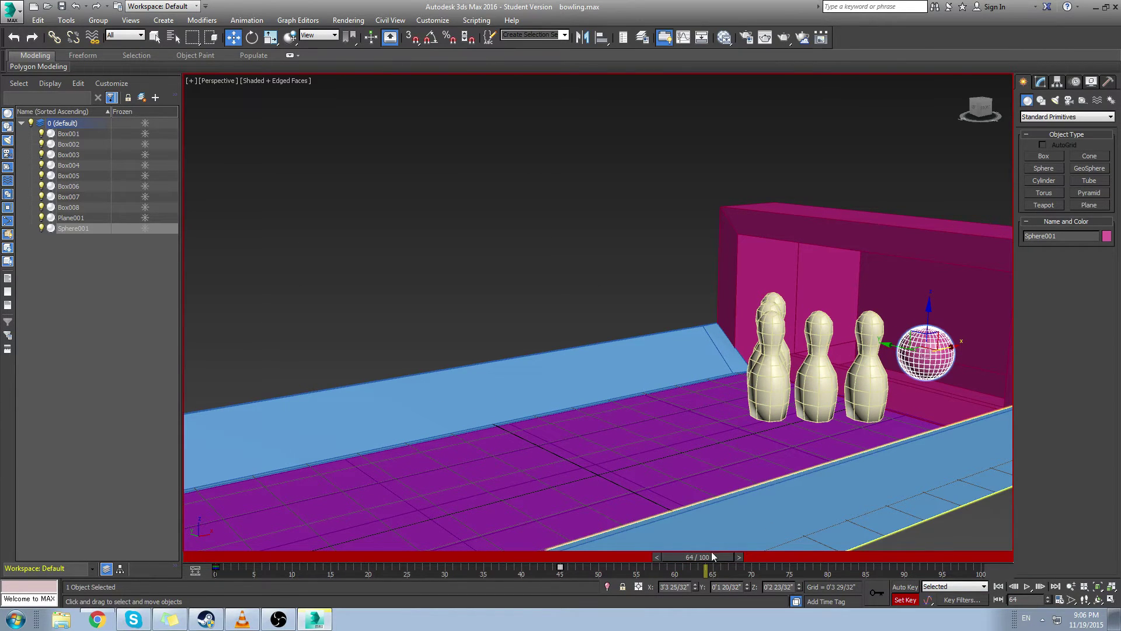
Move the ball downward at the back of the pin housing and set a key near frame 65
key(q)
mouse_move(716, 557)
mouse_down()
mouse_move(674, 555)
mouse_move(711, 558)
mouse_up()
key(w)
drag(956, 356, 799, 544)
key(e)
click(883, 595)
Rotate the ball at frame 45 to make it roll, and return to frame 0
drag(675, 559, 559, 578)
key(e)
drag(905, 338, 195, 278)
drag(559, 558, 179, 590)
key(e)
Hide the edged faces and play the ball's animation while viewing the lane from different angles
click(492, 335)
key(F4)
alt+middle_drag(691, 440, 693, 450)
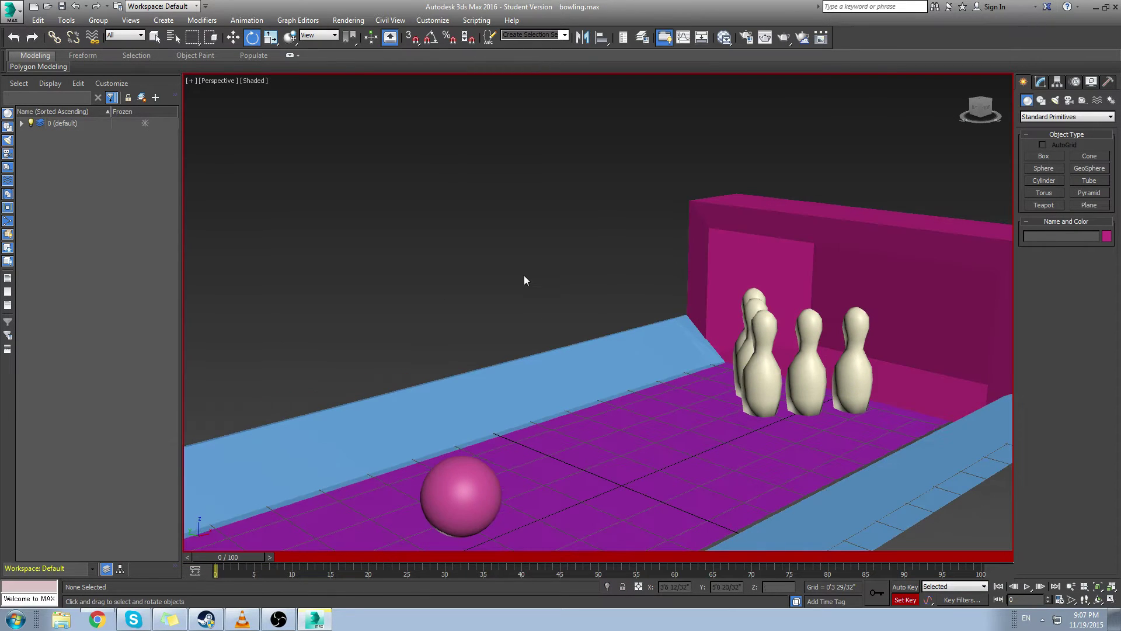
click(1028, 589)
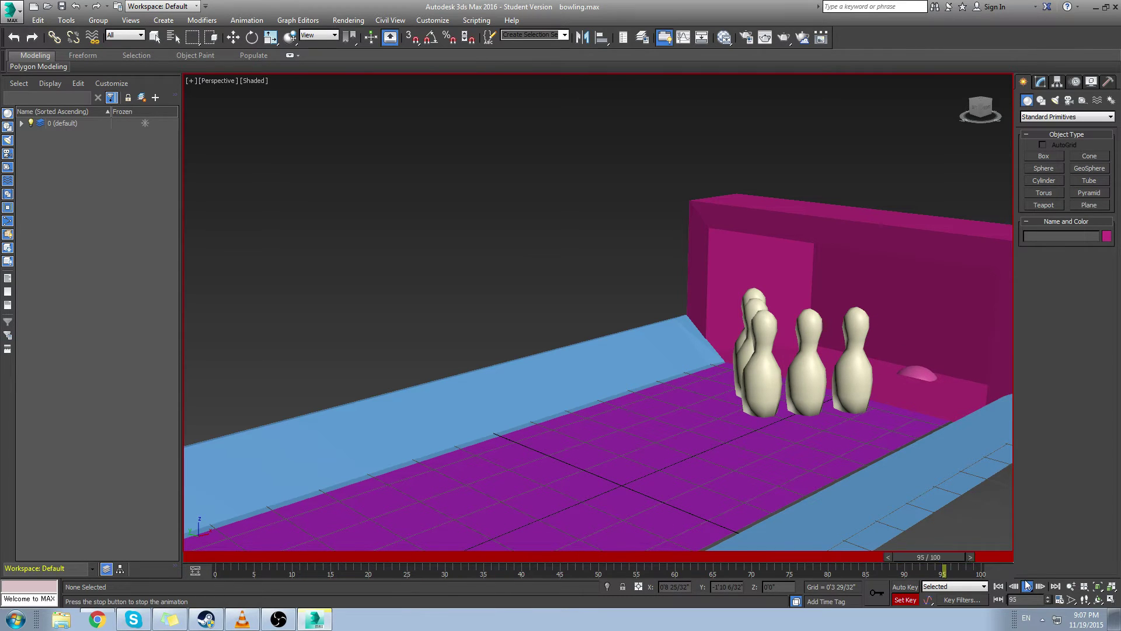
alt+middle_drag(672, 429, 699, 439)
alt+middle_drag(894, 536, 811, 458)
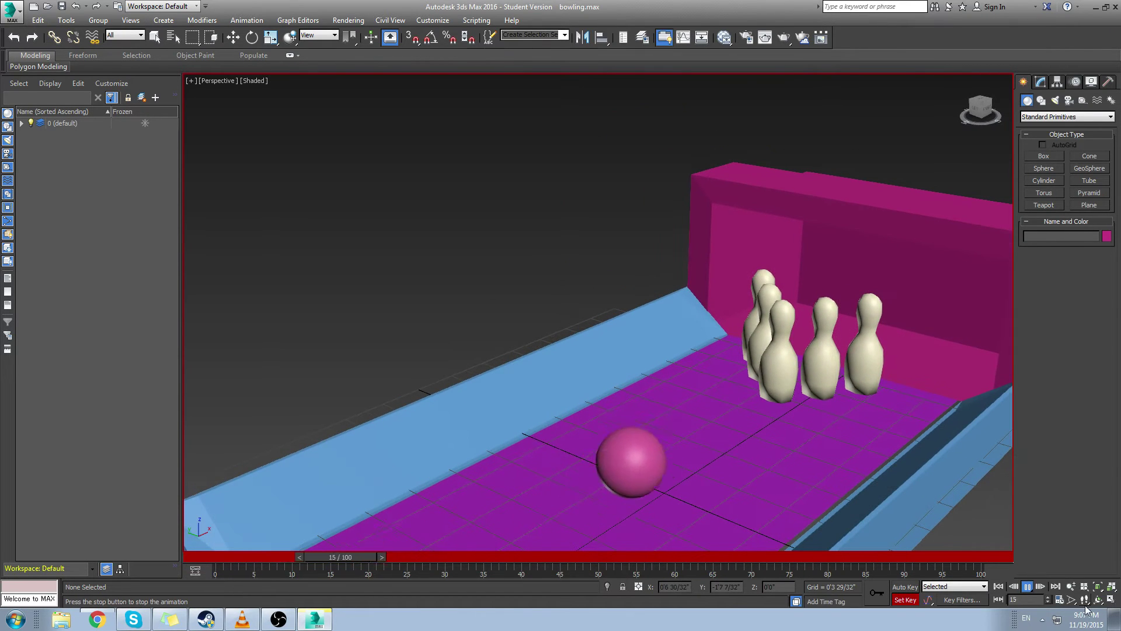
click(1027, 586)
Return to frame 0, select the ball and examine the MassFX rigid body options
alt+middle_drag(864, 508, 745, 455)
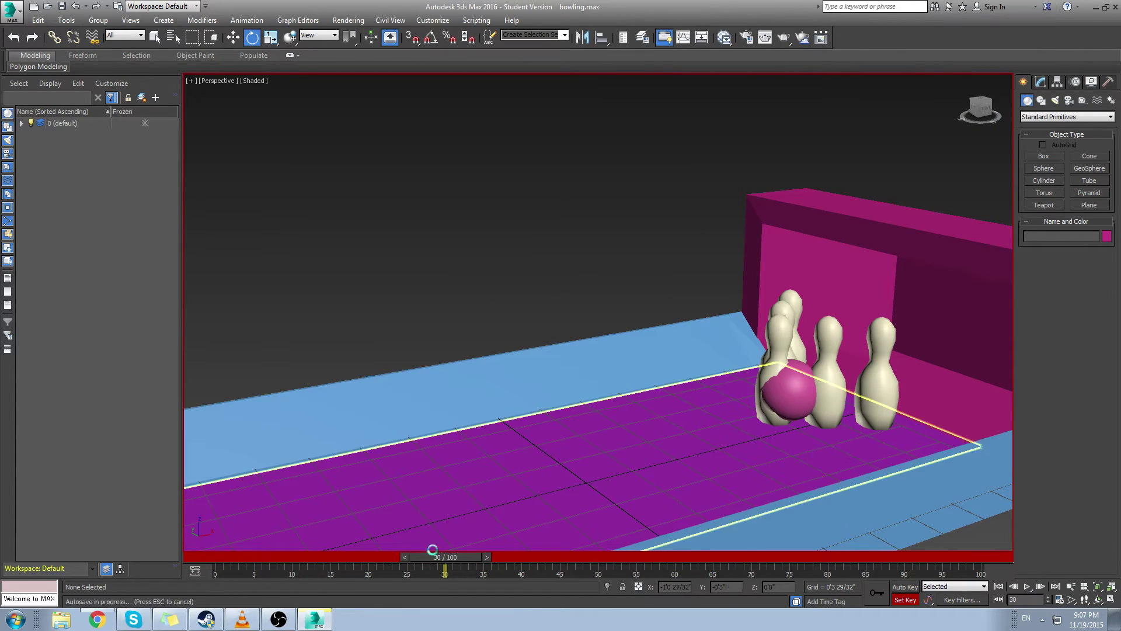
key(Home)
click(426, 483)
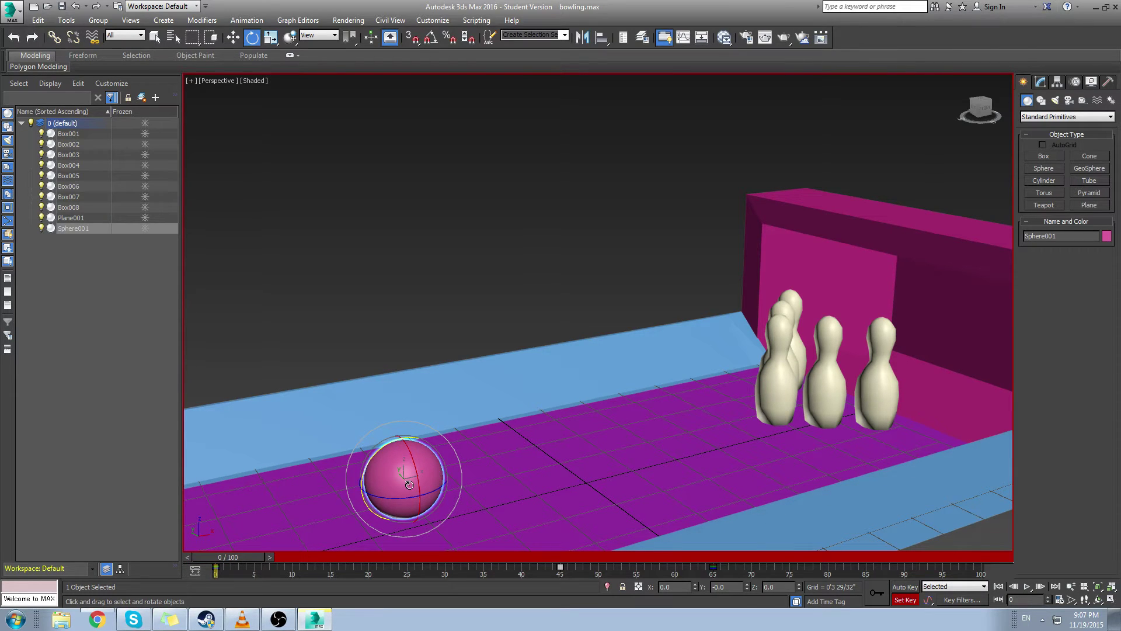
key(w)
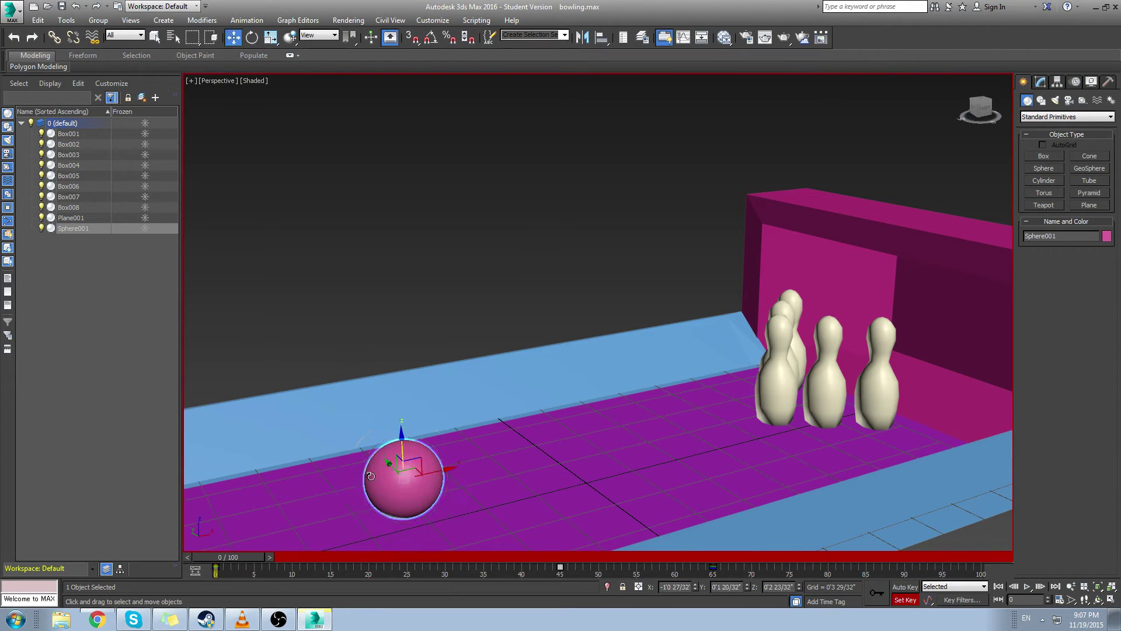
click(246, 19)
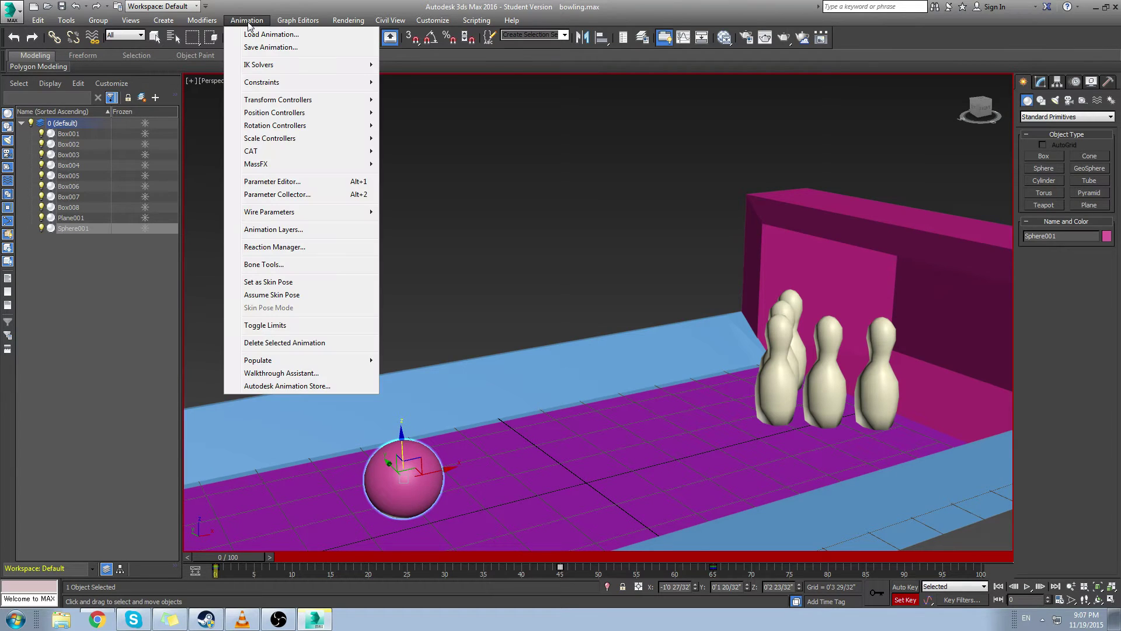
mouse_move(239, 169)
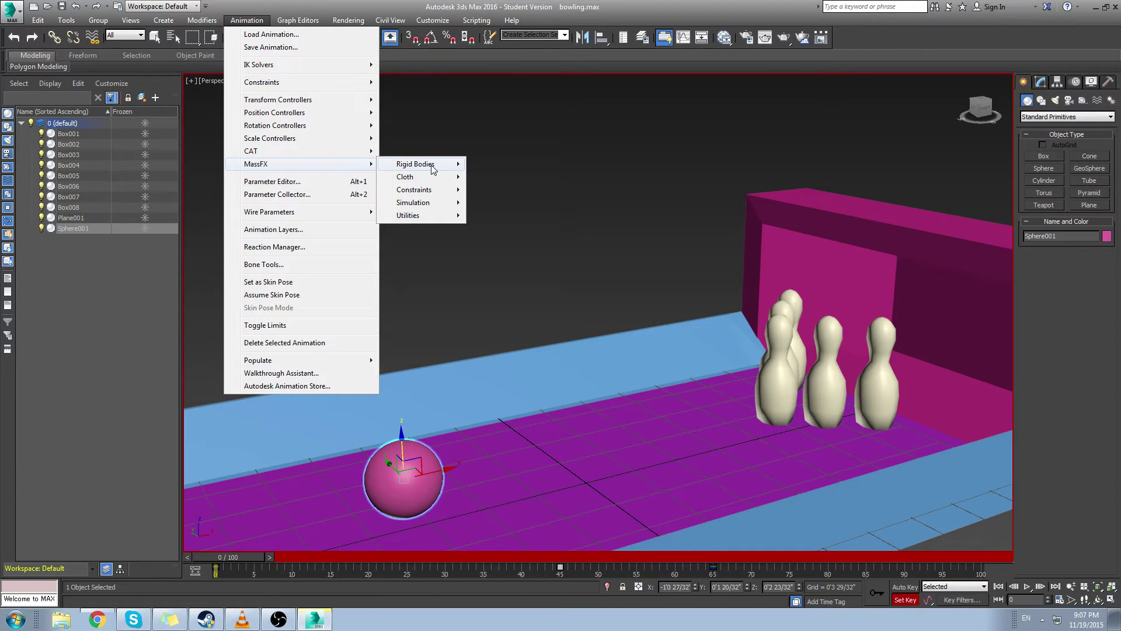
mouse_move(428, 169)
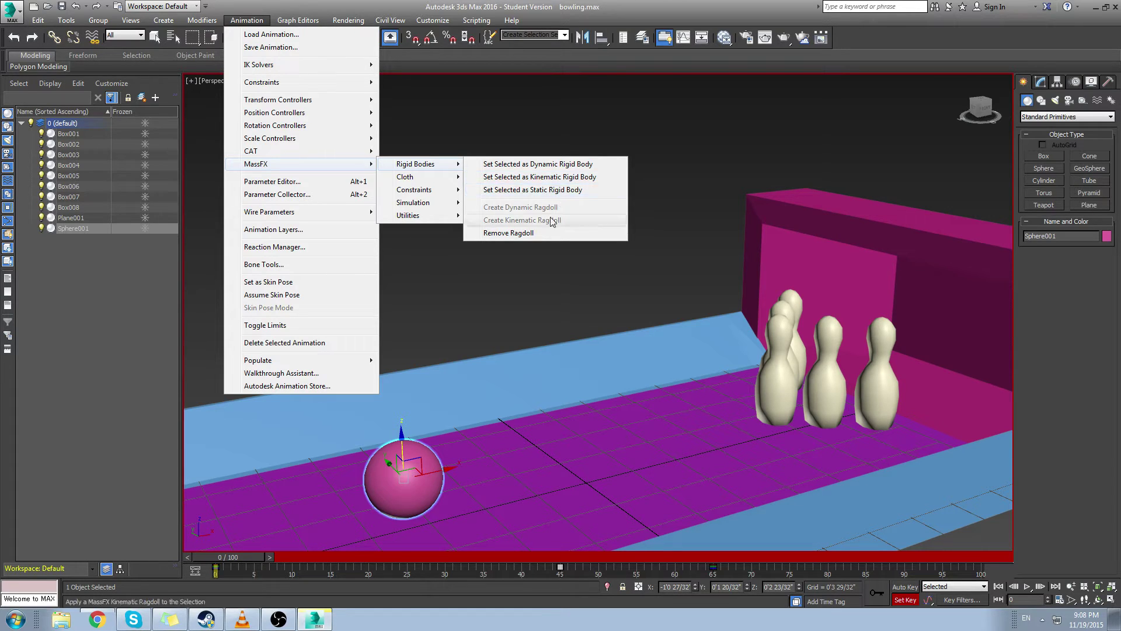
Select all five pins and set them as MassFX dynamic rigid bodies
click(823, 370)
alt+middle_drag(781, 313, 783, 327)
click(791, 295)
ctrl+click(779, 310)
ctrl+click(778, 344)
ctrl+click(827, 356)
ctrl+click(867, 361)
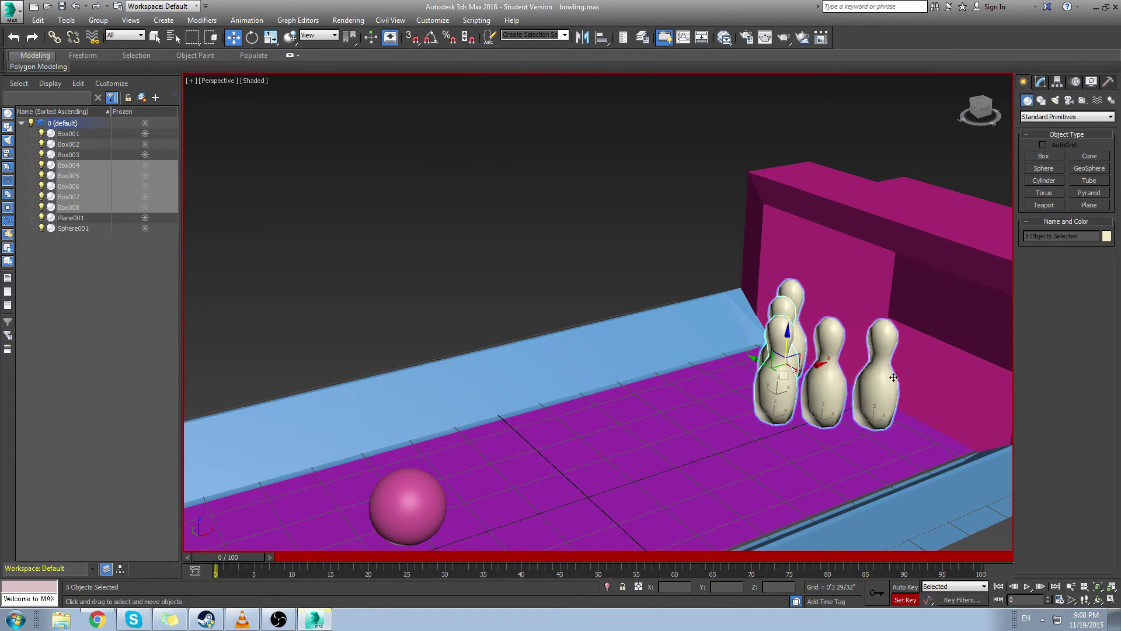
click(238, 21)
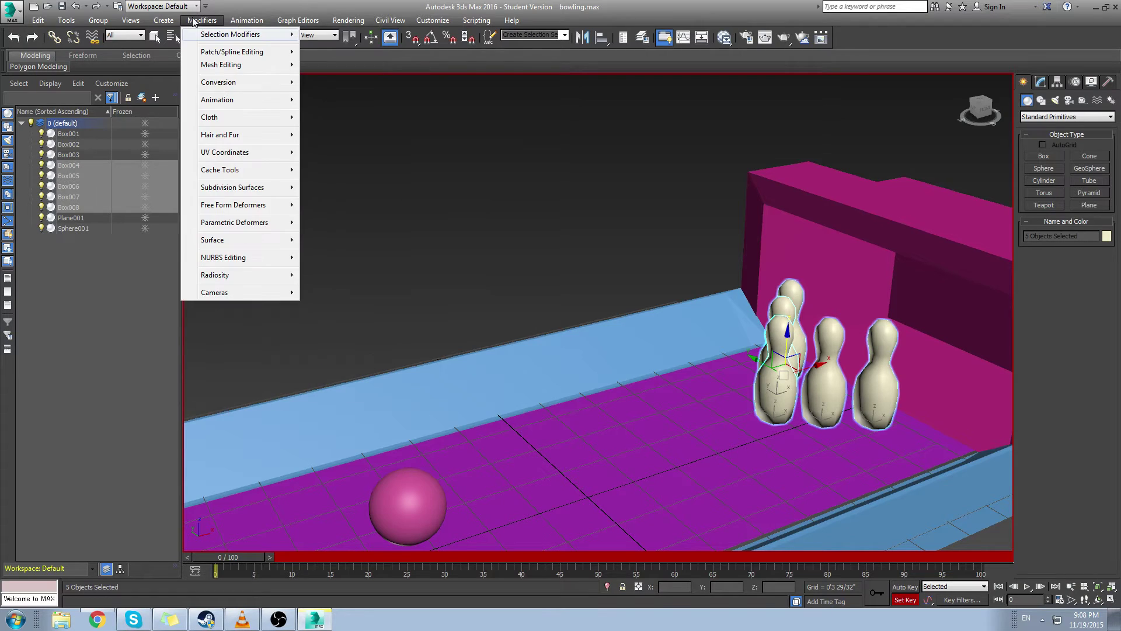
mouse_move(299, 169)
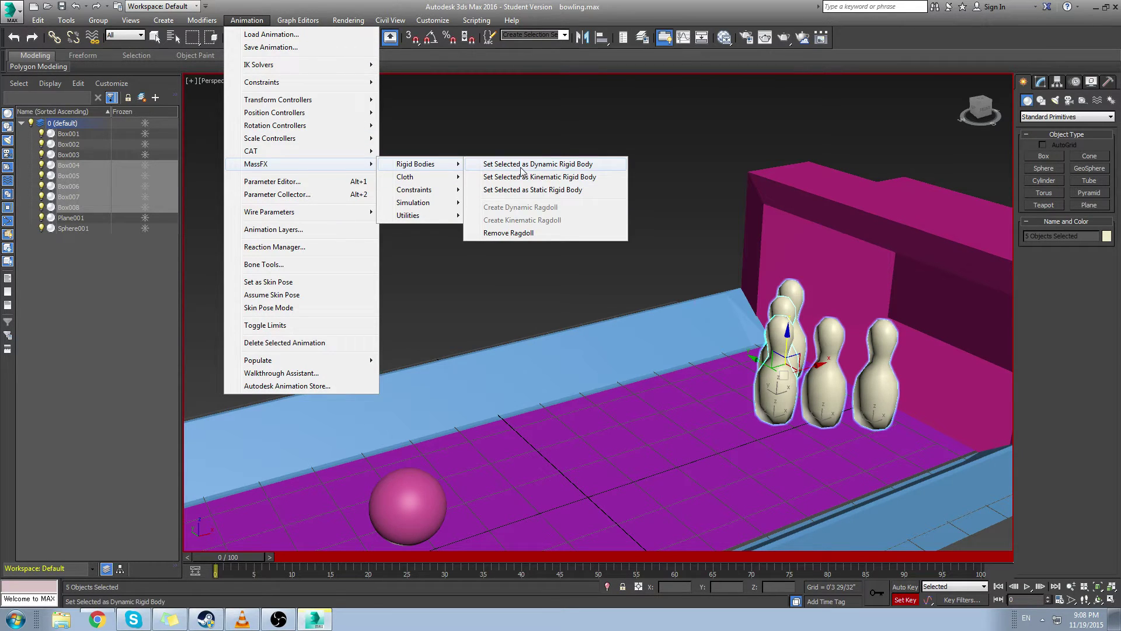
click(522, 166)
key(z)
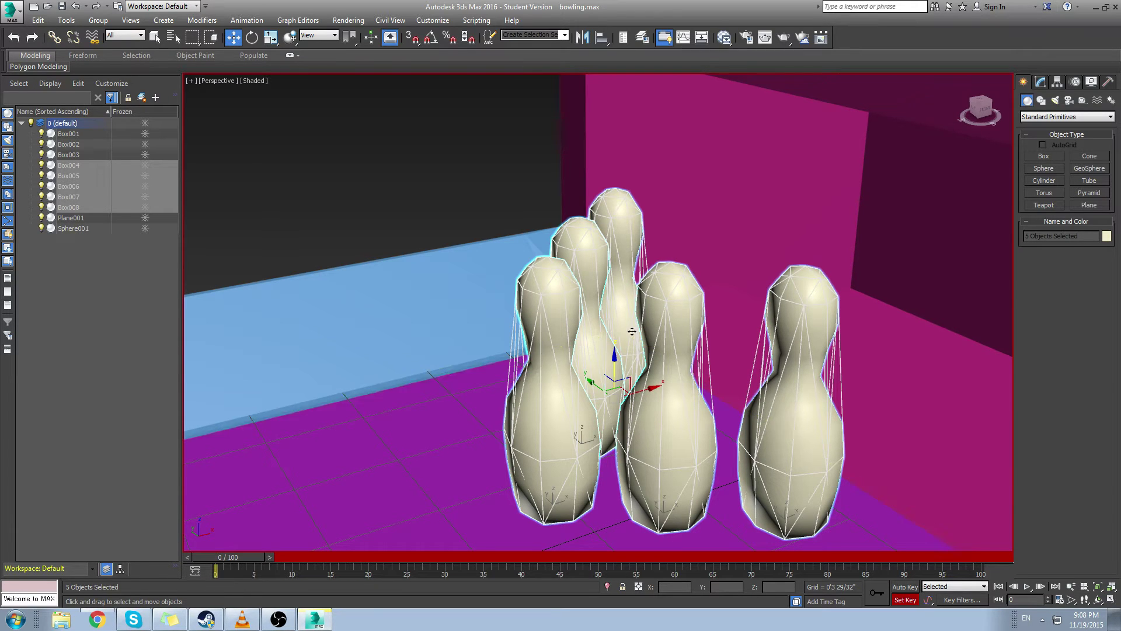
scroll(597, 386, down, 8)
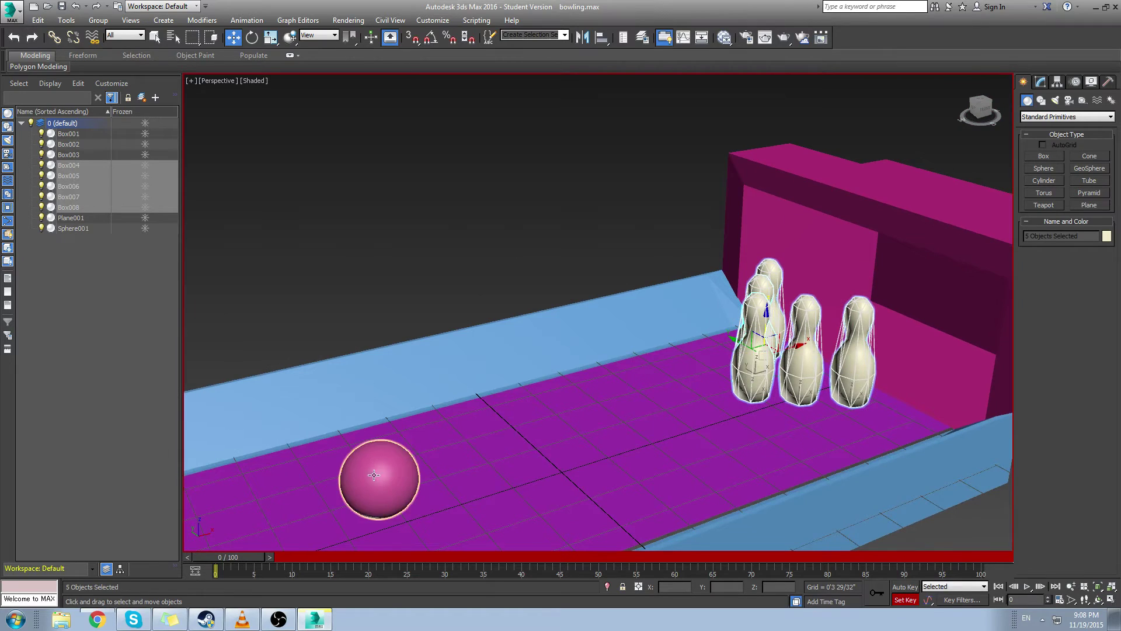
Select the ball and set it as a MassFX kinematic rigid body
click(379, 476)
click(246, 20)
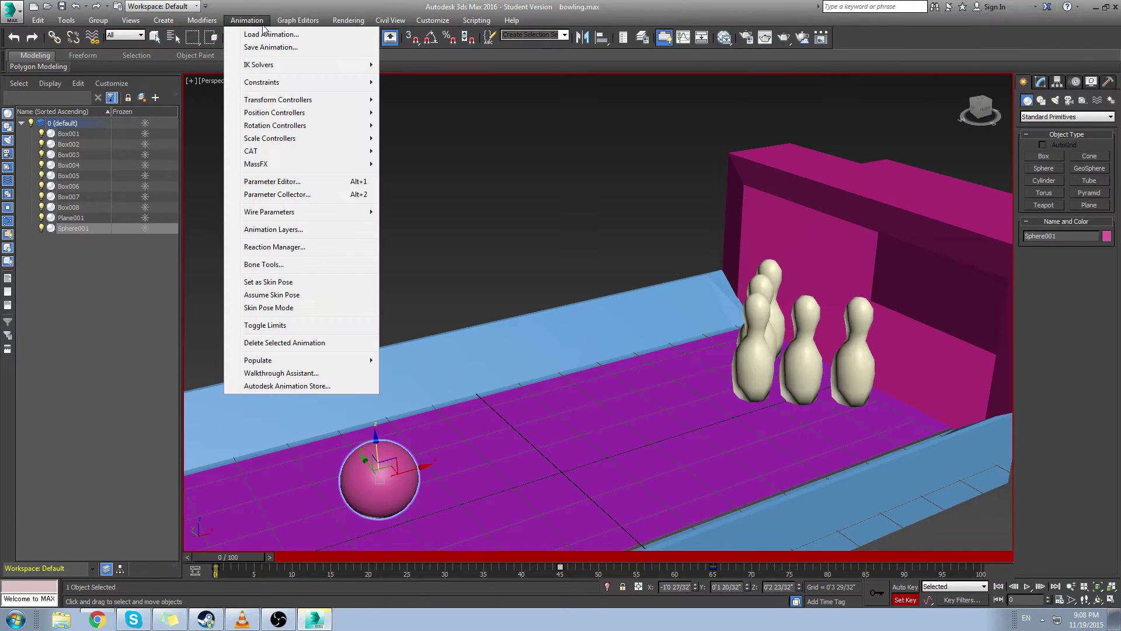
mouse_move(275, 169)
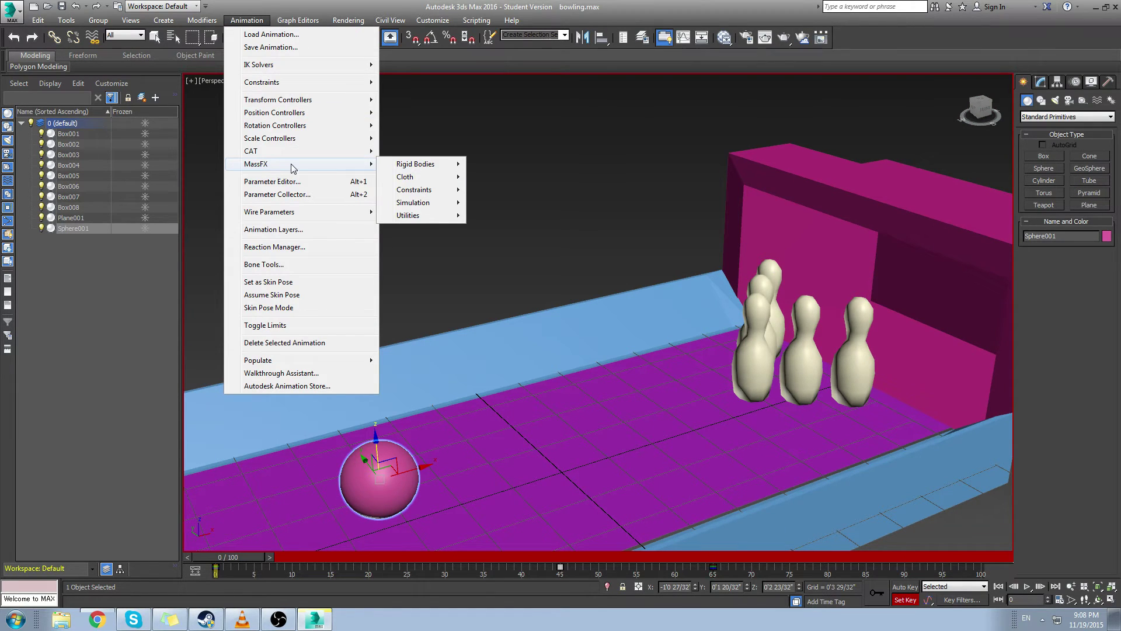
mouse_move(415, 165)
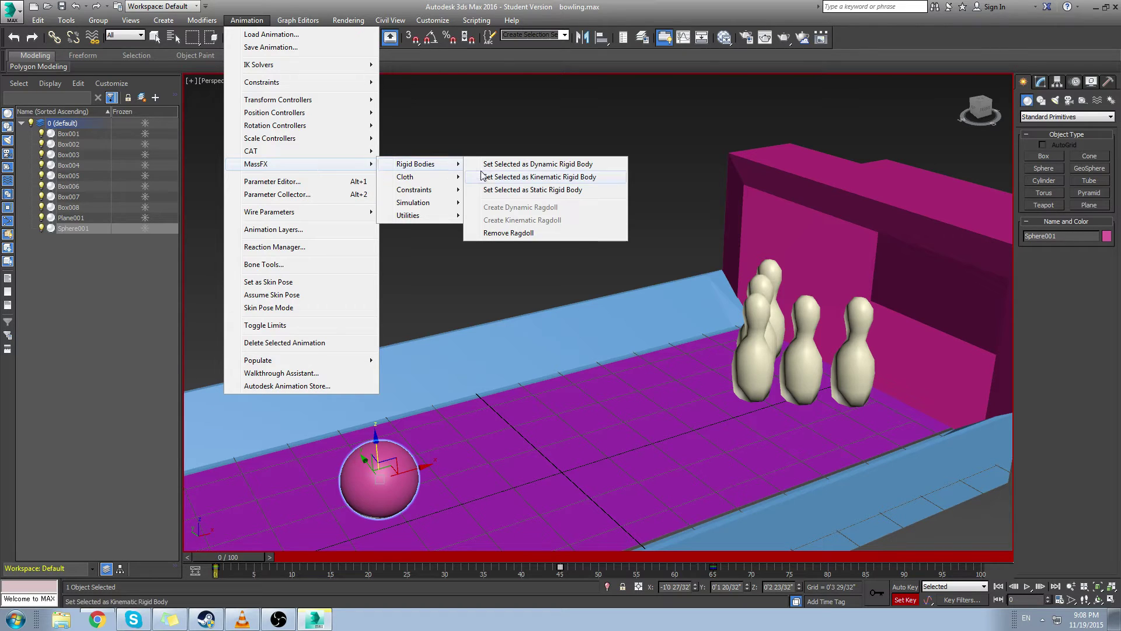
click(517, 179)
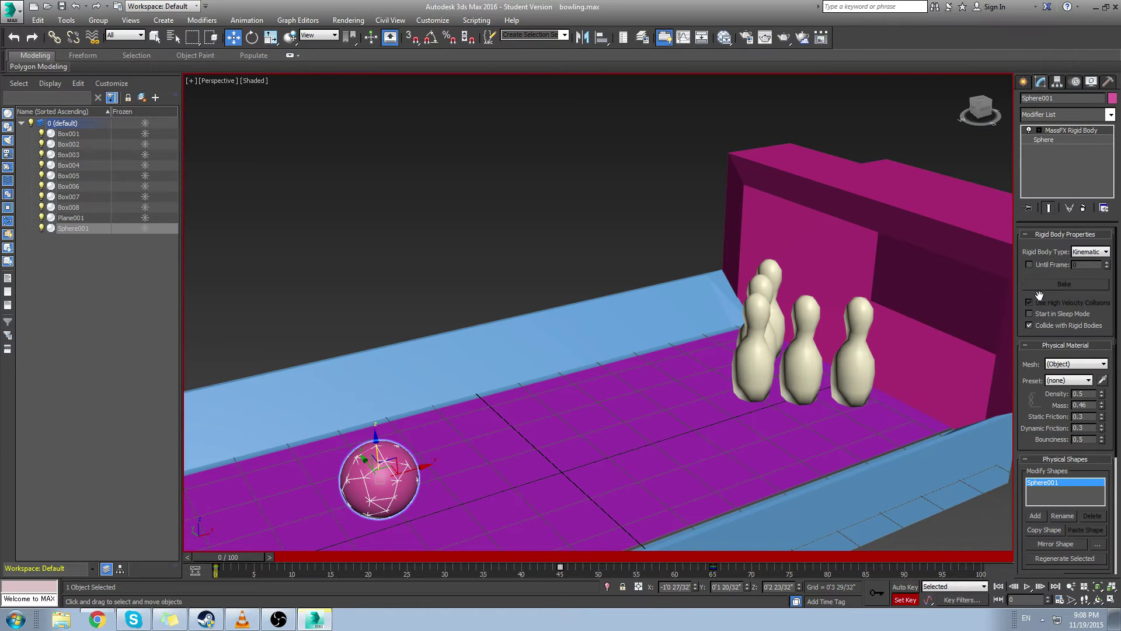
Select individual pins and examine their rigid body properties and the available physical material presets
click(863, 341)
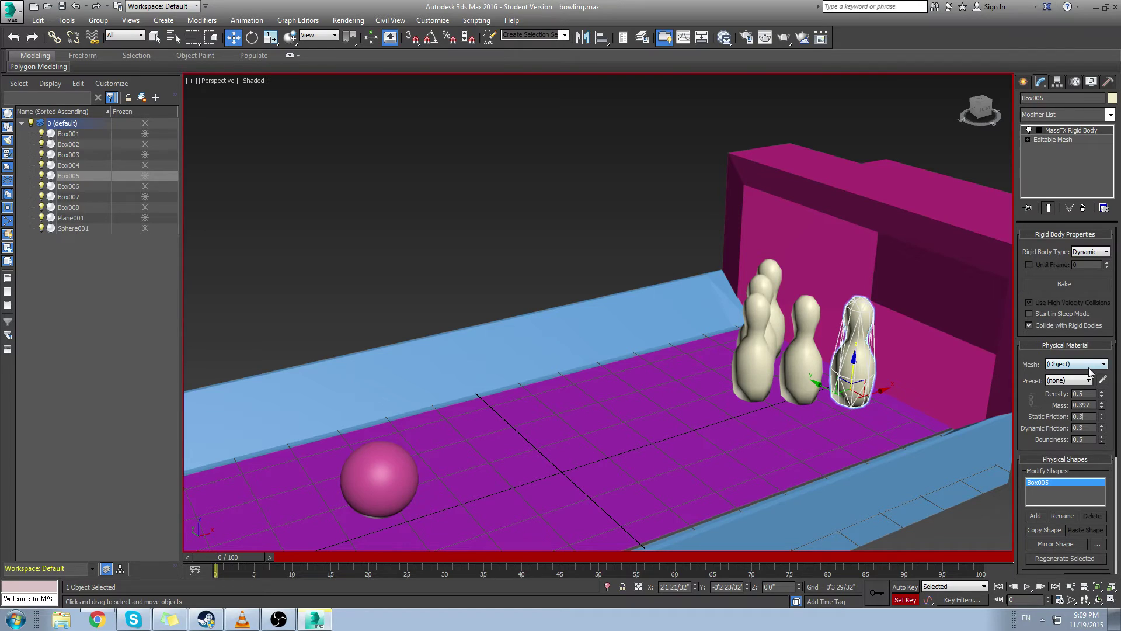
click(1076, 383)
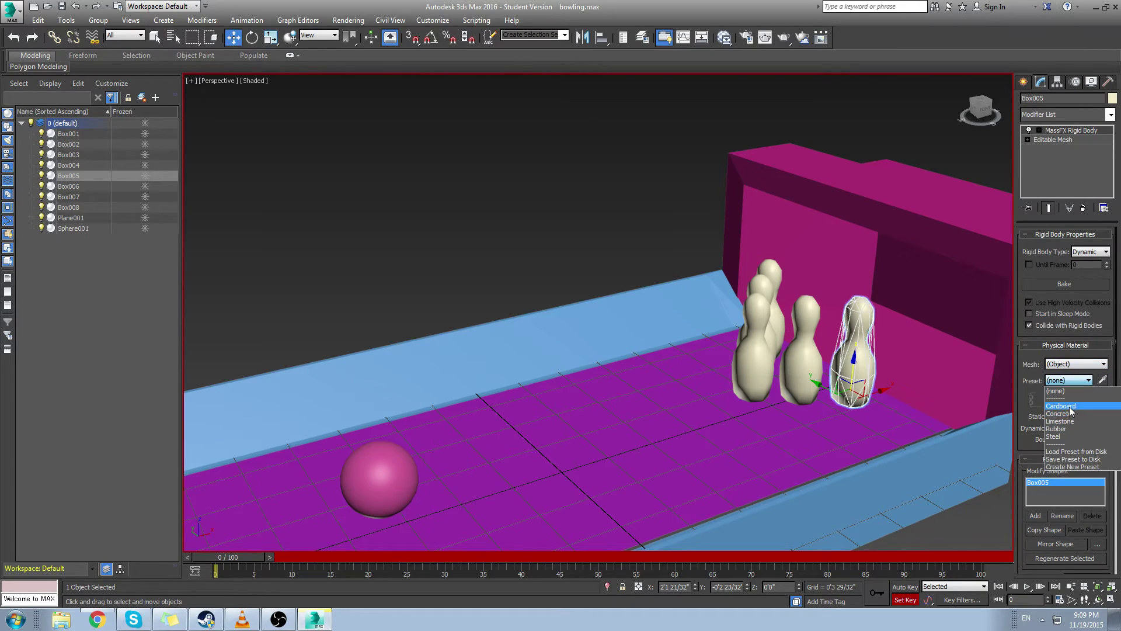
click(1074, 380)
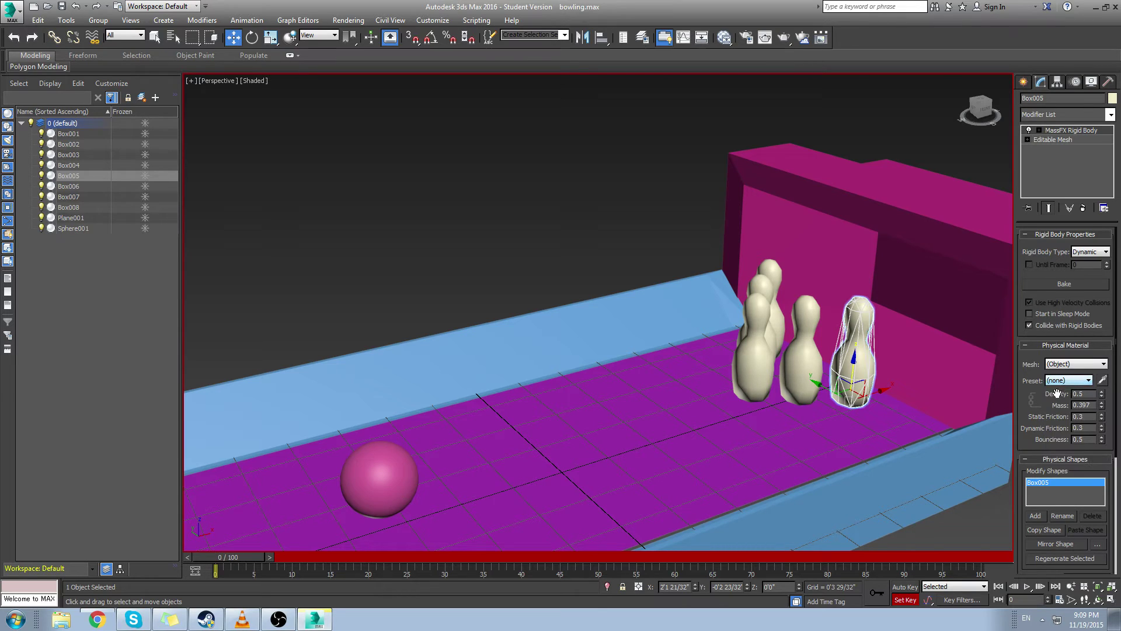
click(854, 338)
ctrl+click(850, 341)
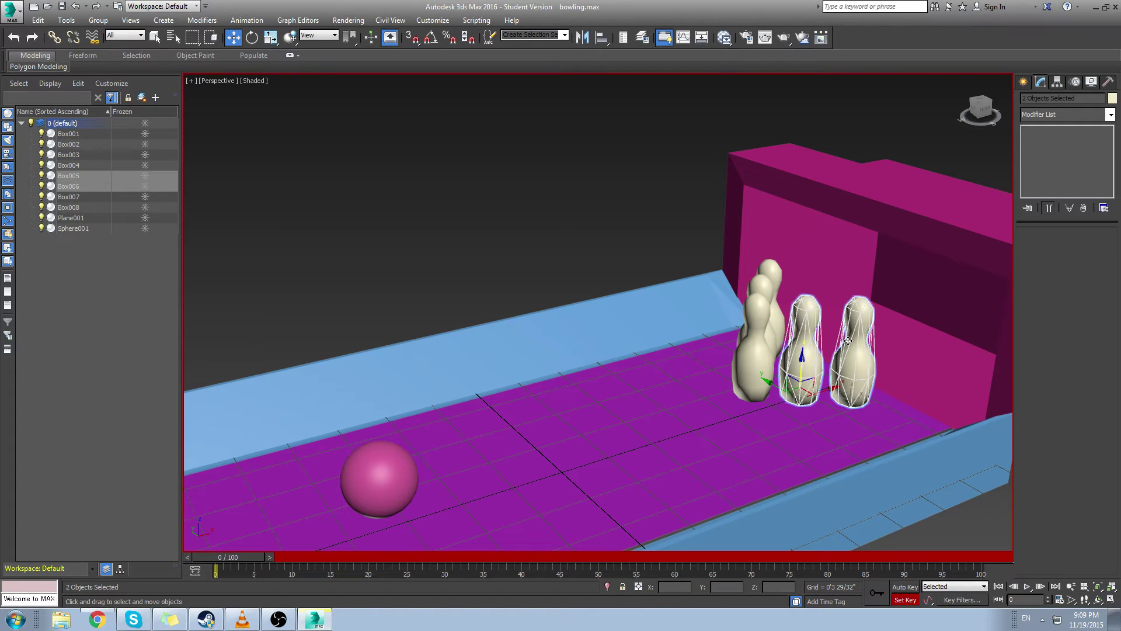
click(850, 347)
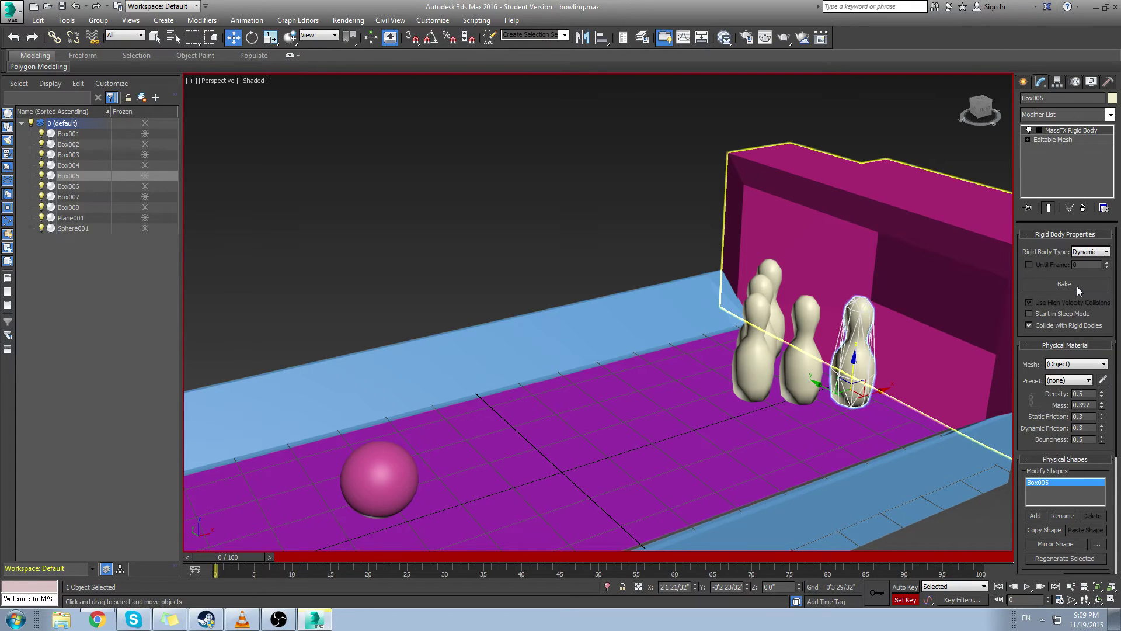
Bake the front pin's rigid body motion and scrub the timeline to review how it reacts to the ball
click(757, 351)
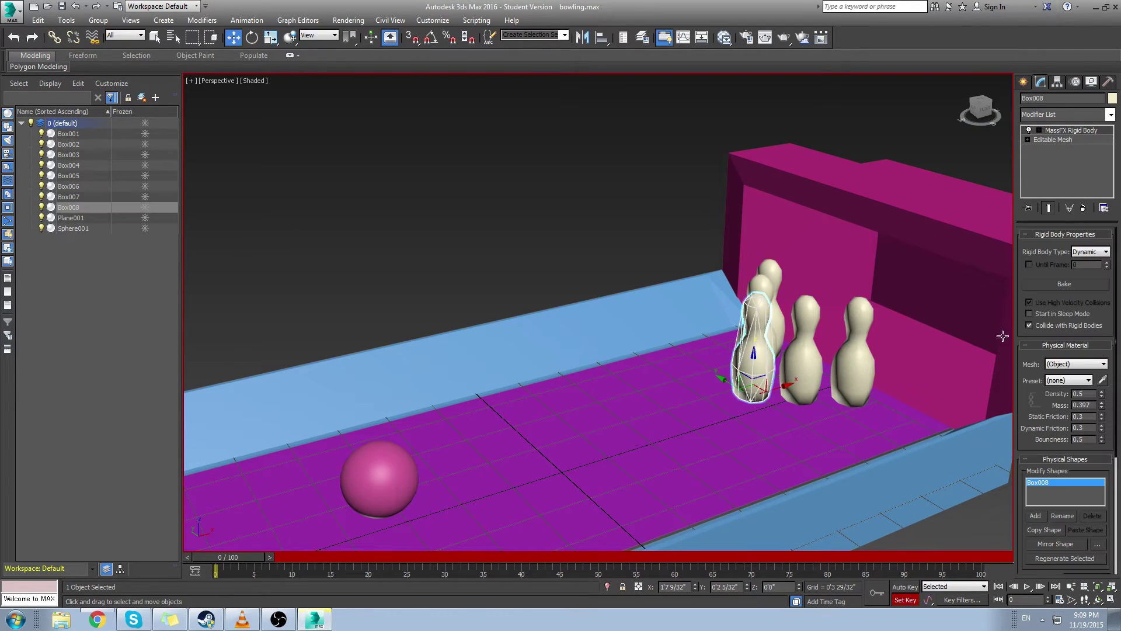
click(1053, 285)
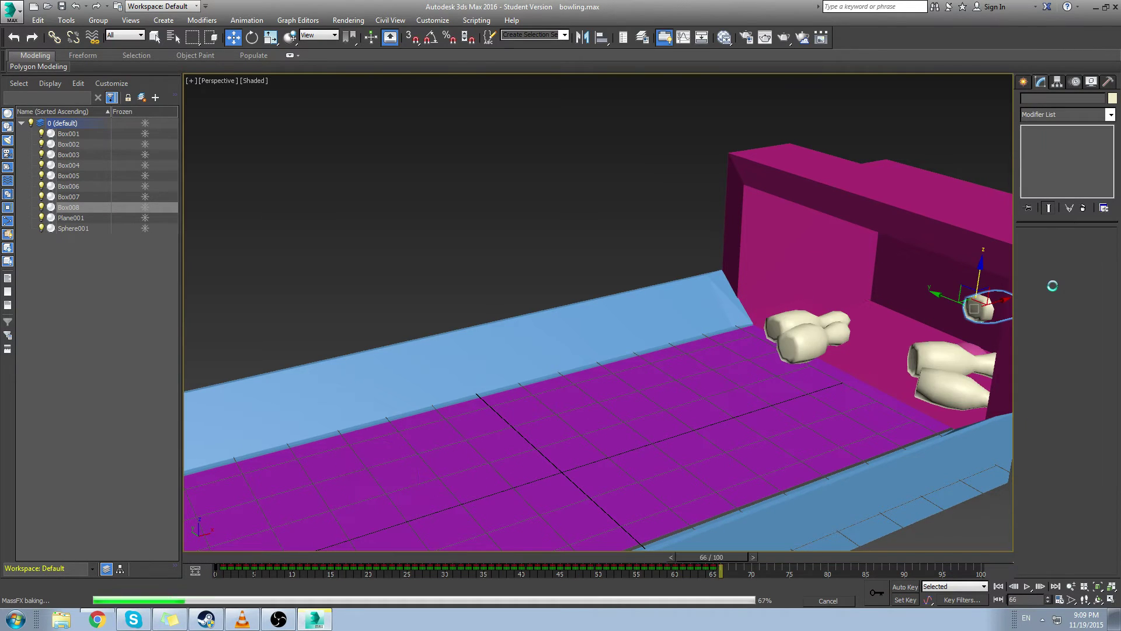
drag(257, 557, 696, 530)
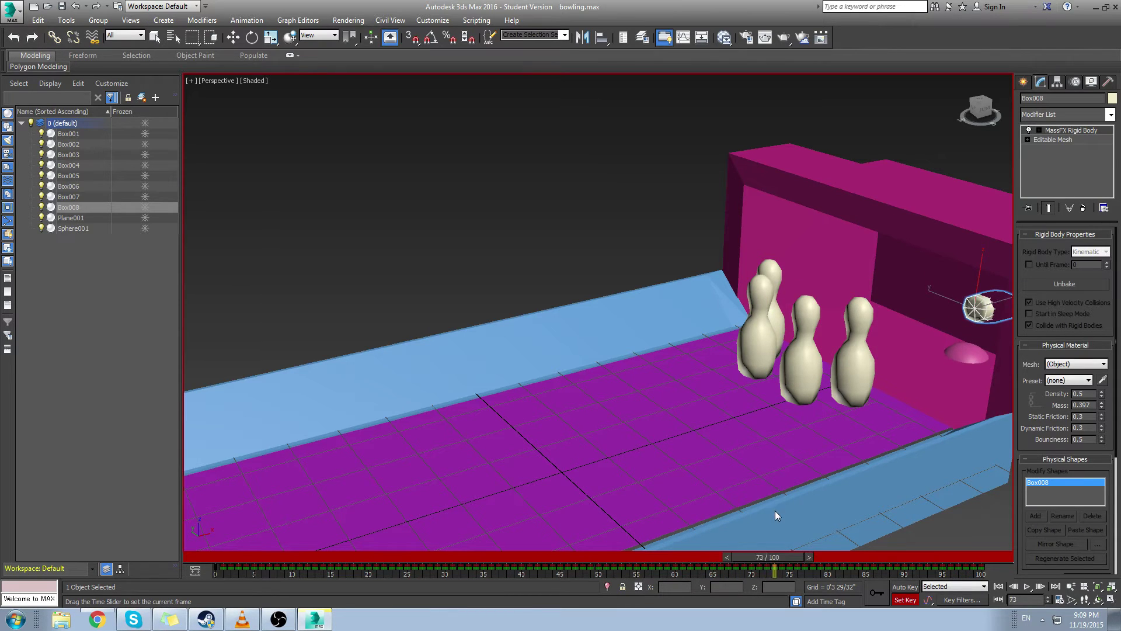
drag(776, 510, 544, 503)
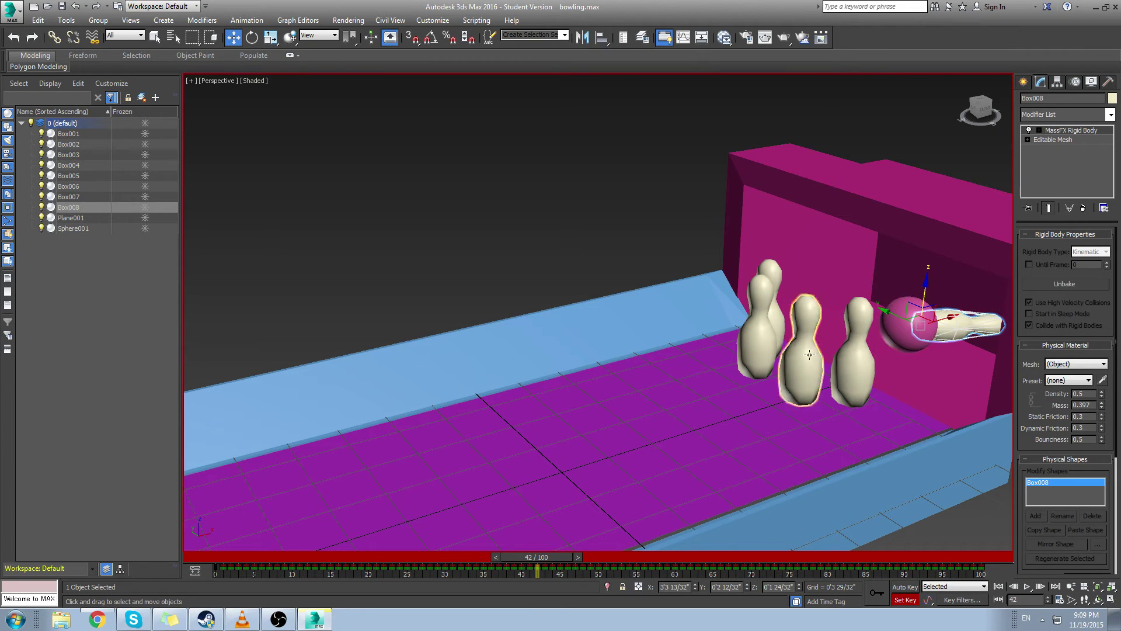
Return to frame 0 and unbake the front pin
drag(538, 556, 175, 573)
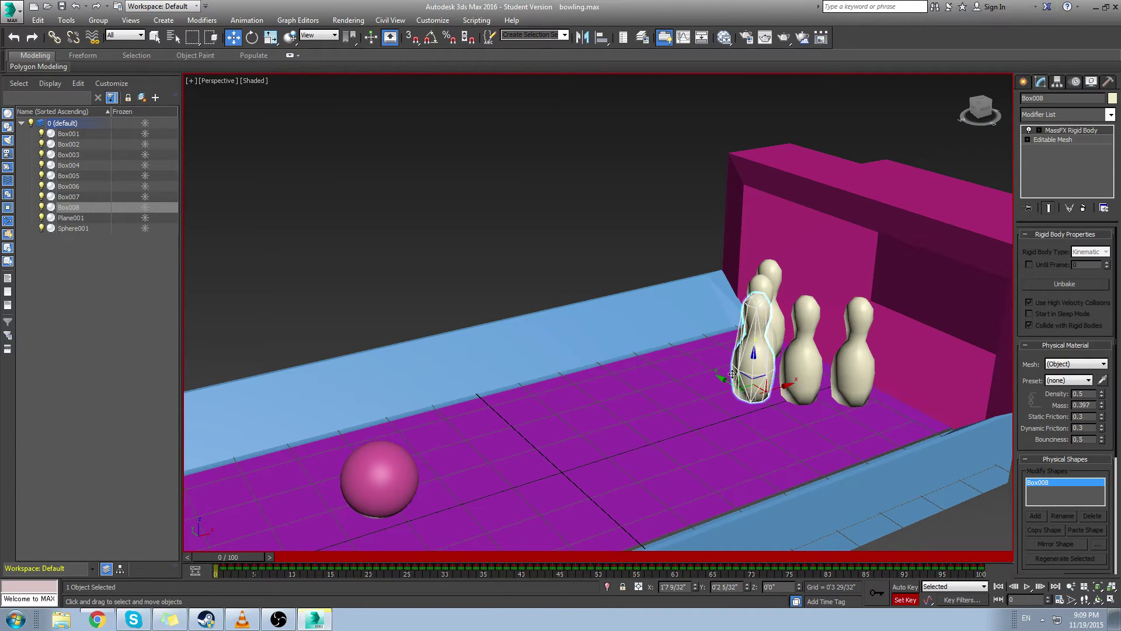
click(1049, 286)
drag(337, 554, 120, 590)
Select the lane plane, both side gutters and the backstop box, and set them as MassFX static rigid bodies
click(635, 423)
ctrl+click(618, 296)
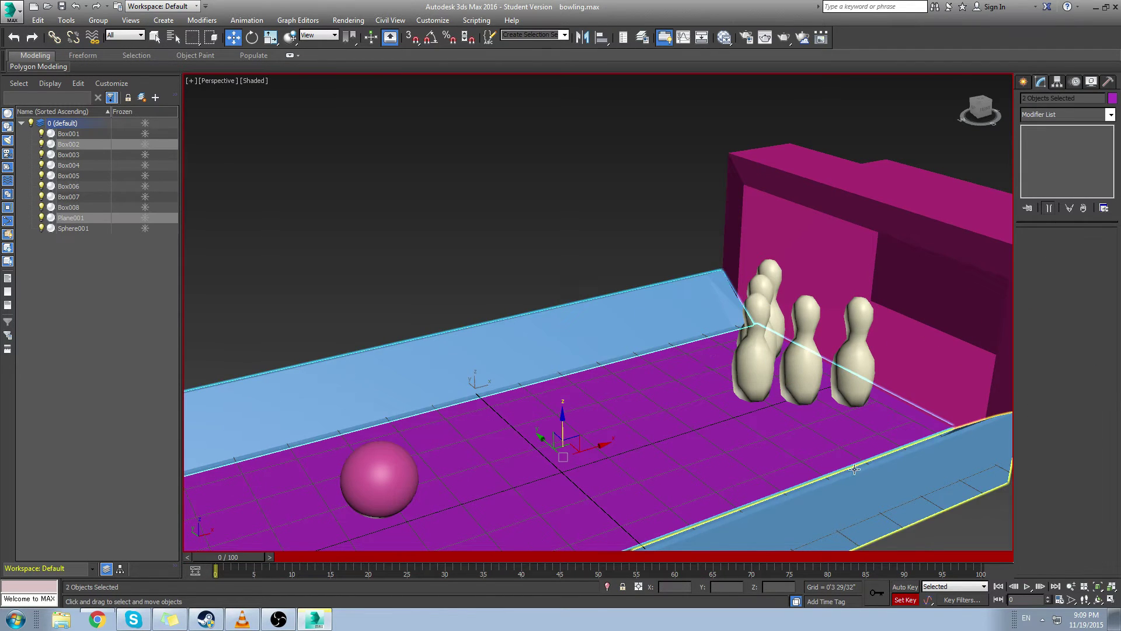
drag(926, 394, 812, 425)
right_click(820, 403)
alt+middle_drag(818, 401, 900, 476)
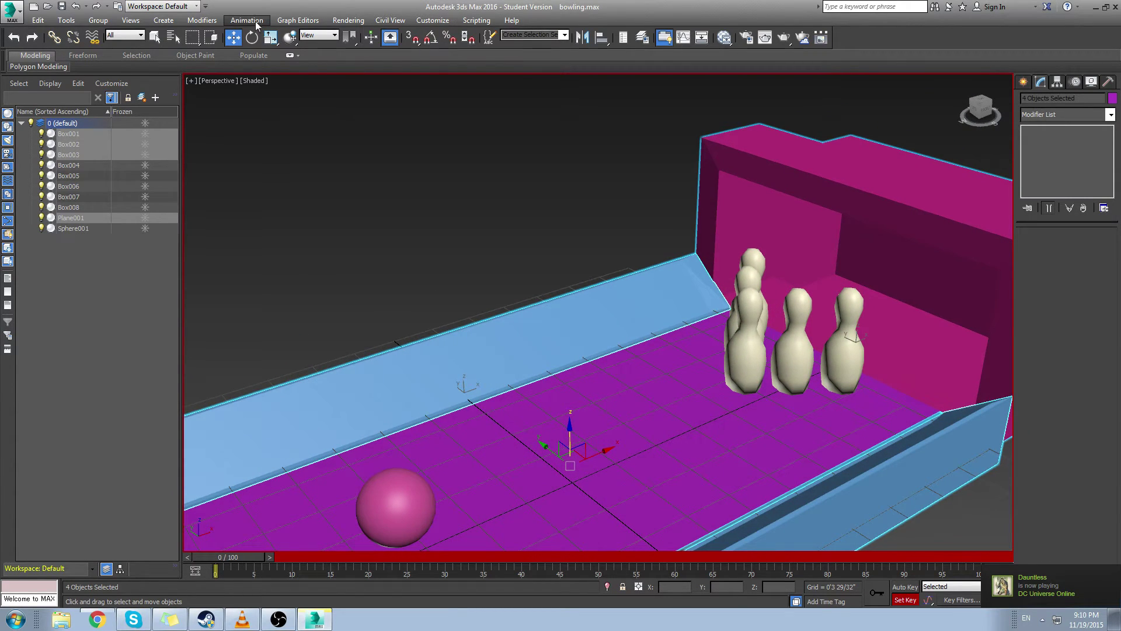
click(202, 20)
mouse_move(232, 27)
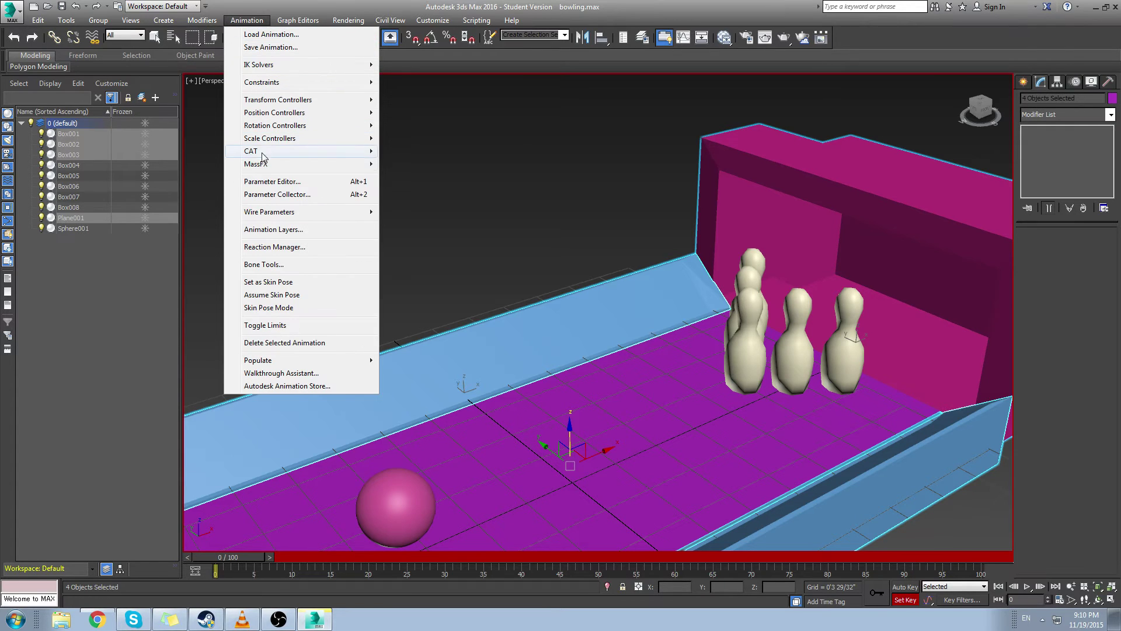
mouse_move(265, 164)
mouse_move(411, 170)
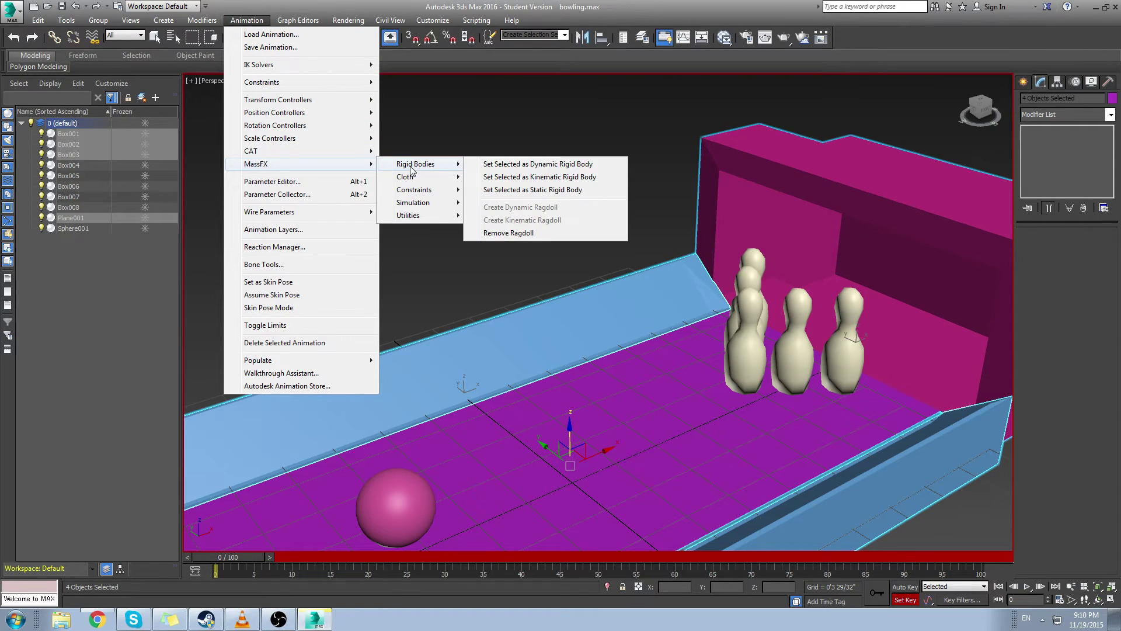
click(541, 189)
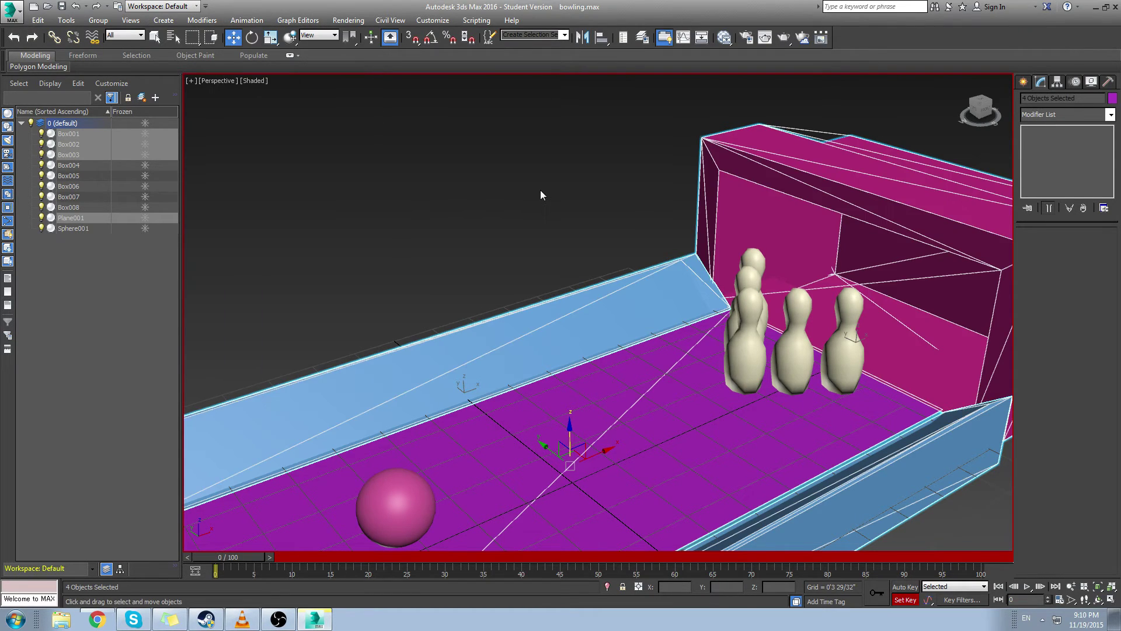
Bake the rigid body motion of all five pins, one pin at a time, starting with the front pin
alt+middle_drag(637, 269, 696, 305)
click(861, 342)
click(764, 345)
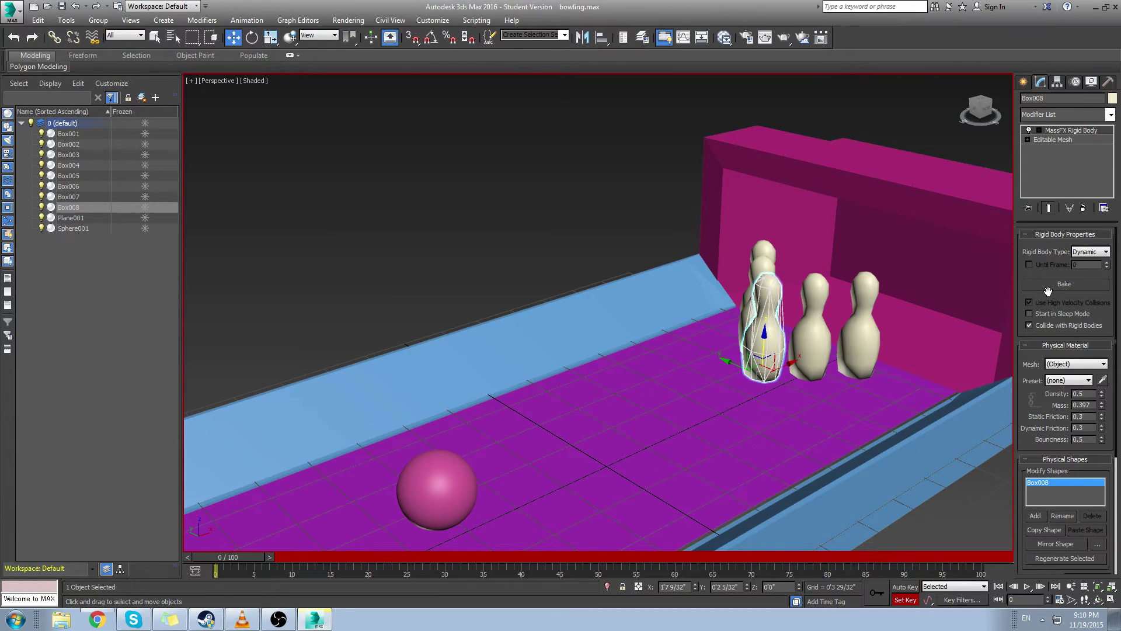
click(1053, 283)
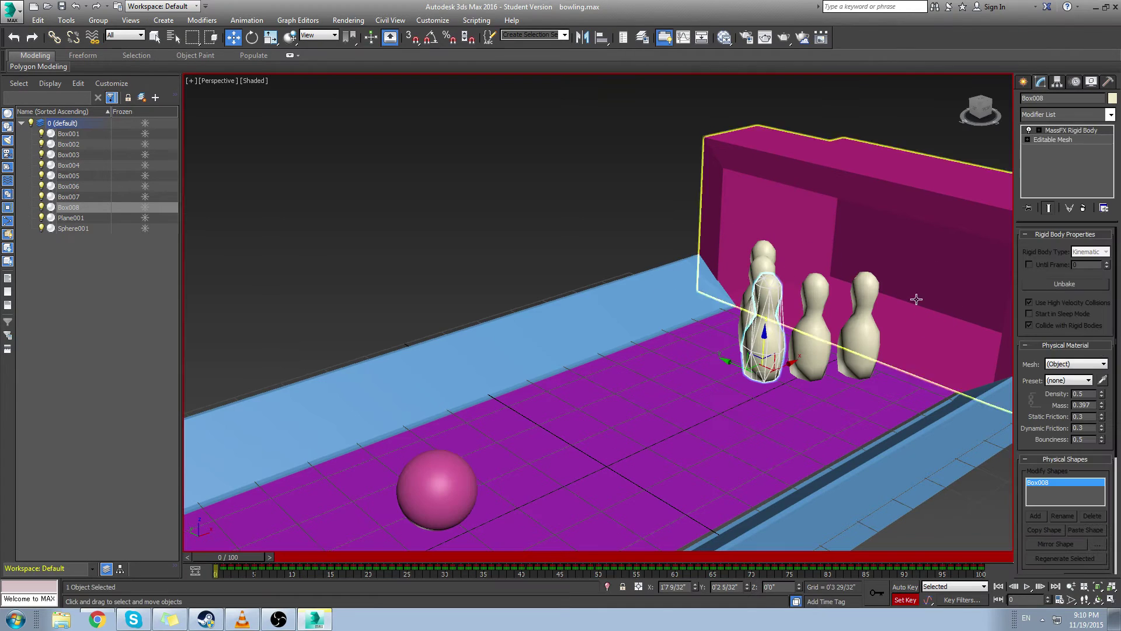
click(861, 323)
click(1063, 285)
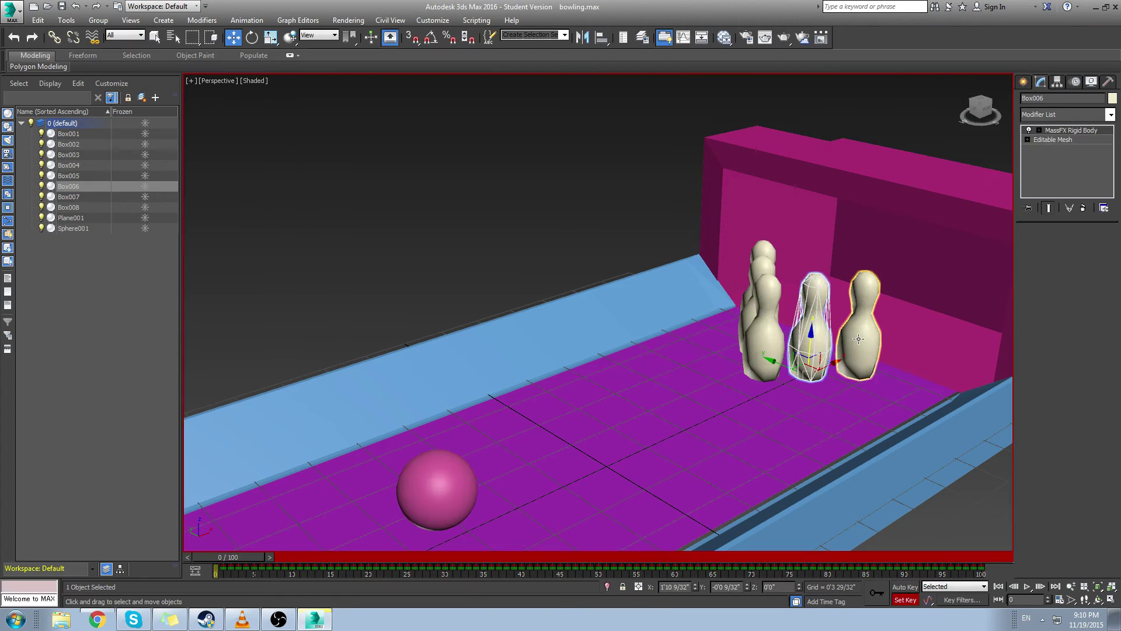
click(863, 338)
click(1055, 284)
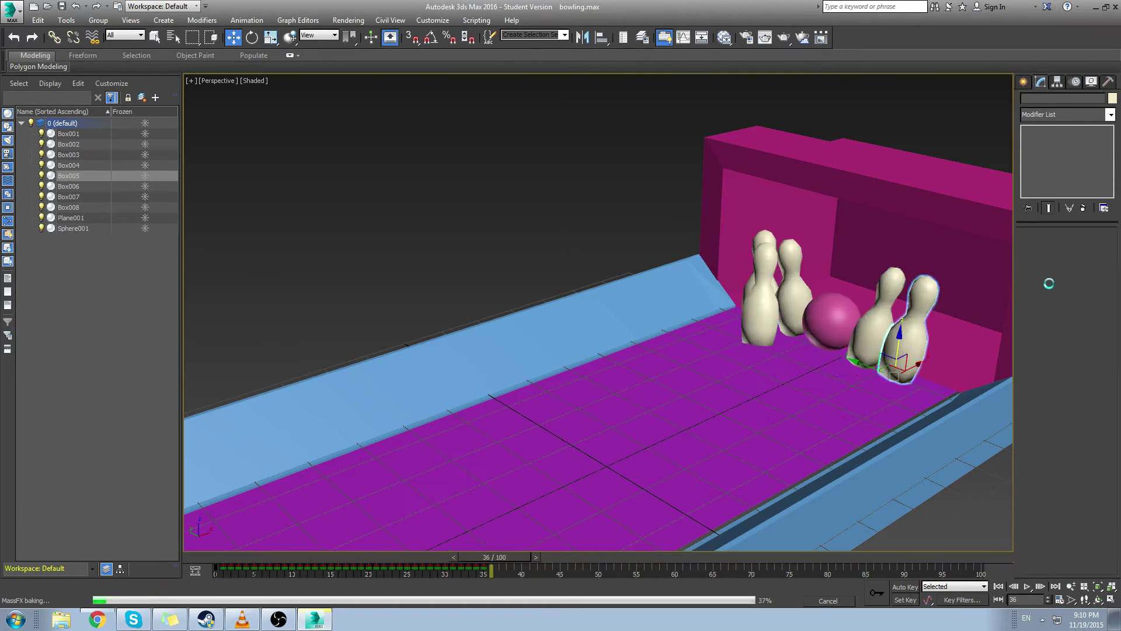
click(755, 272)
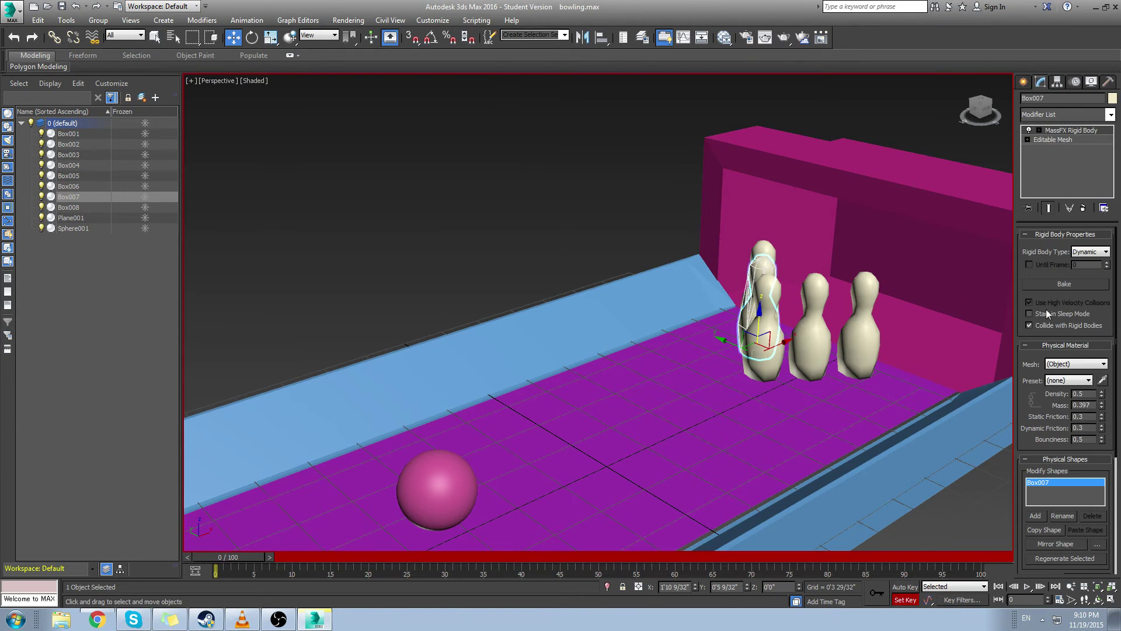
click(1064, 285)
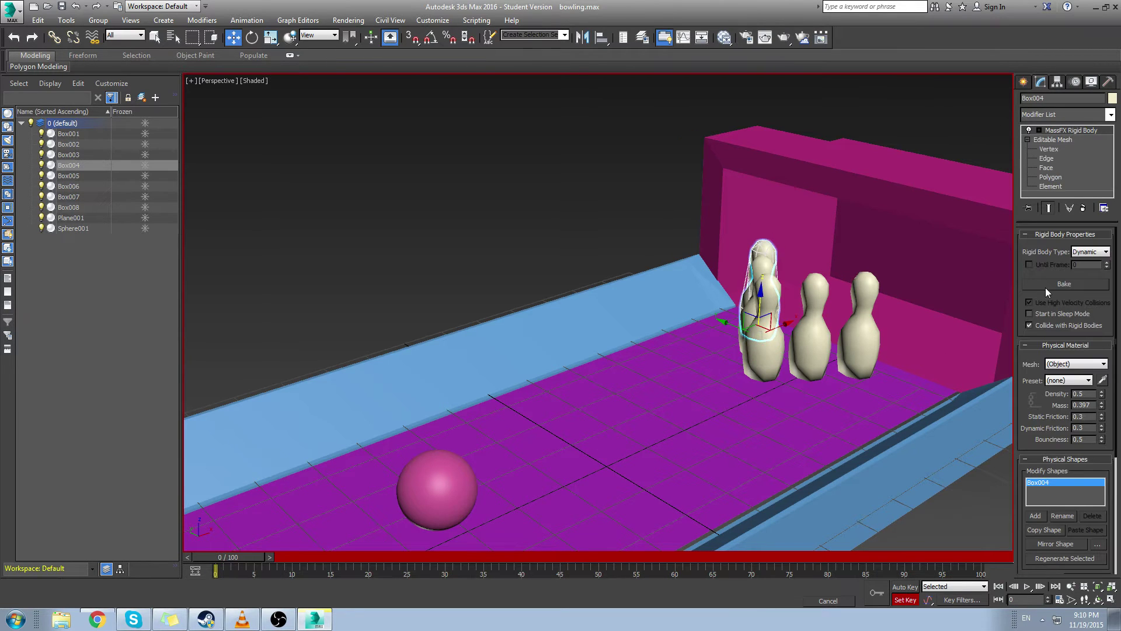
click(1045, 288)
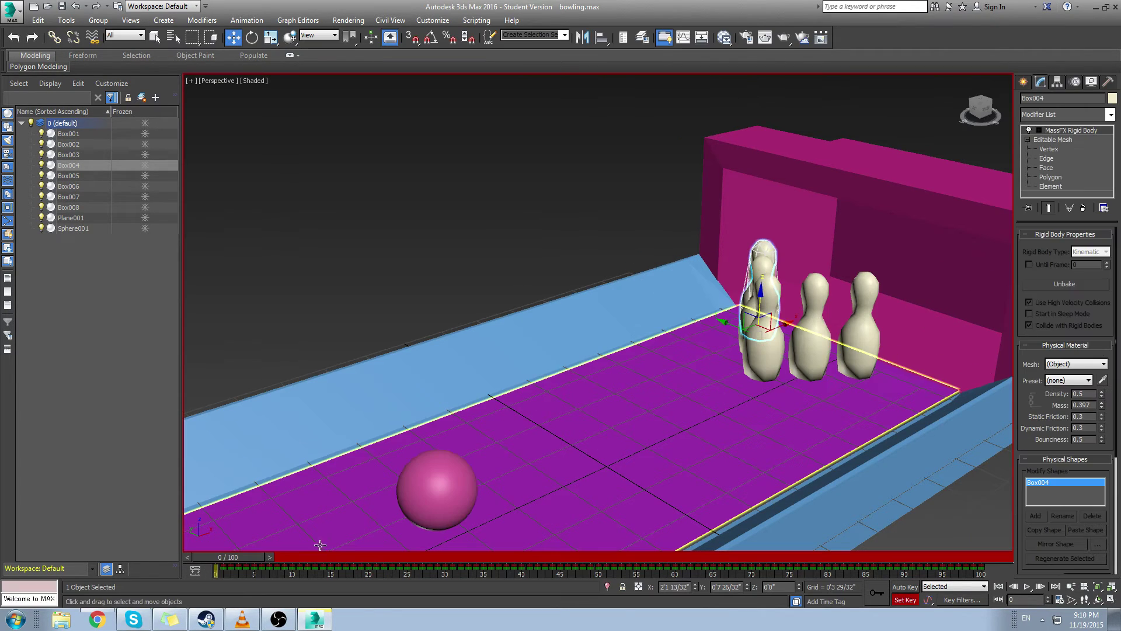
Scrub the timeline to review the ball hitting the baked pins from different angles
drag(242, 556, 648, 554)
key(w)
click(949, 376)
alt+middle_drag(949, 376, 739, 429)
drag(663, 565, 641, 562)
alt+middle_drag(756, 383, 660, 391)
middle_drag(660, 392, 706, 424)
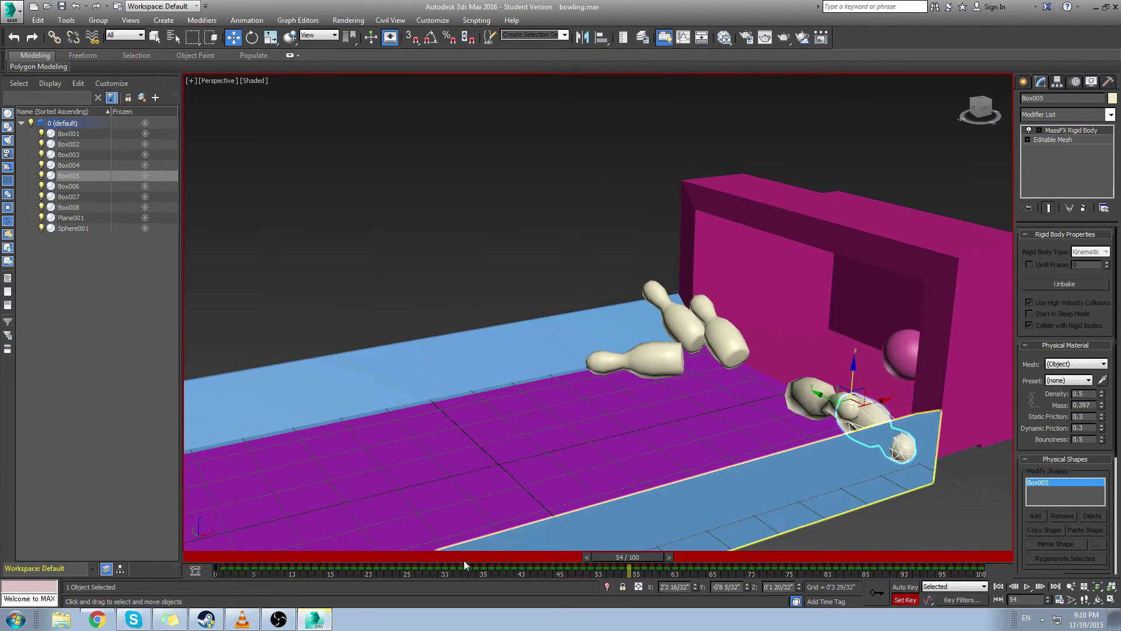
drag(517, 559, 683, 579)
key(w)
Select the pin Box006, unbake it and return to frame 0
ctrl+click(806, 402)
click(847, 402)
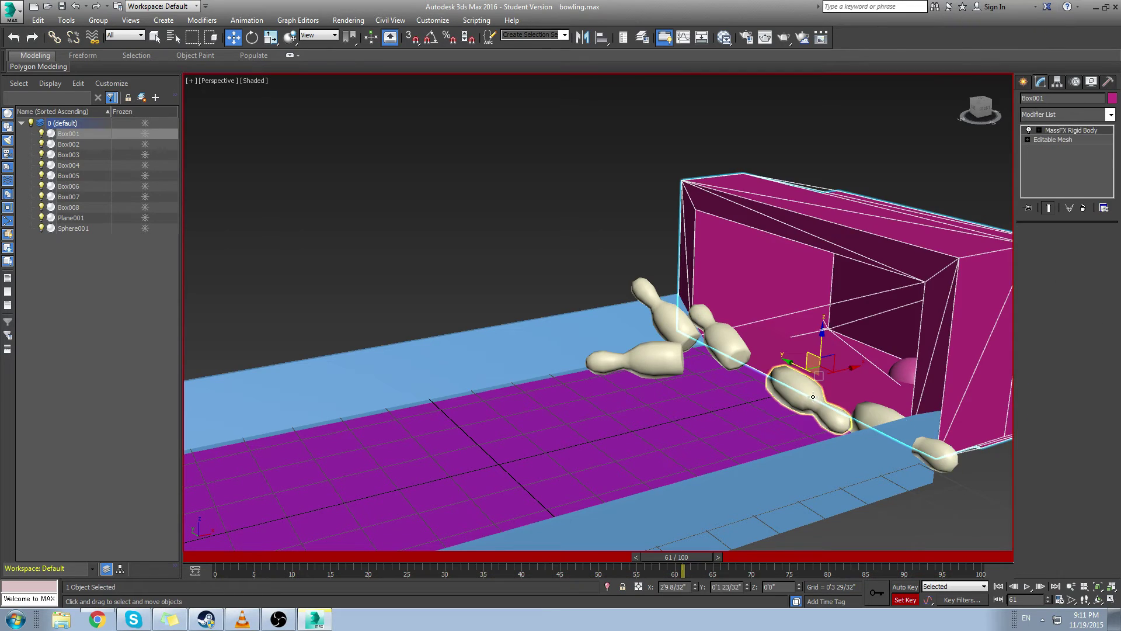
click(809, 397)
click(1059, 286)
drag(672, 558, 58, 584)
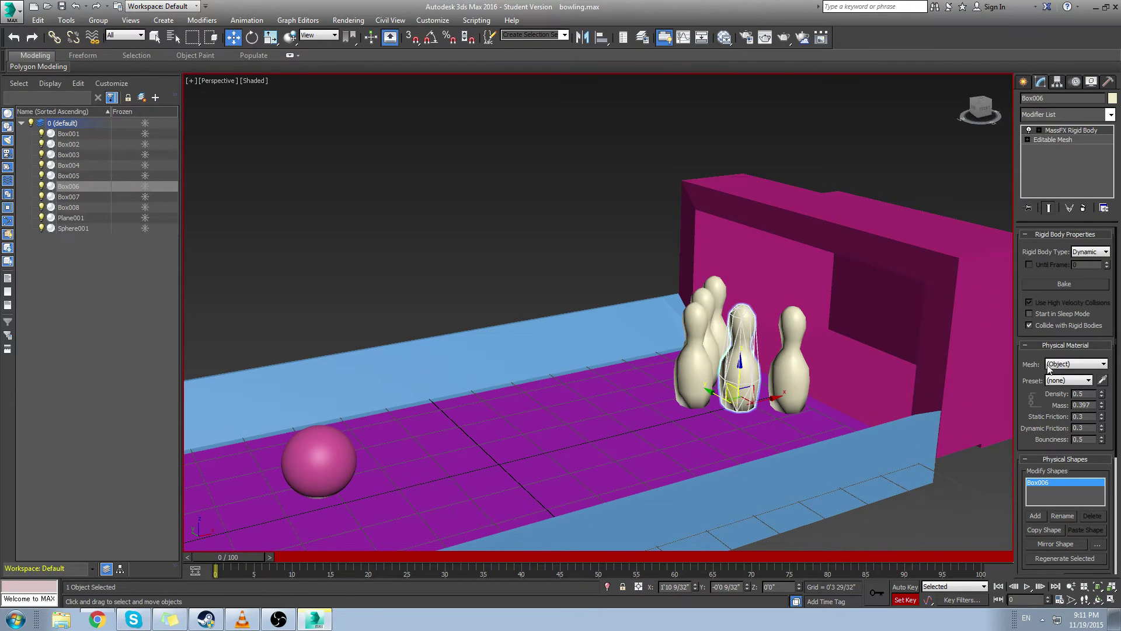
Apply the Concrete physical material preset to Box006 and bake its motion again, scrubbing the timeline to check it
click(1075, 413)
click(1072, 283)
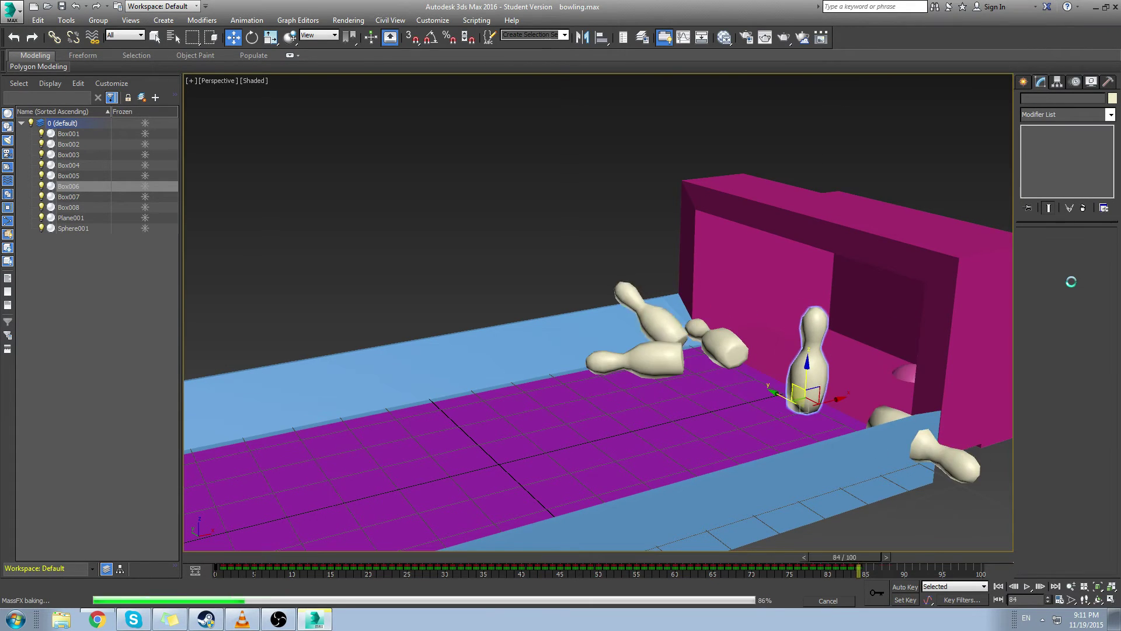
drag(326, 559, 453, 556)
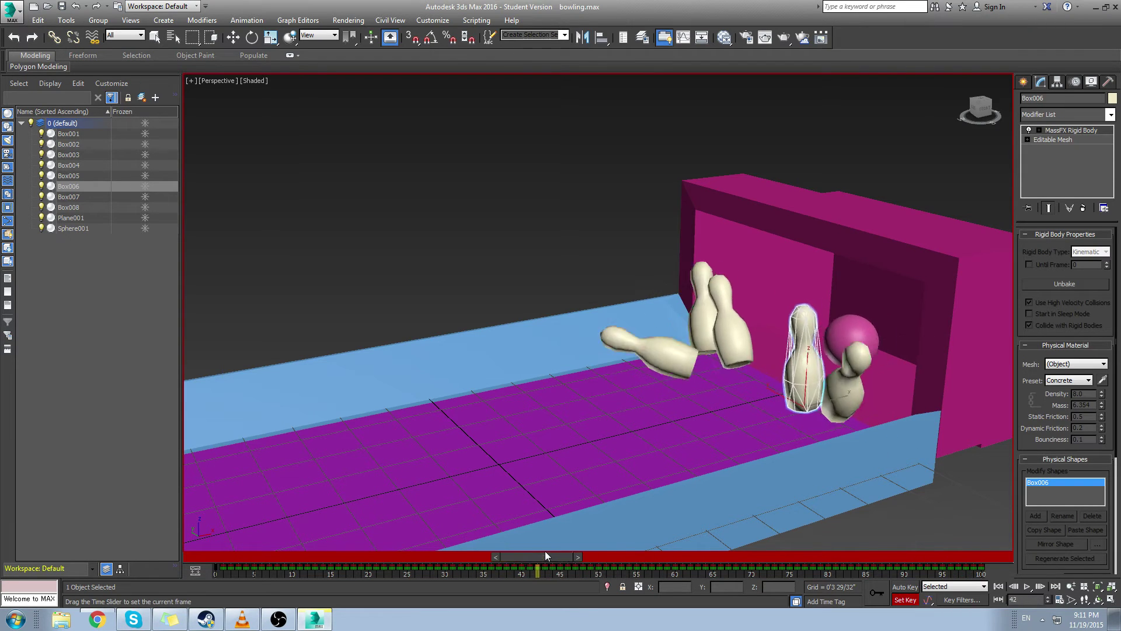
Select the backstop box and examine its static collision shape from several angles, returning to frame 0
mouse_move(641, 503)
alt+middle_down()
mouse_move(618, 490)
mouse_move(631, 498)
alt+middle_up()
click(858, 286)
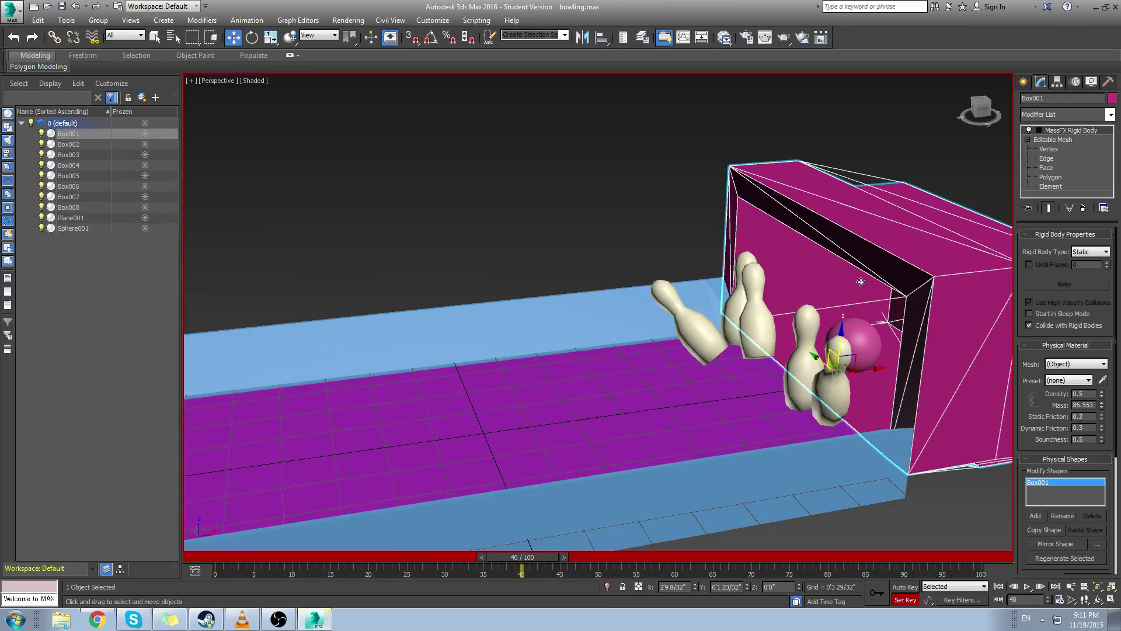
alt+middle_drag(861, 283, 713, 323)
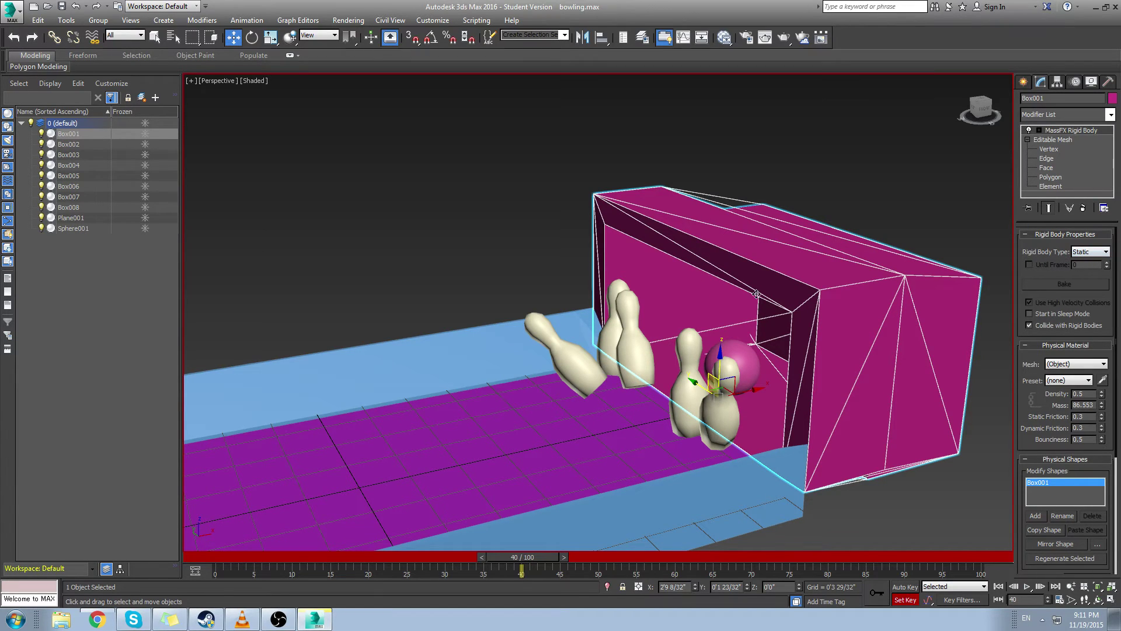
alt+middle_drag(668, 291, 557, 262)
scroll(594, 283, down, 6)
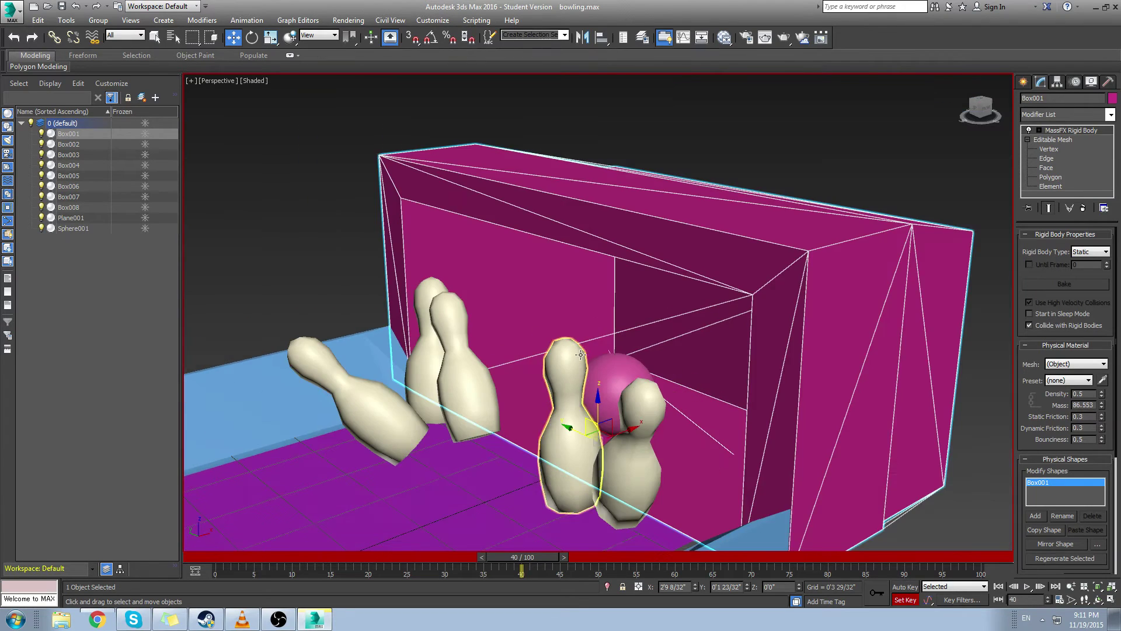
drag(445, 556, 221, 566)
key(w)
middle_drag(710, 419, 713, 395)
scroll(720, 418, down, 2)
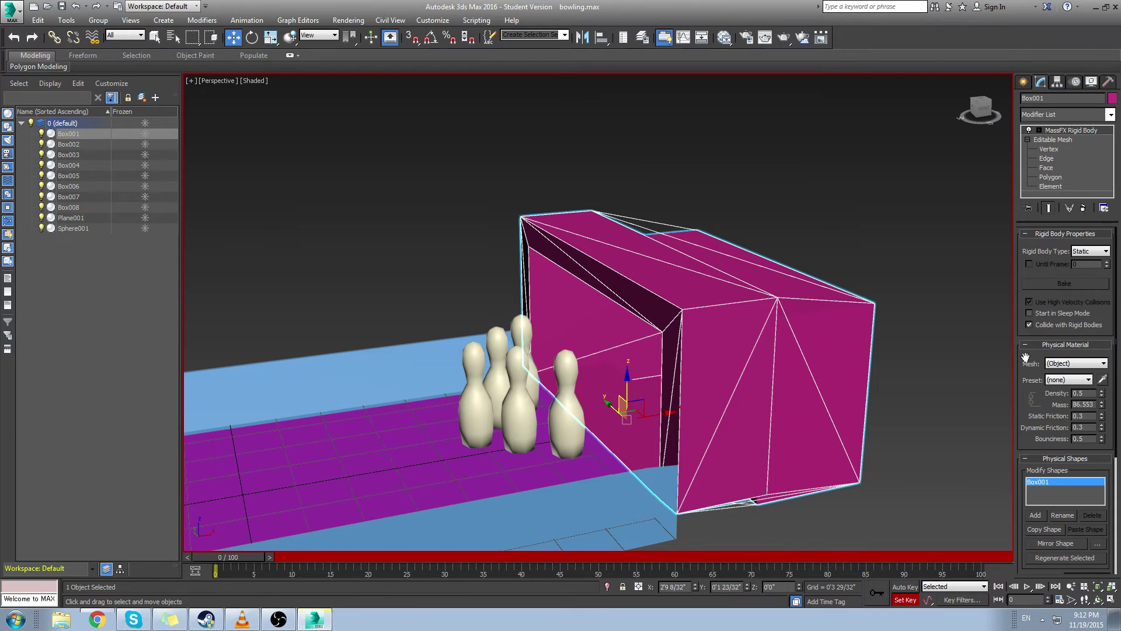
Set the physical shape type of the backstop box Box001 to Custom
drag(1026, 358, 1007, 183)
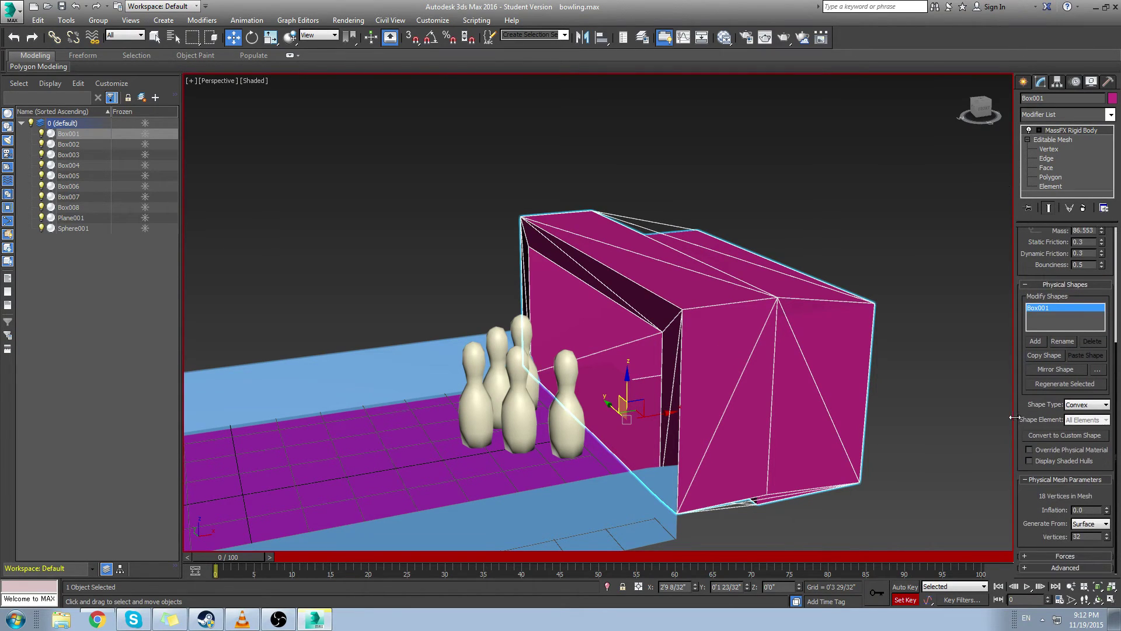
drag(1022, 403, 1027, 352)
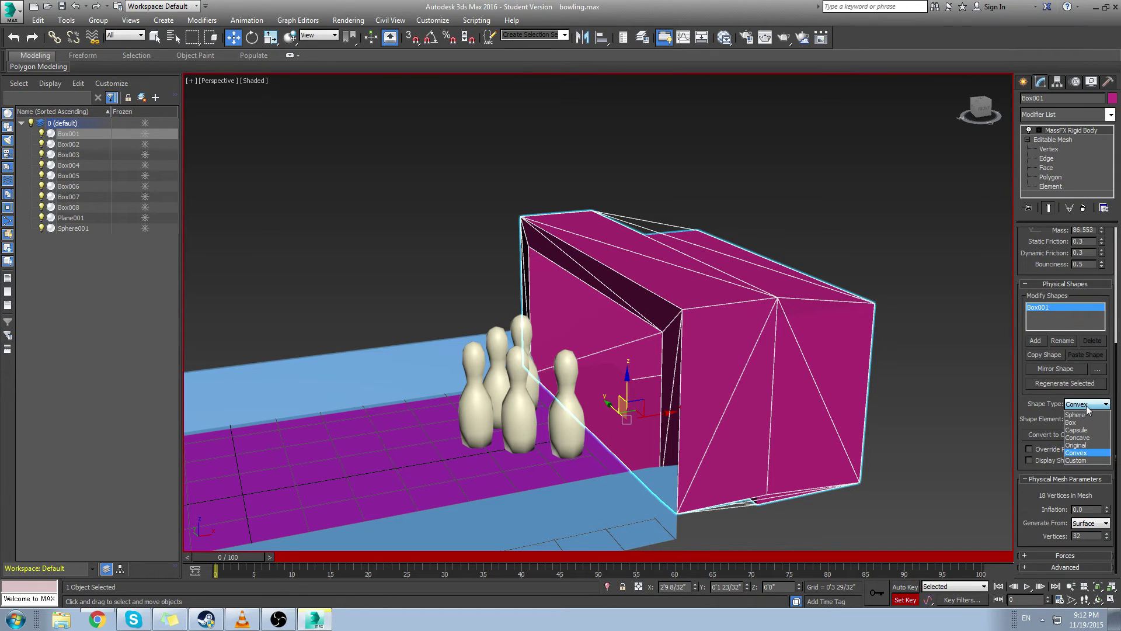
click(1078, 461)
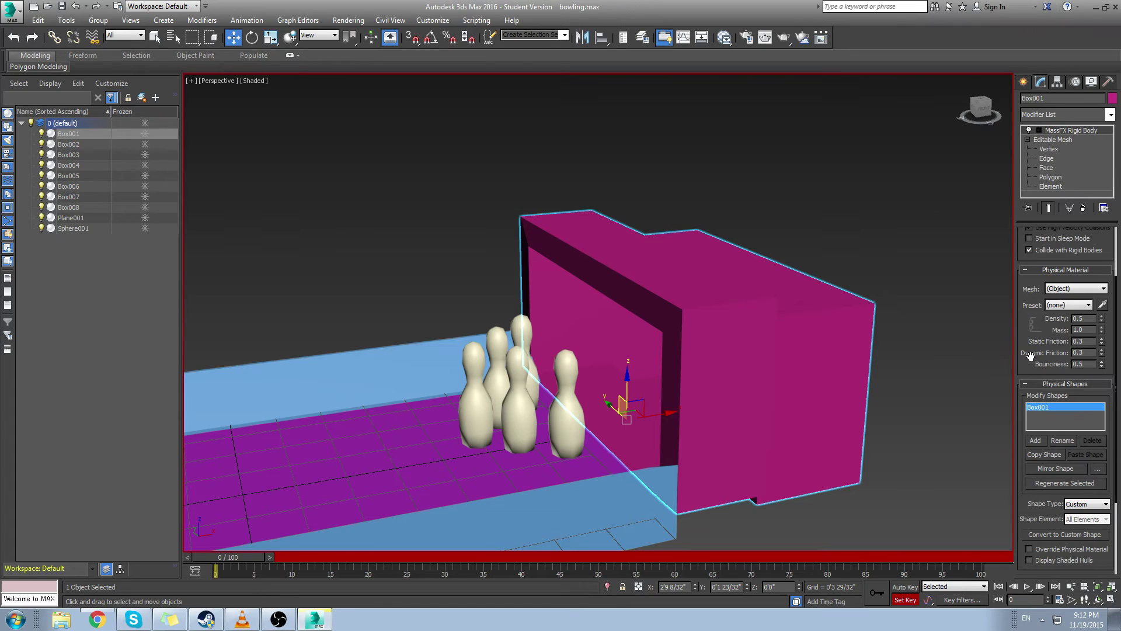
drag(1031, 356, 1040, 501)
alt+middle_drag(605, 366, 651, 377)
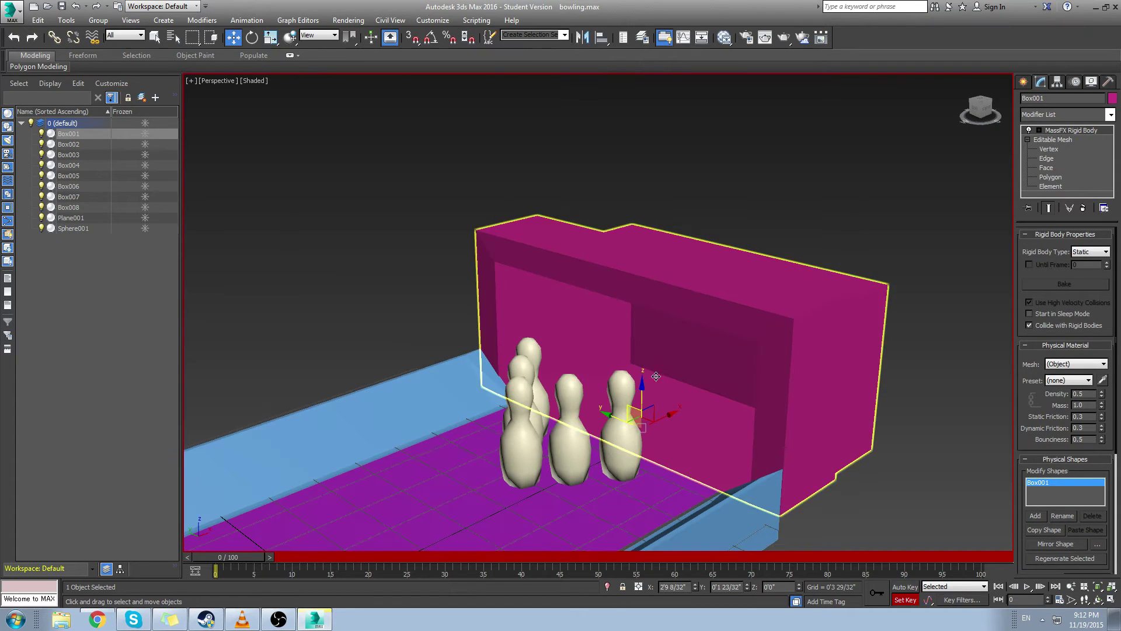
Unbake the pin Box005 and bake its motion again, scrubbing the timeline back to frame 0
click(615, 433)
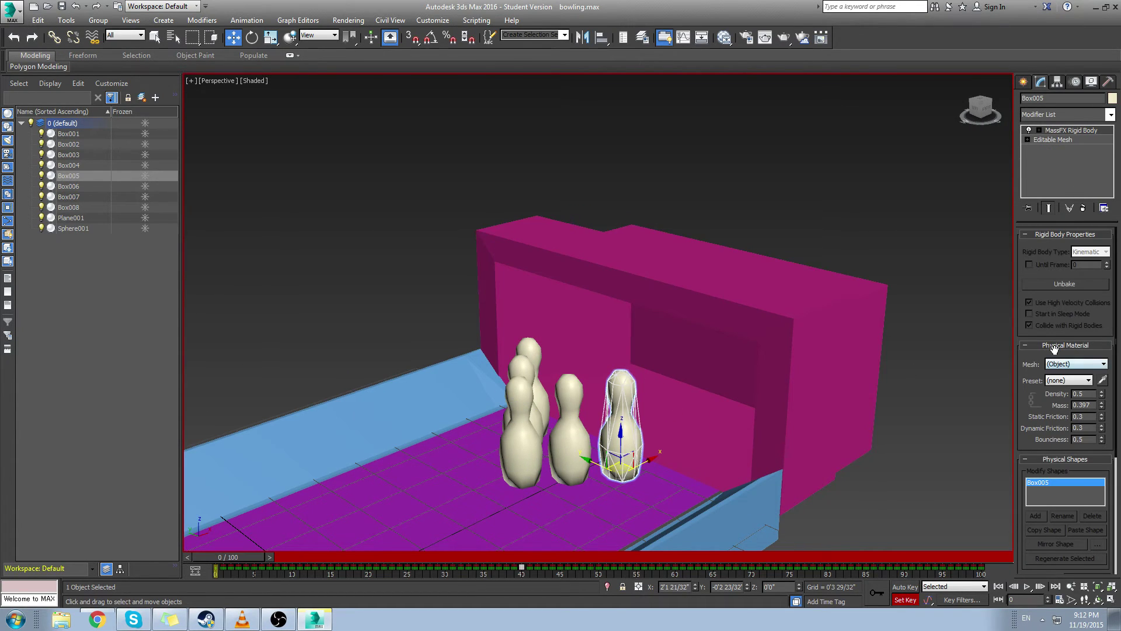
click(1048, 286)
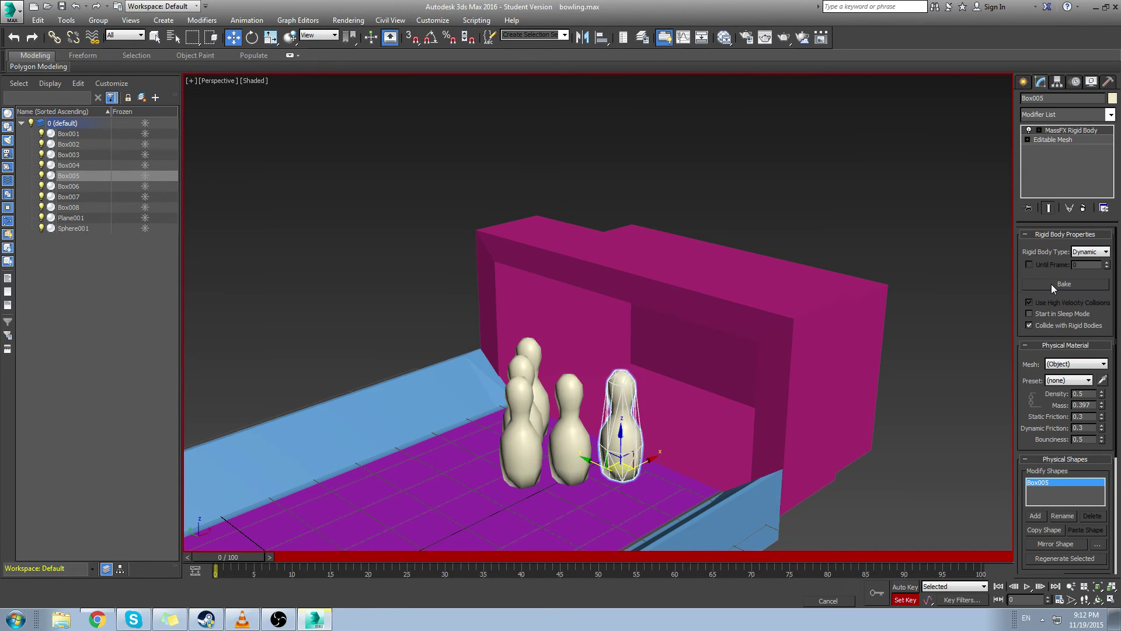
click(1052, 284)
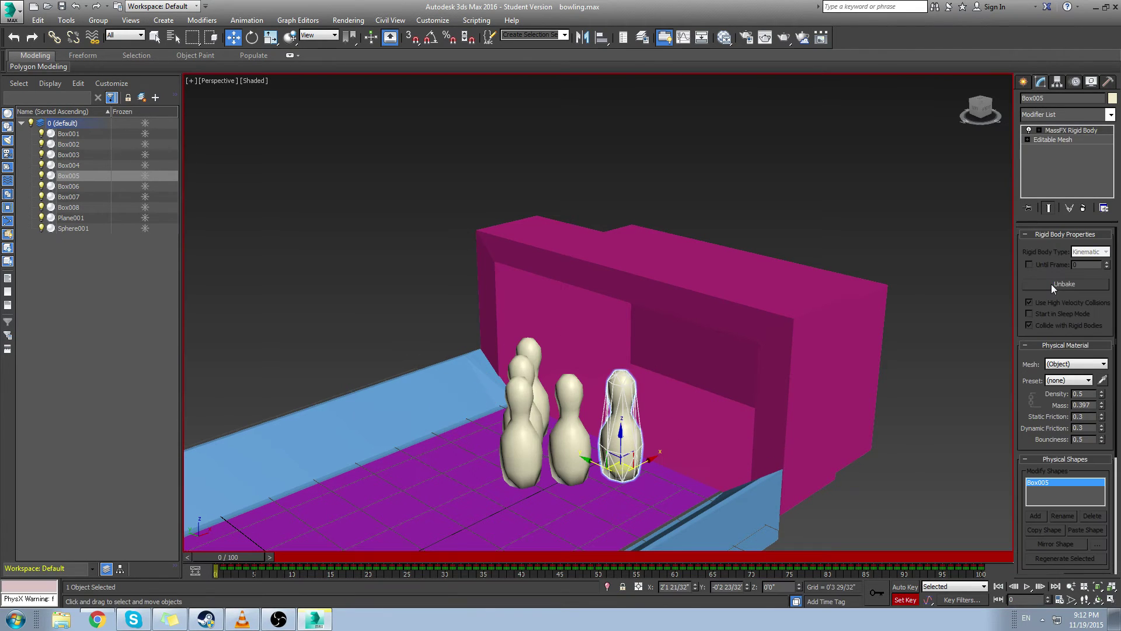
drag(261, 562, 212, 541)
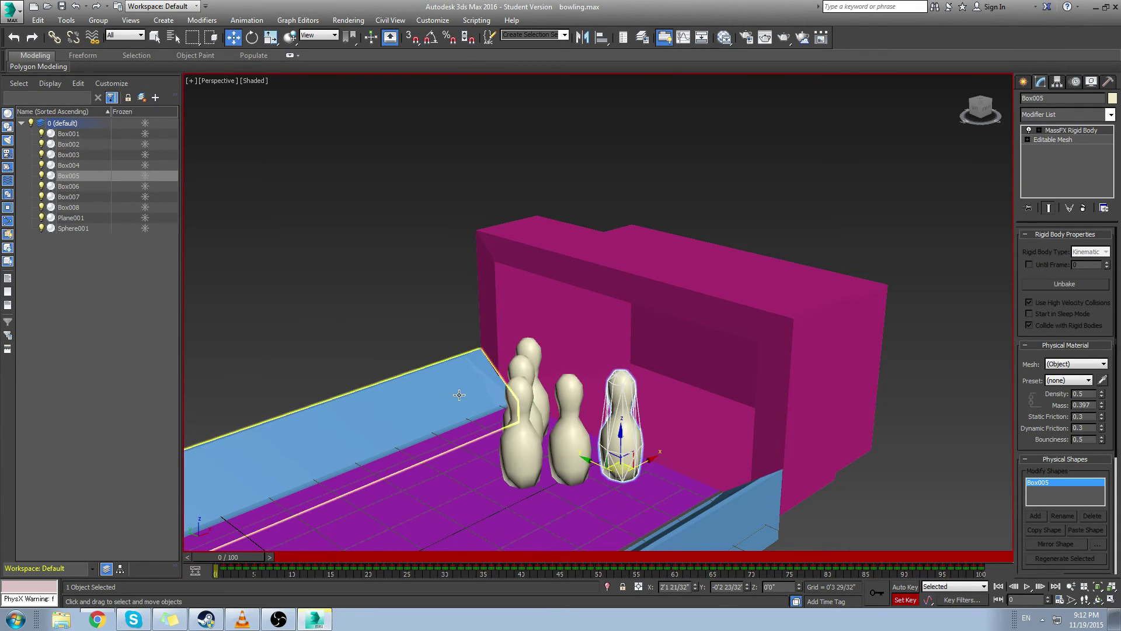
Unbake the pin Box005 again and set its physical shape type to Custom
click(529, 356)
click(626, 435)
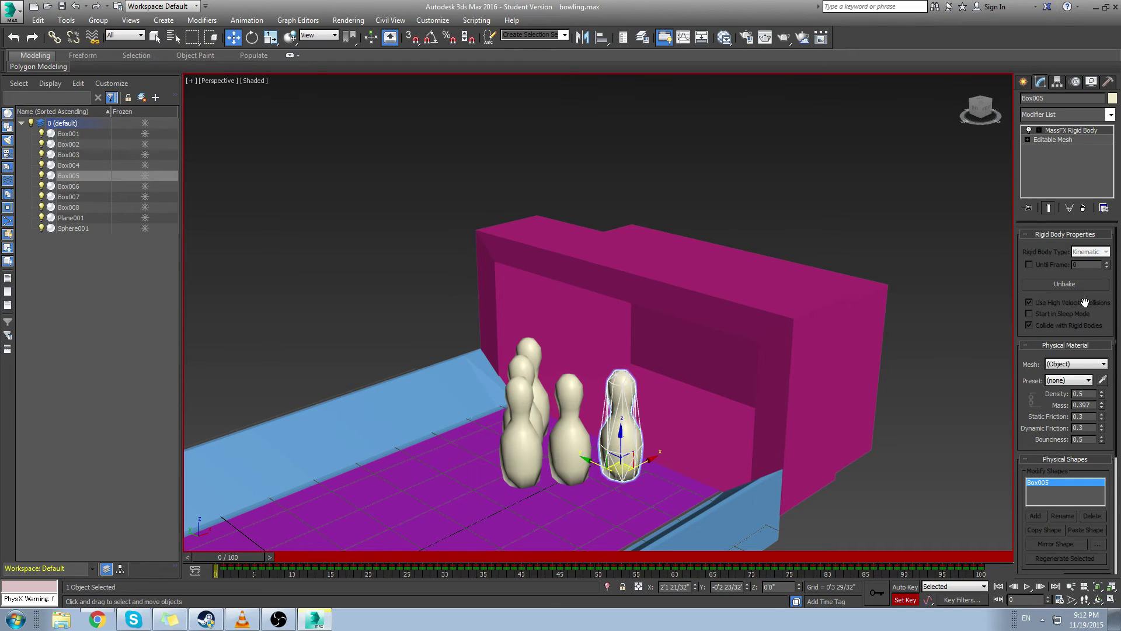
drag(1019, 418, 1018, 360)
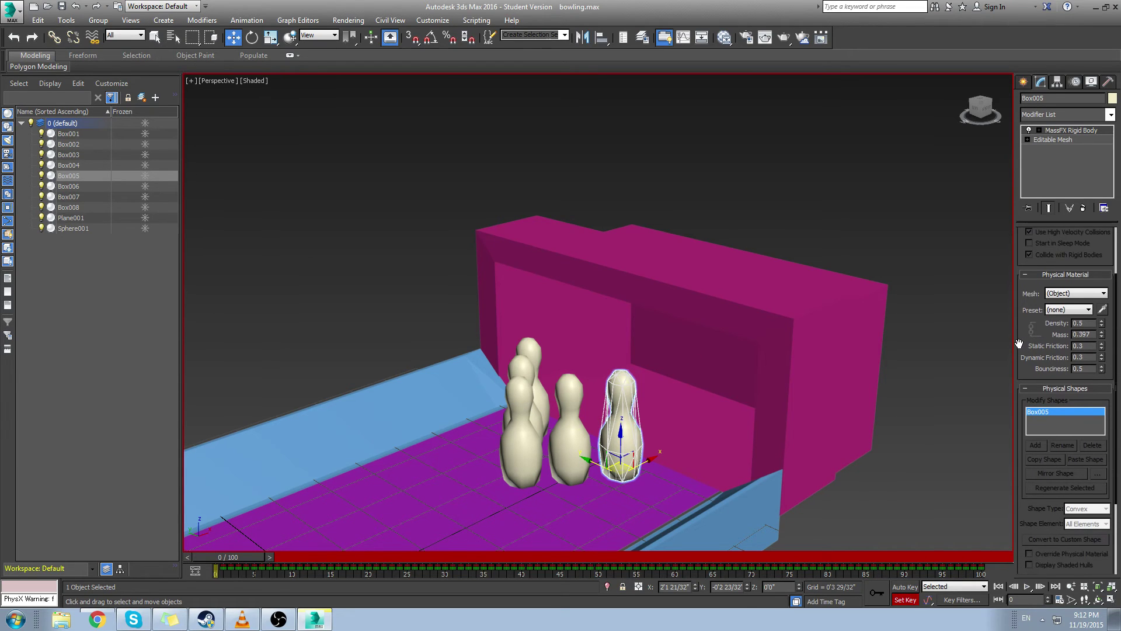
drag(1019, 343, 1014, 309)
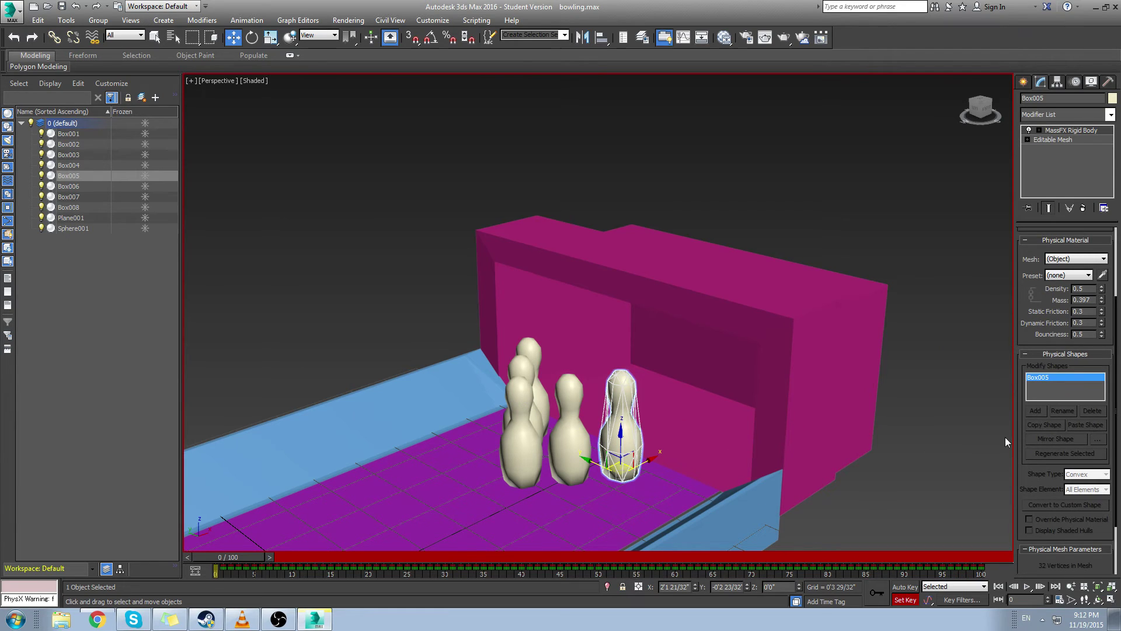
drag(1018, 427, 999, 587)
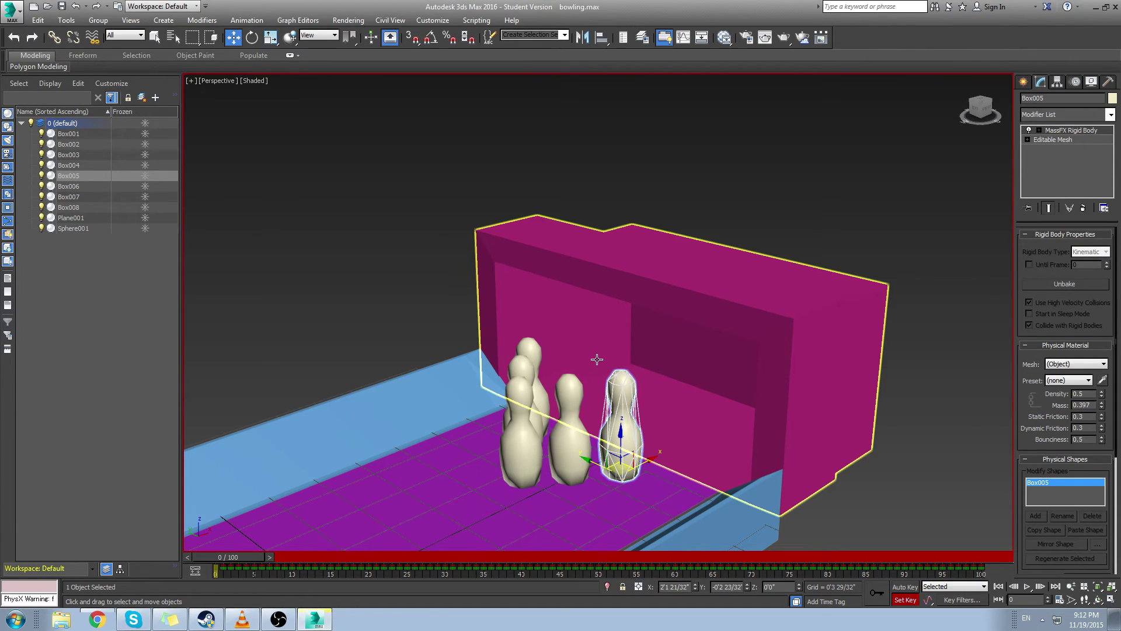
middle_drag(593, 395, 611, 334)
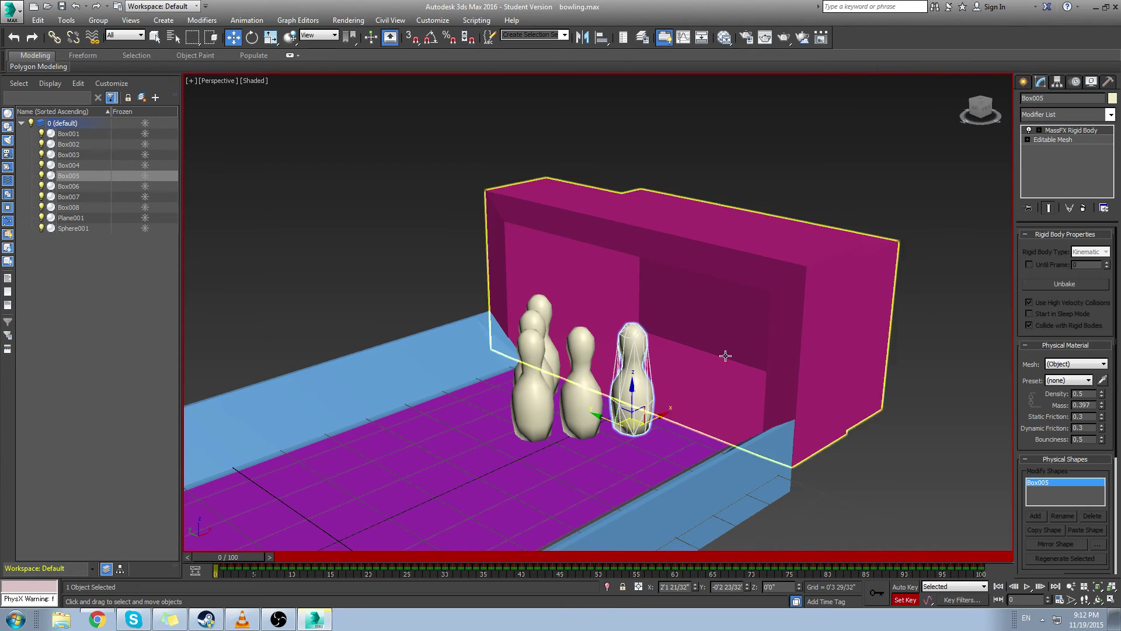
click(1061, 285)
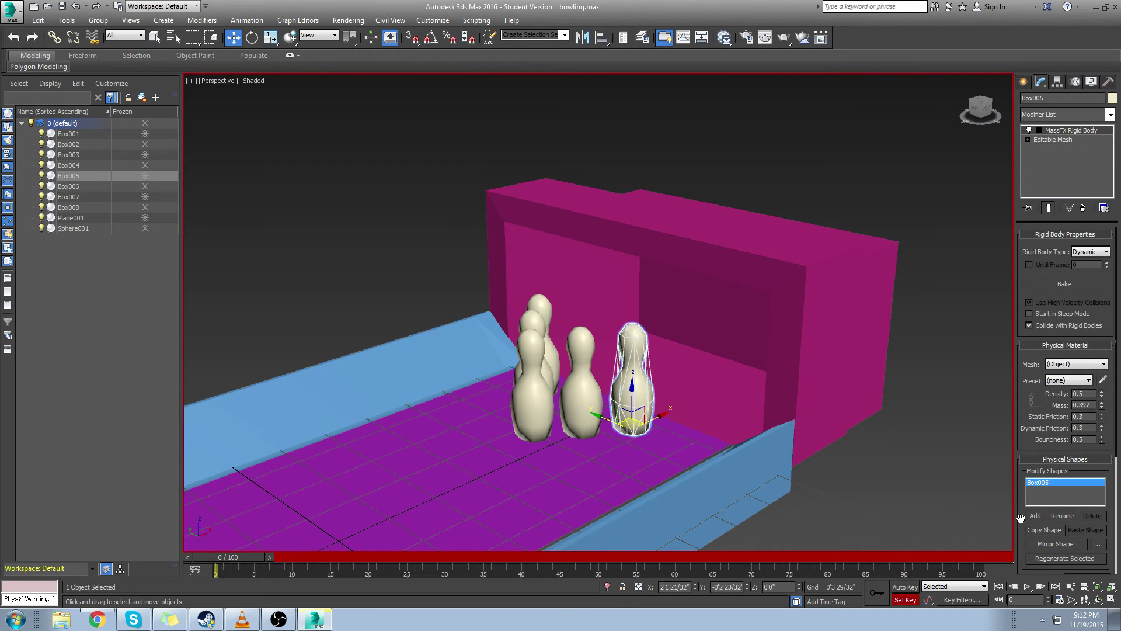
drag(1021, 519, 1021, 404)
click(1100, 468)
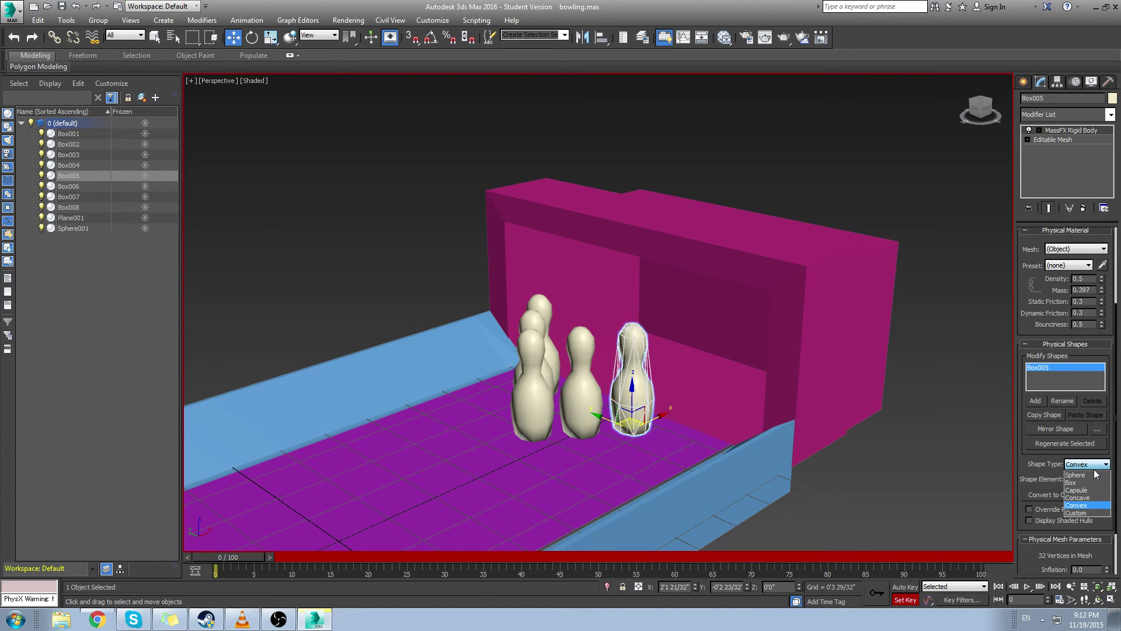
click(1080, 513)
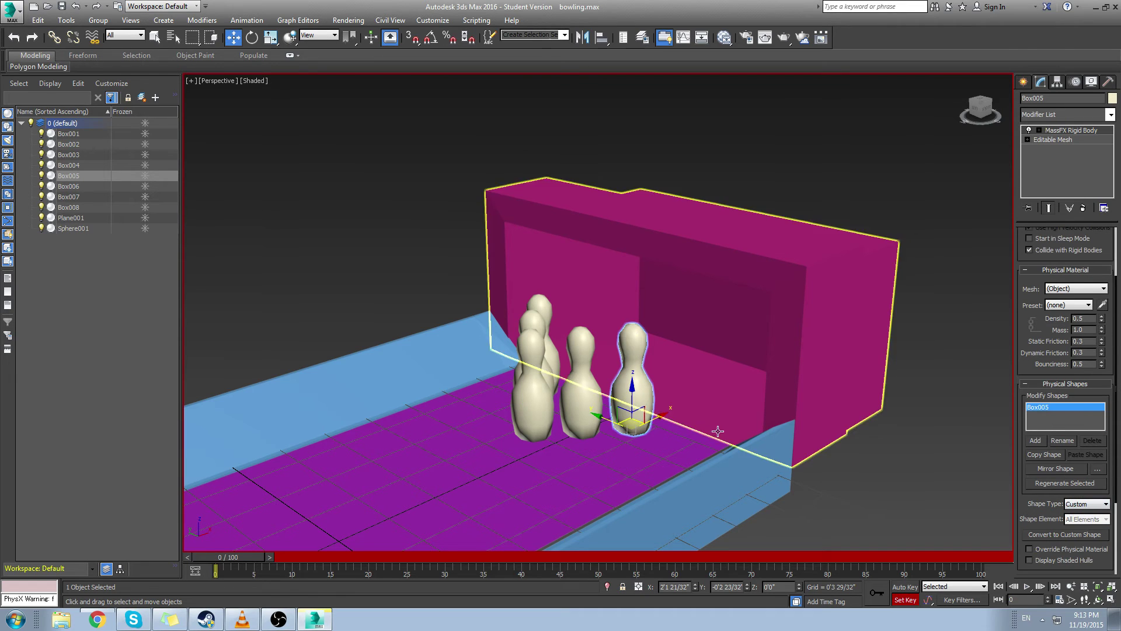
Bake Box005 with its Custom shape and scrub the timeline to check the fall, returning to frame 0
scroll(627, 374, up, 5)
middle_drag(634, 322, 660, 396)
scroll(666, 395, down, 5)
drag(1020, 287, 1005, 435)
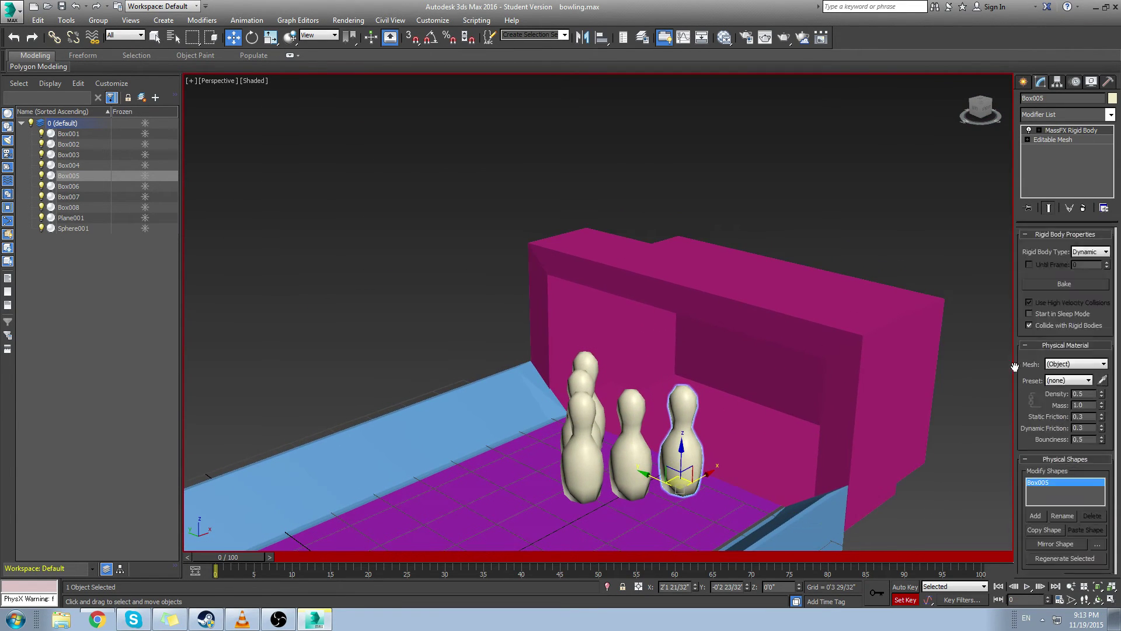
click(1077, 283)
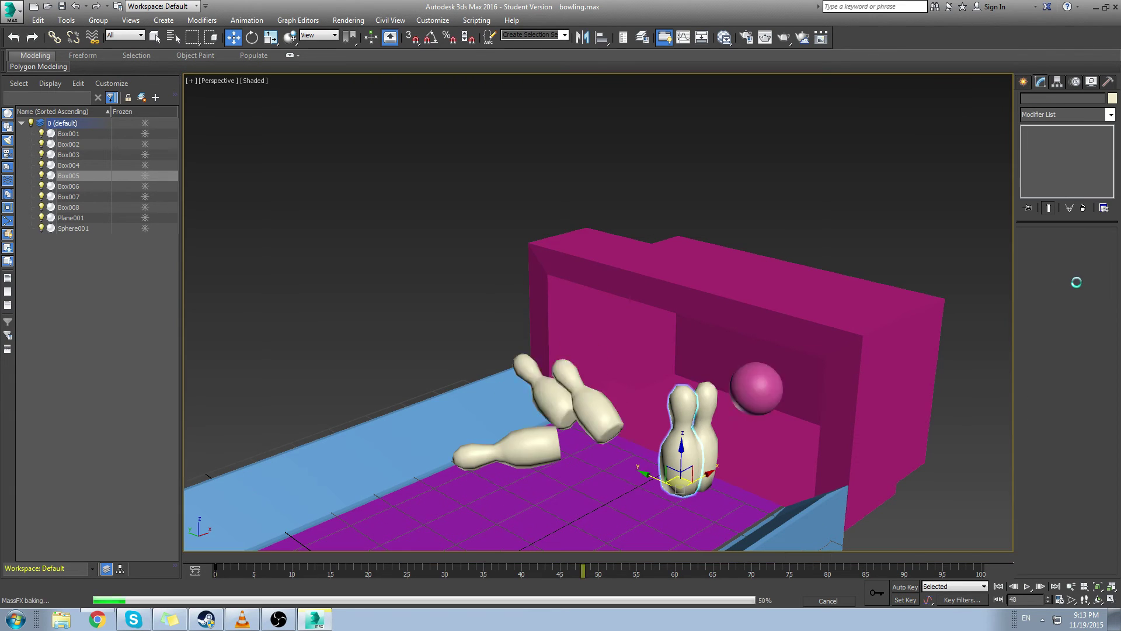
drag(229, 556, 178, 584)
key(w)
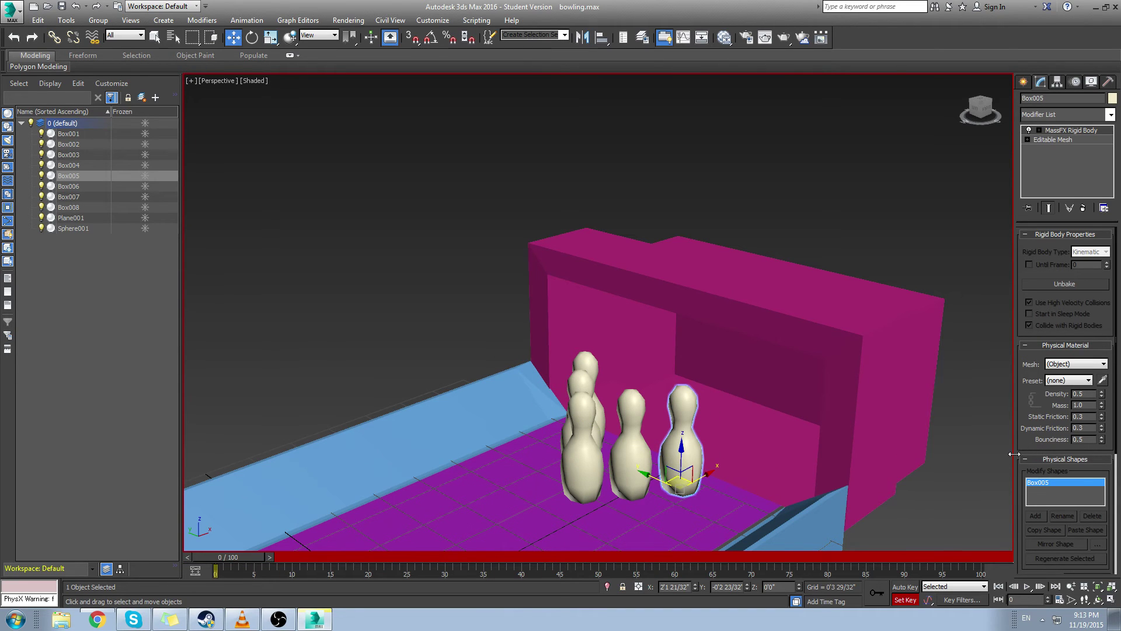
Unbake Box005 and set its physical shape type back to Convex
click(1065, 285)
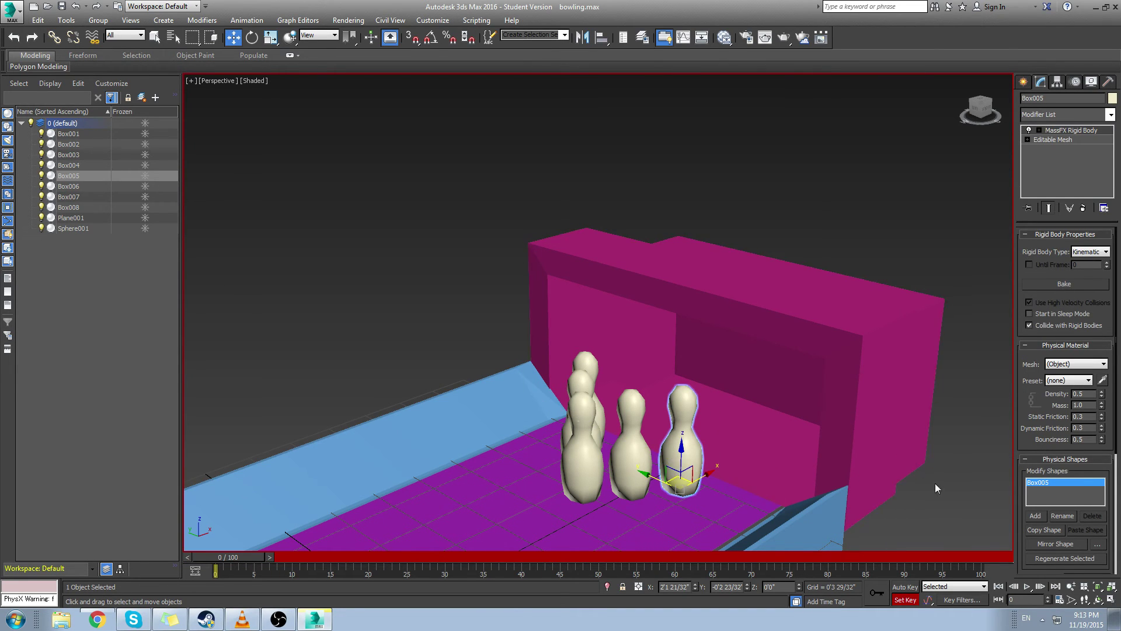
drag(1031, 466, 1025, 284)
click(1081, 415)
click(1083, 456)
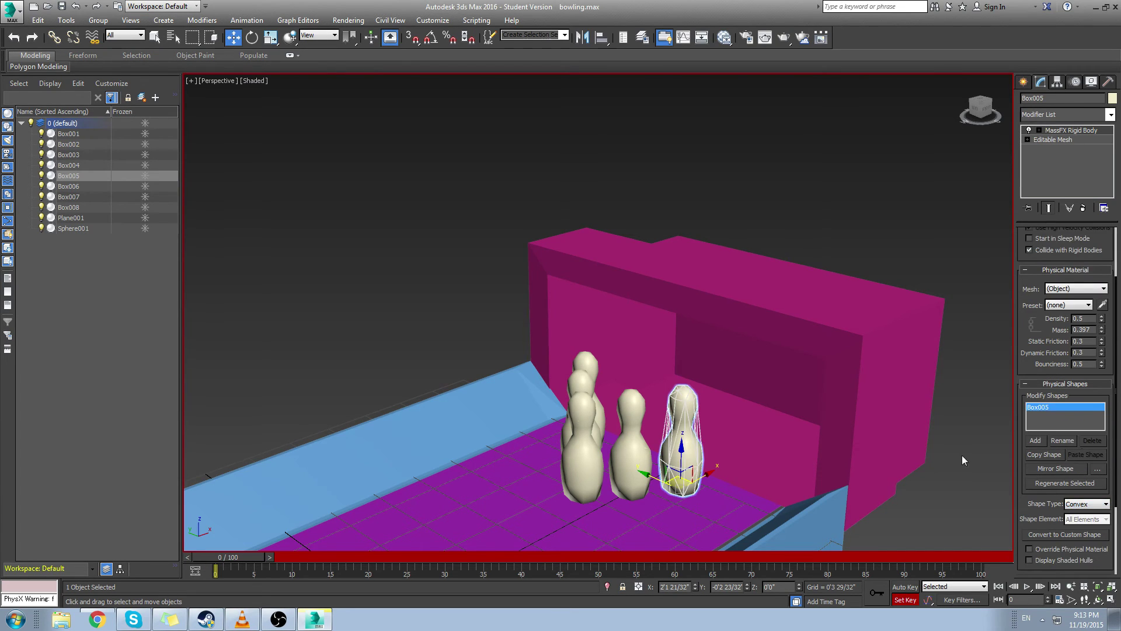
Select the backstop, the pin Box004, the ball and the pin Box008 in turn and examine their rigid body settings
click(837, 327)
alt+middle_drag(823, 416, 808, 377)
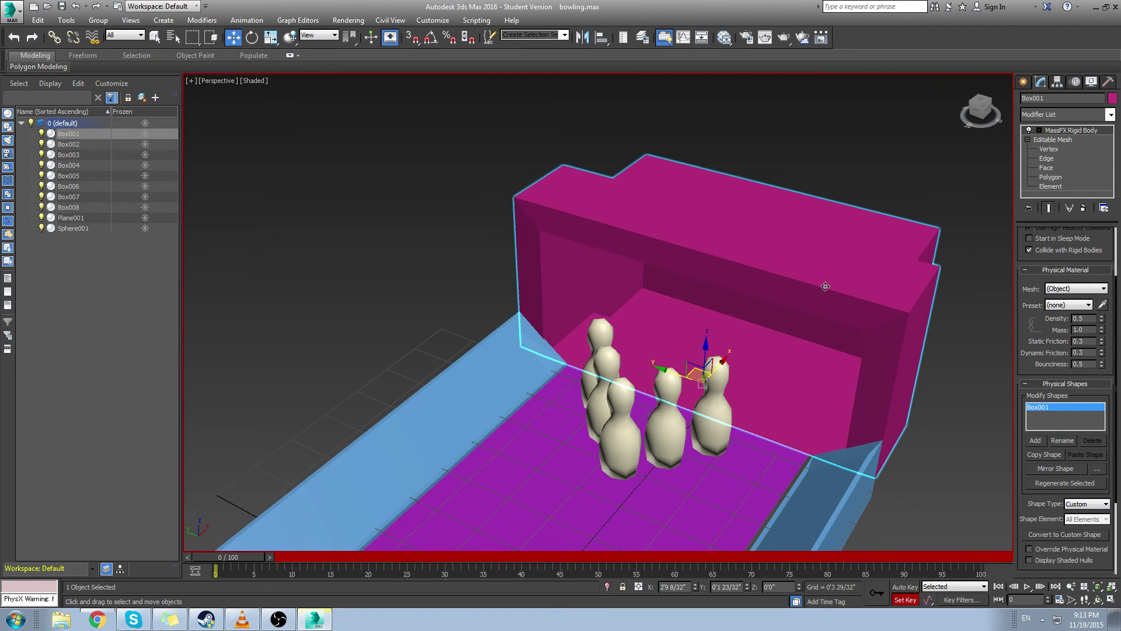
alt+middle_drag(820, 303, 629, 456)
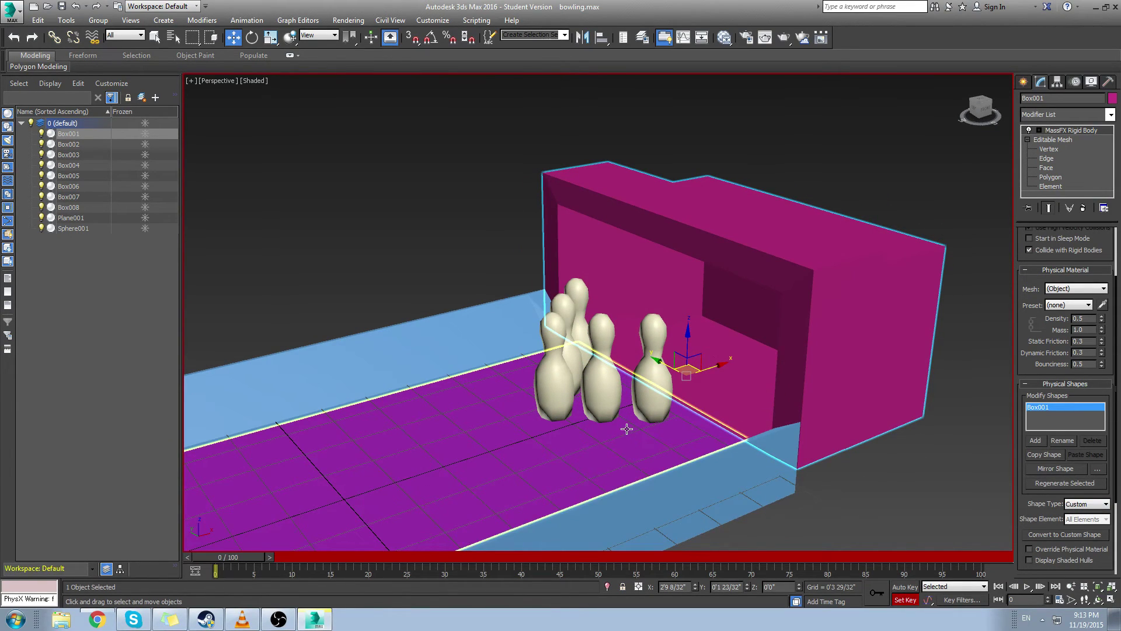
middle_drag(611, 354, 620, 316)
click(608, 325)
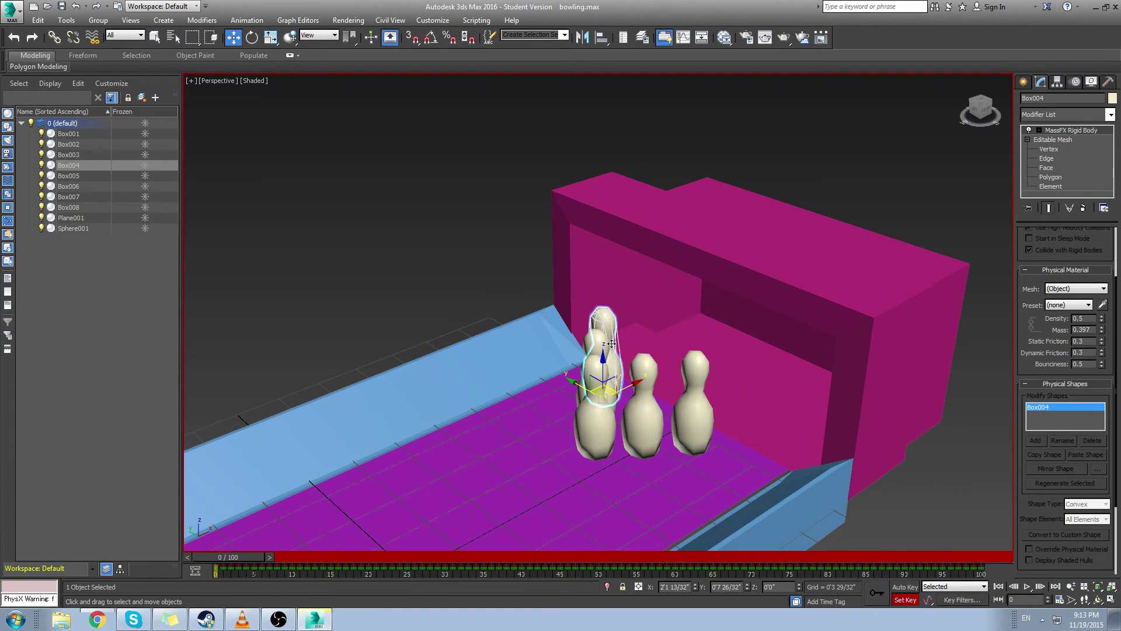
middle_drag(438, 506, 503, 448)
scroll(387, 508, down, 2)
middle_drag(387, 508, 452, 446)
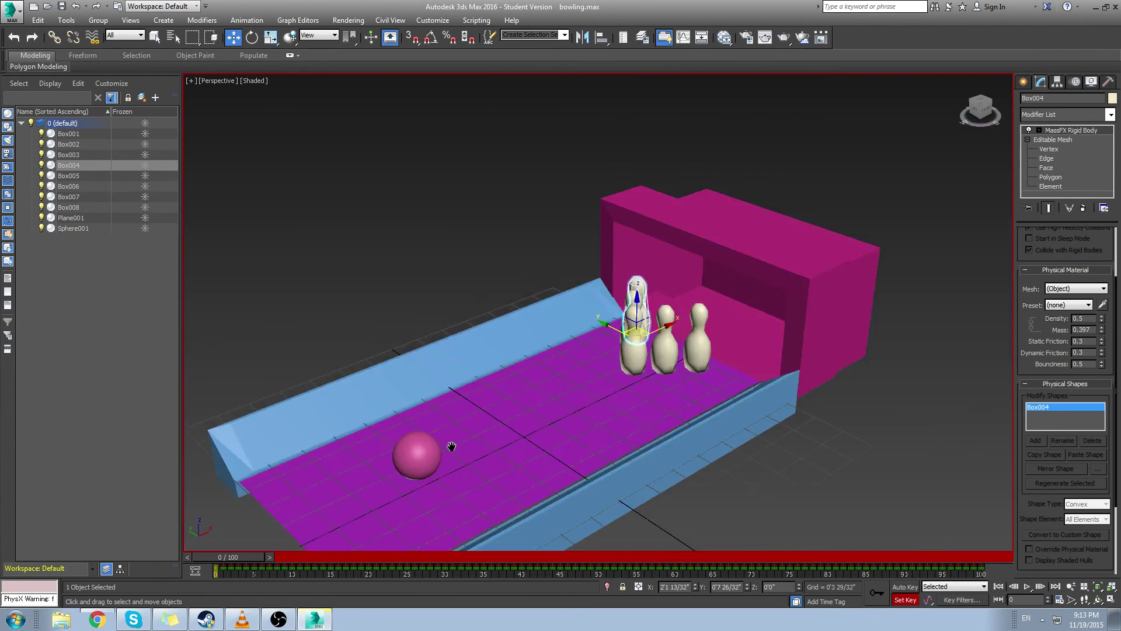
click(410, 458)
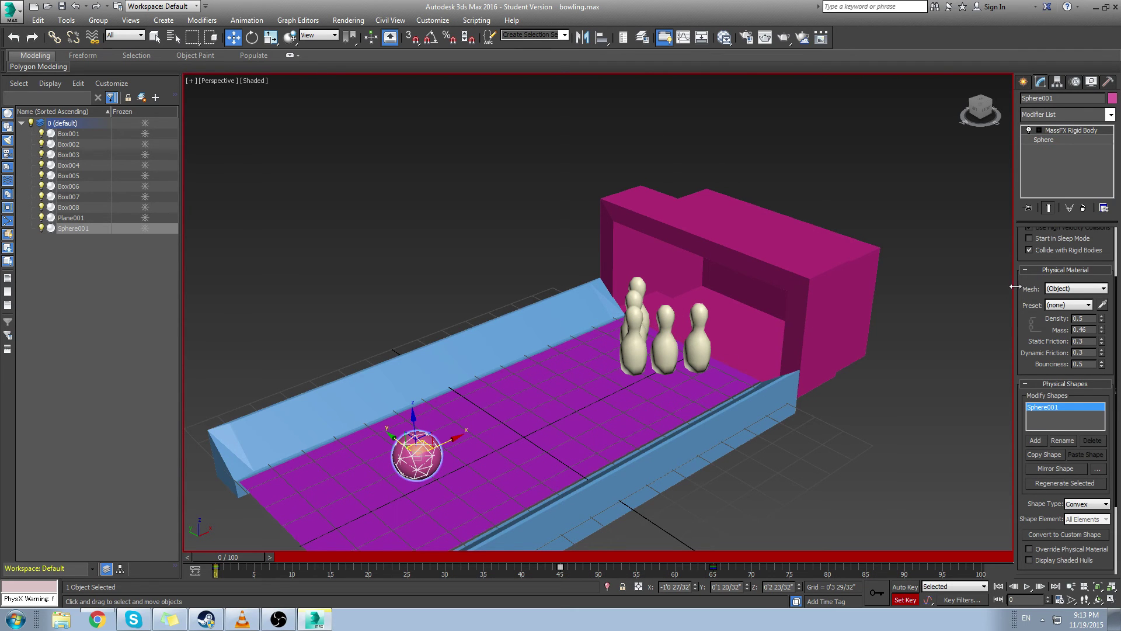
drag(1028, 399, 1030, 474)
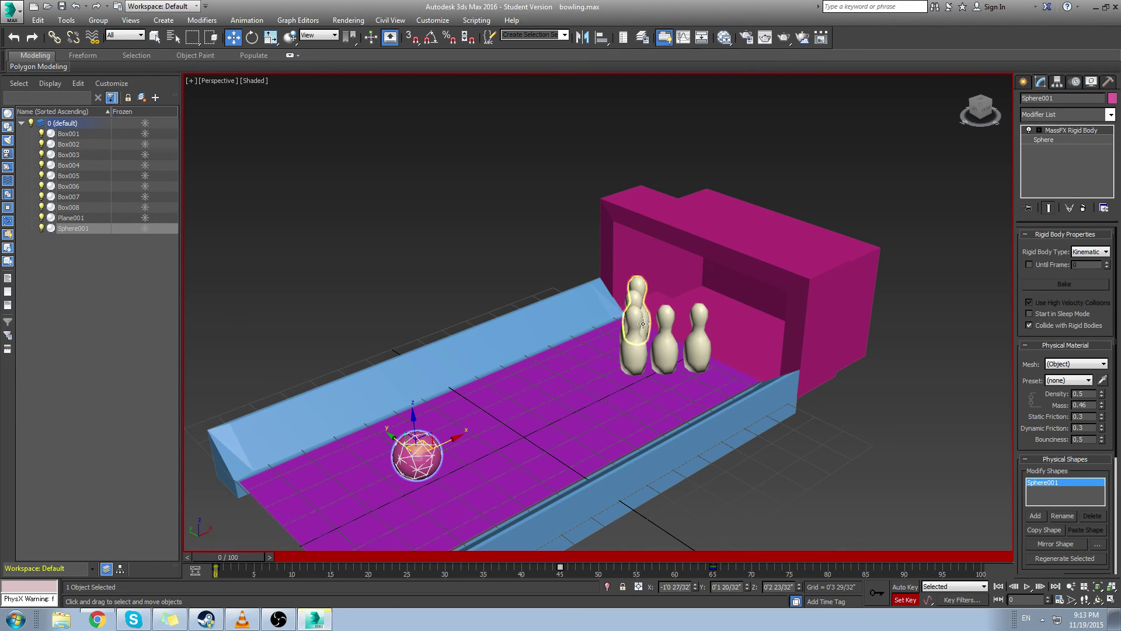
click(619, 374)
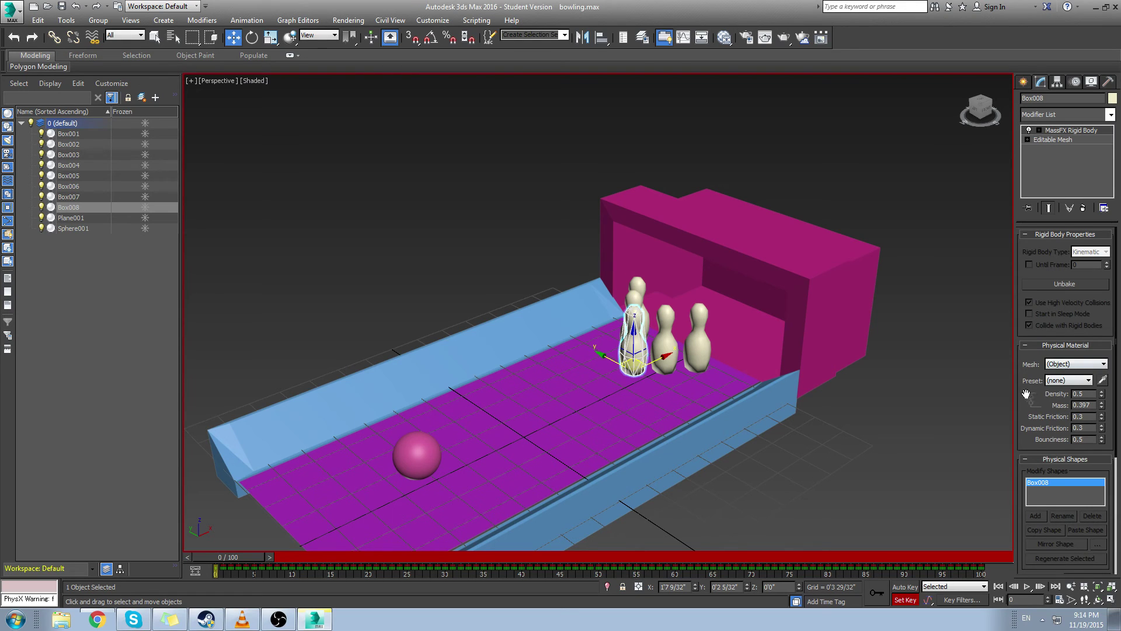
click(784, 317)
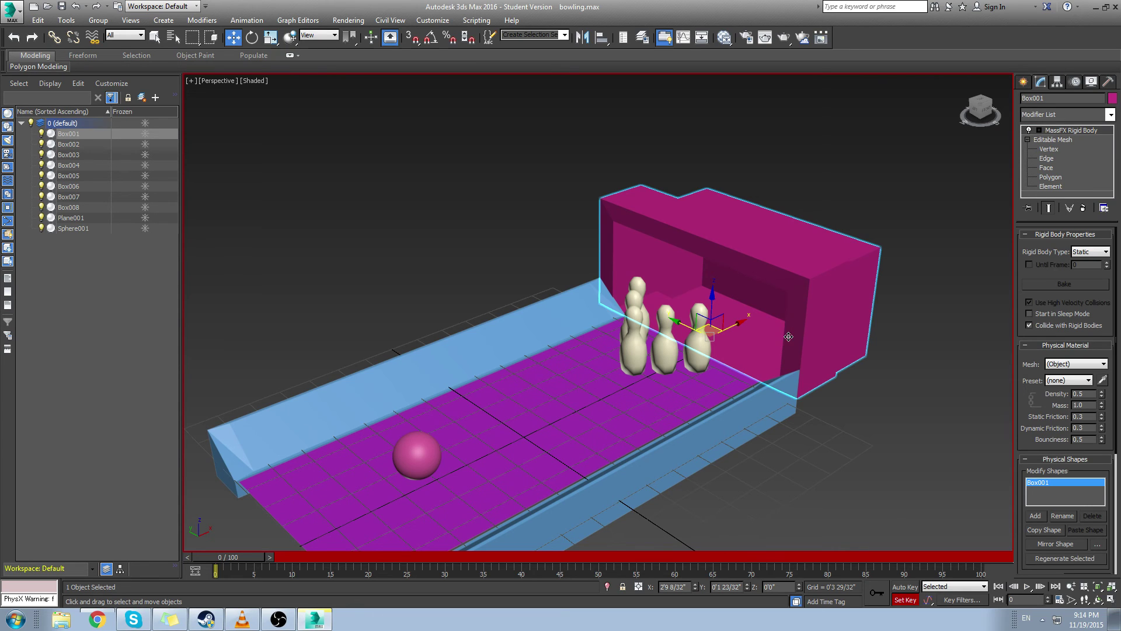
Unbake the pin Box008 and bake its motion again, scrubbing the timeline to check it and returning to frame 0
click(699, 349)
click(666, 348)
click(632, 345)
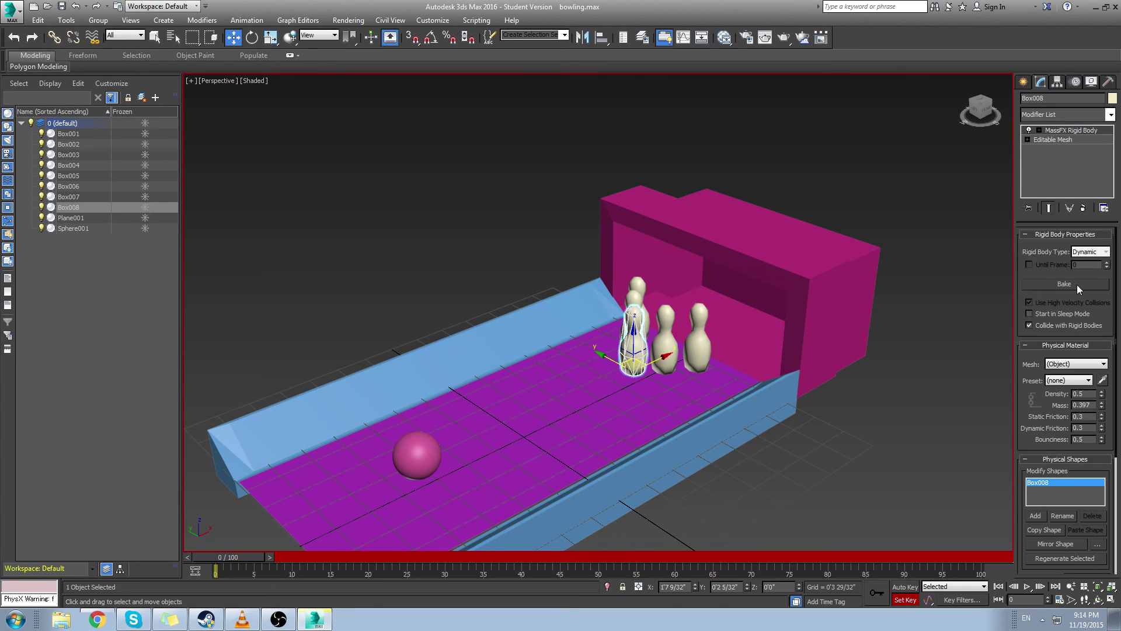
click(1064, 285)
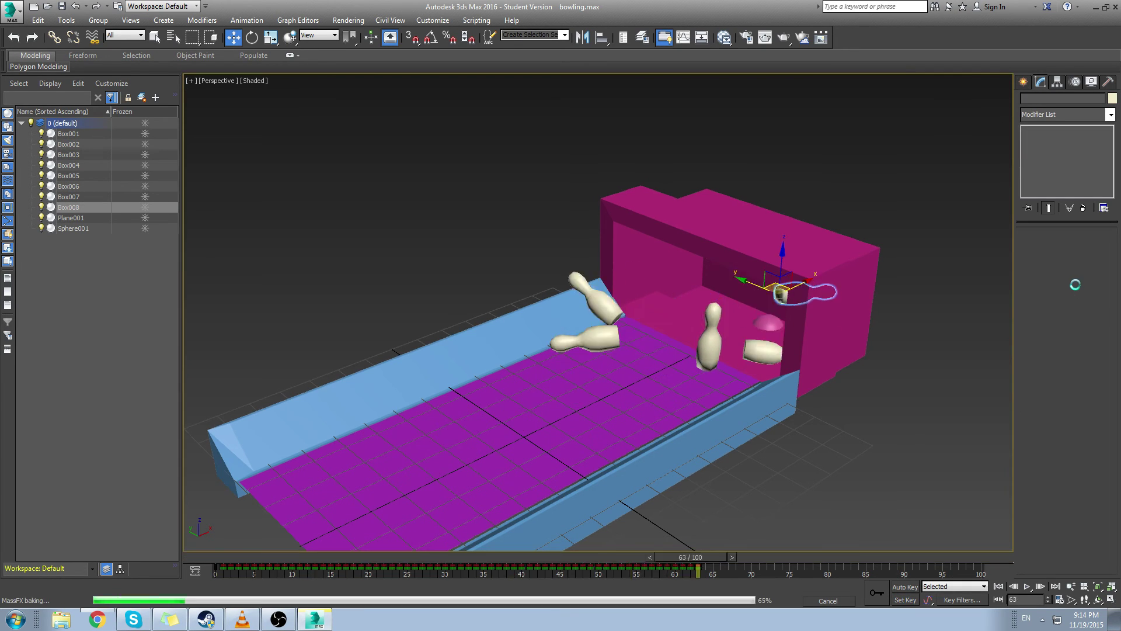
drag(249, 559, 197, 593)
key(w)
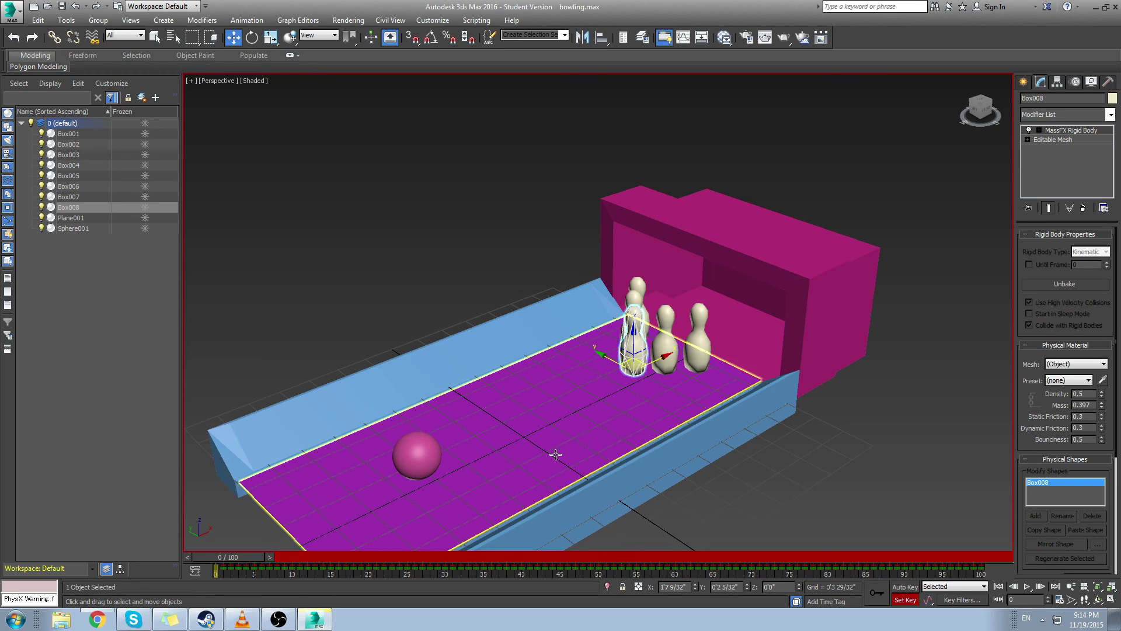
drag(405, 558, 217, 555)
Bake the motion of the pins Box006 and Box005 and play the animation from a lower side view to check the fall
click(665, 342)
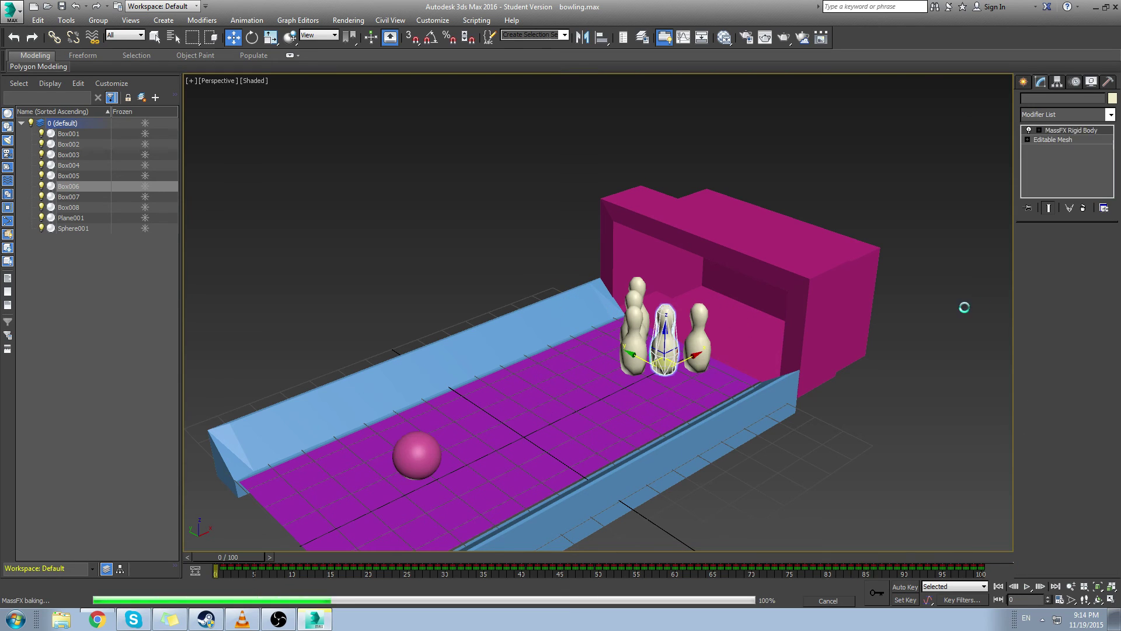
drag(248, 556, 667, 545)
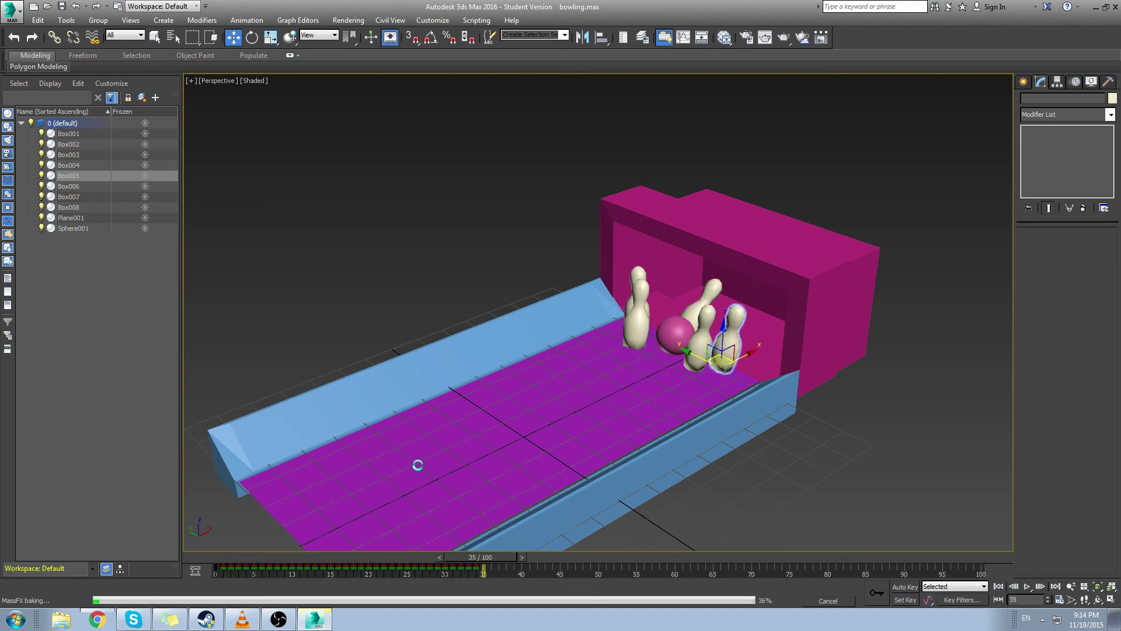
drag(249, 557, 506, 576)
alt+middle_drag(628, 475, 653, 454)
click(1028, 586)
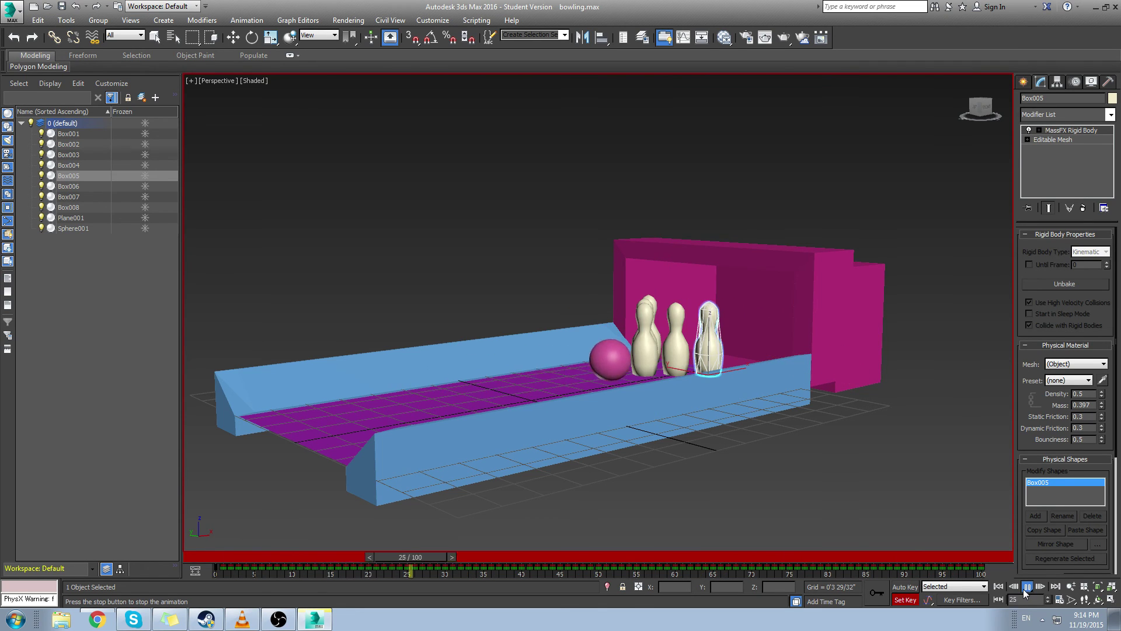
Stop the animation at frame 43 and examine the fallen pins and ball from a higher side view
click(1025, 590)
alt+middle_drag(652, 348, 558, 307)
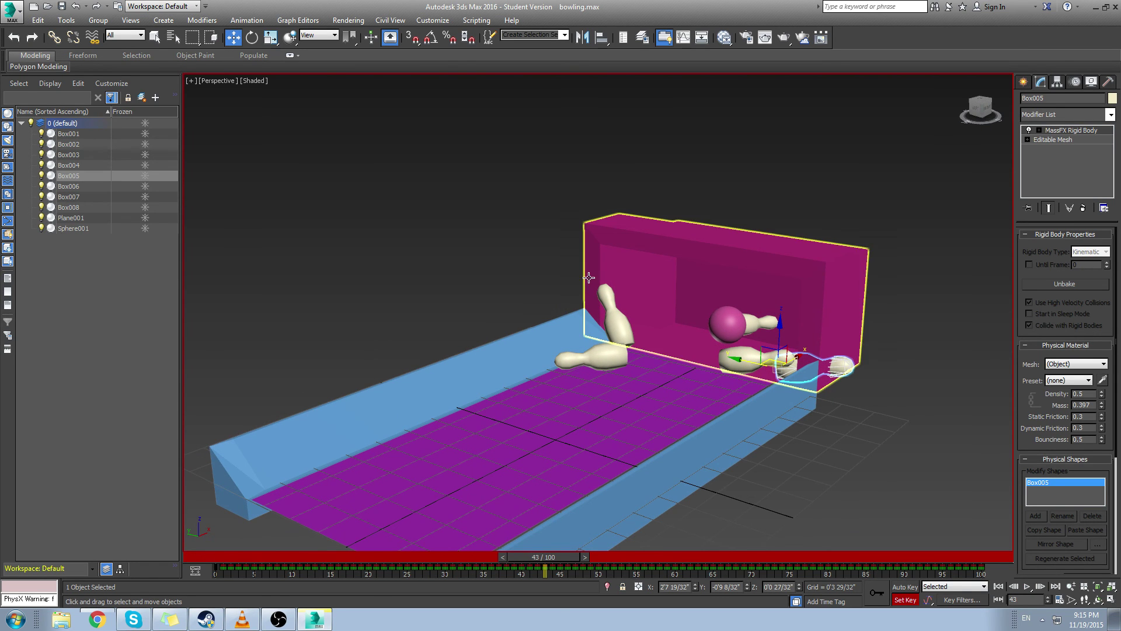
middle_drag(655, 282, 699, 317)
scroll(673, 303, down, 3)
scroll(701, 340, up, 5)
scroll(701, 341, down, 4)
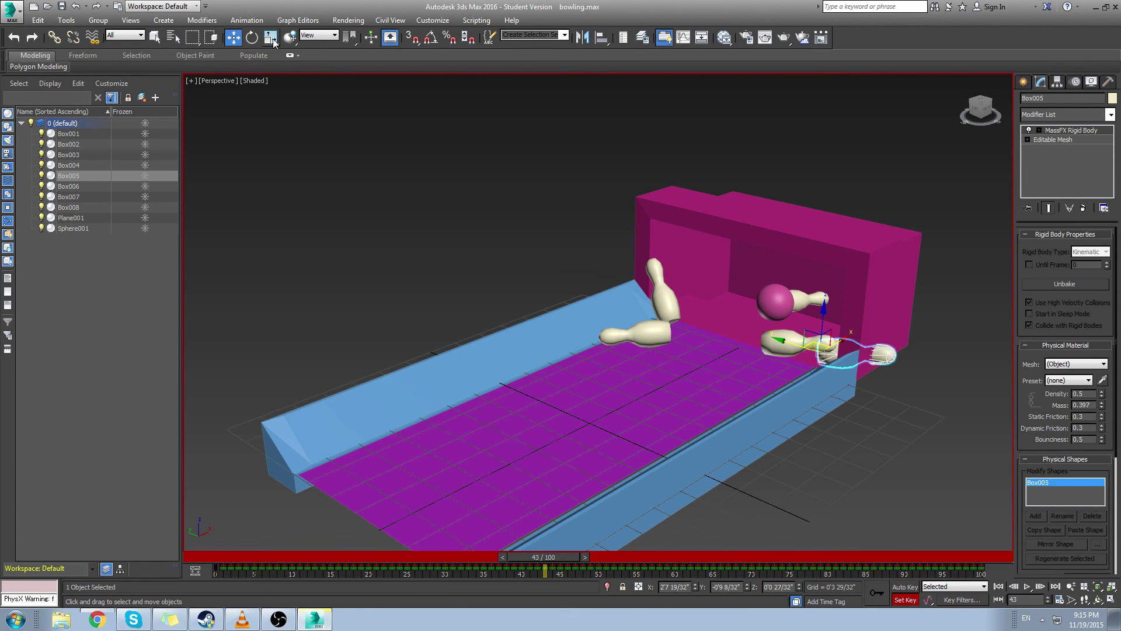
Clear the object selection and return the timeline to frame 0
click(246, 20)
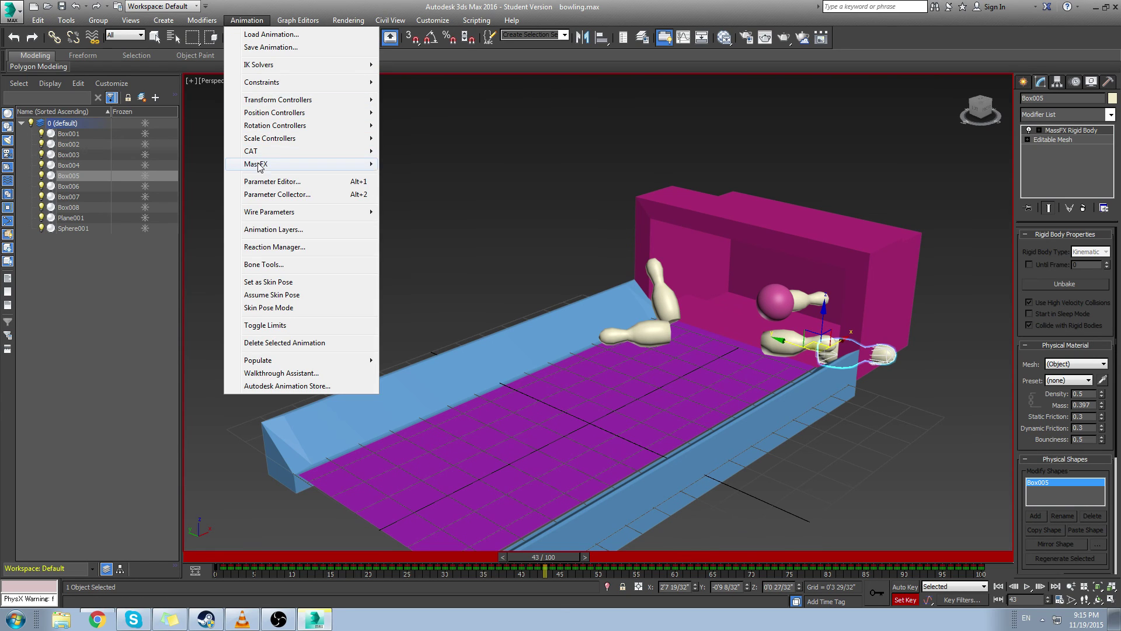
mouse_move(259, 168)
mouse_move(447, 167)
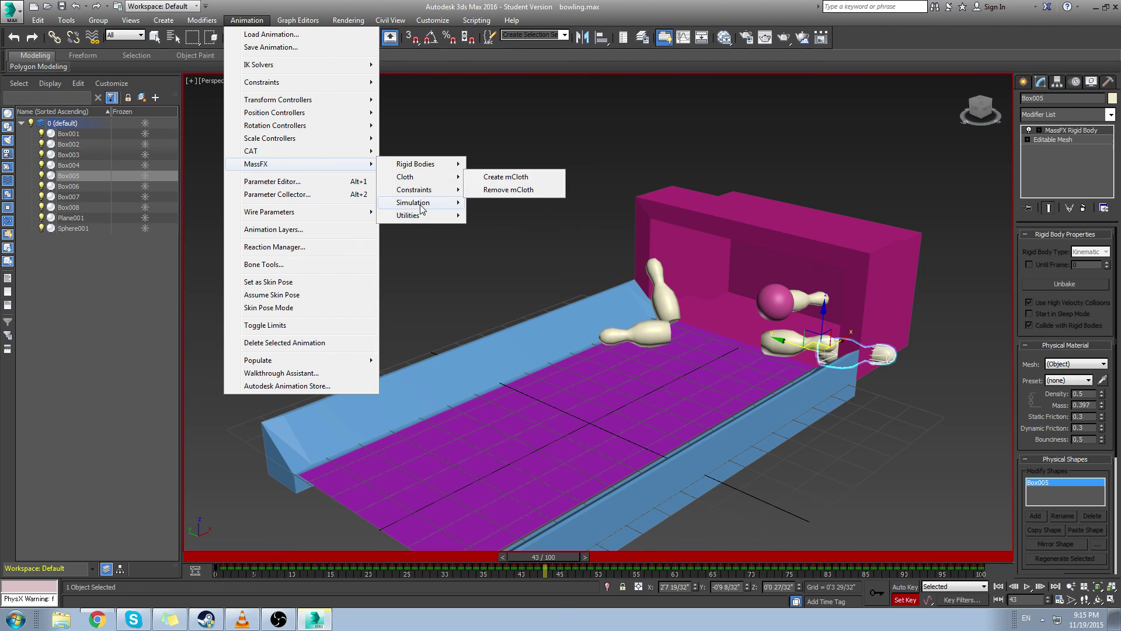
mouse_move(421, 209)
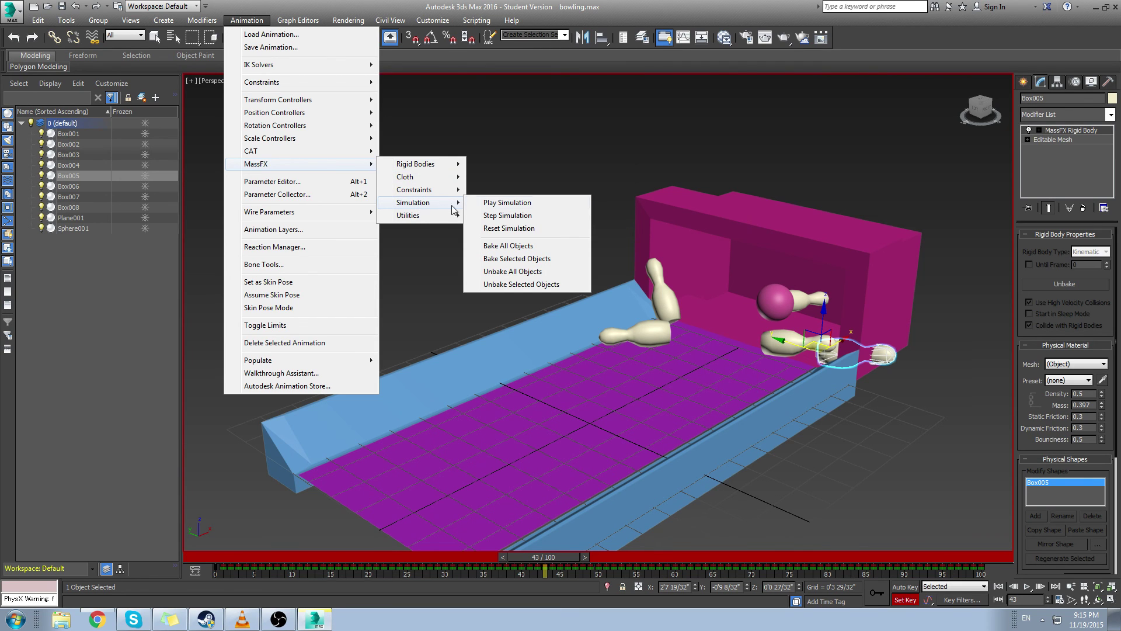
click(517, 149)
drag(285, 555, 181, 554)
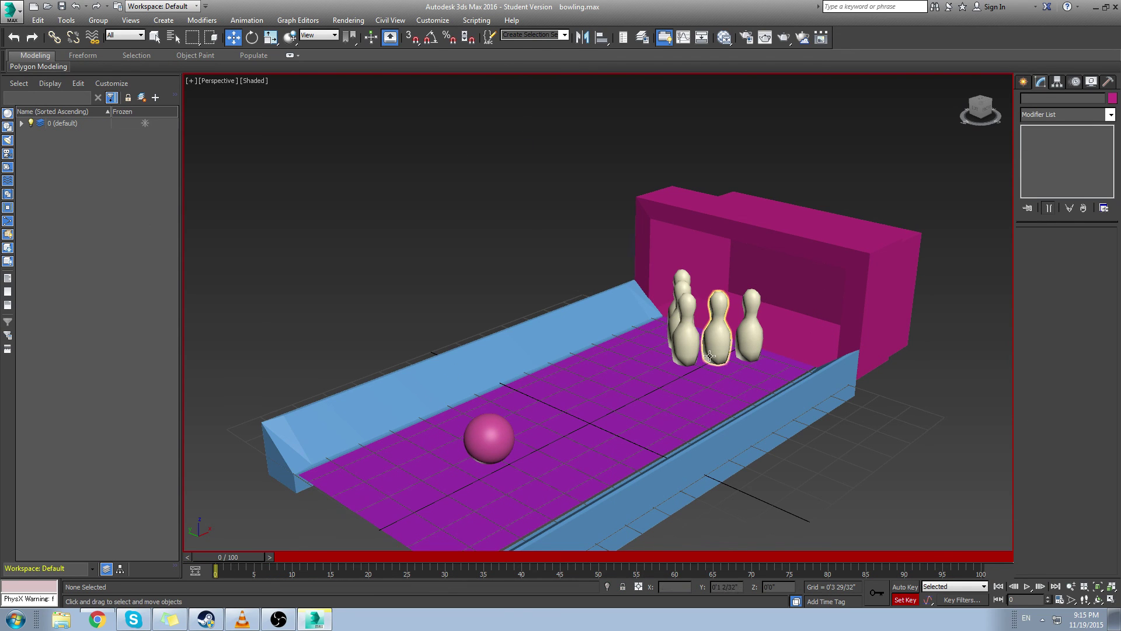
Select the pin Box006 and bake the simulated motion of all MassFX objects, scrubbing the timeline to check it
click(718, 327)
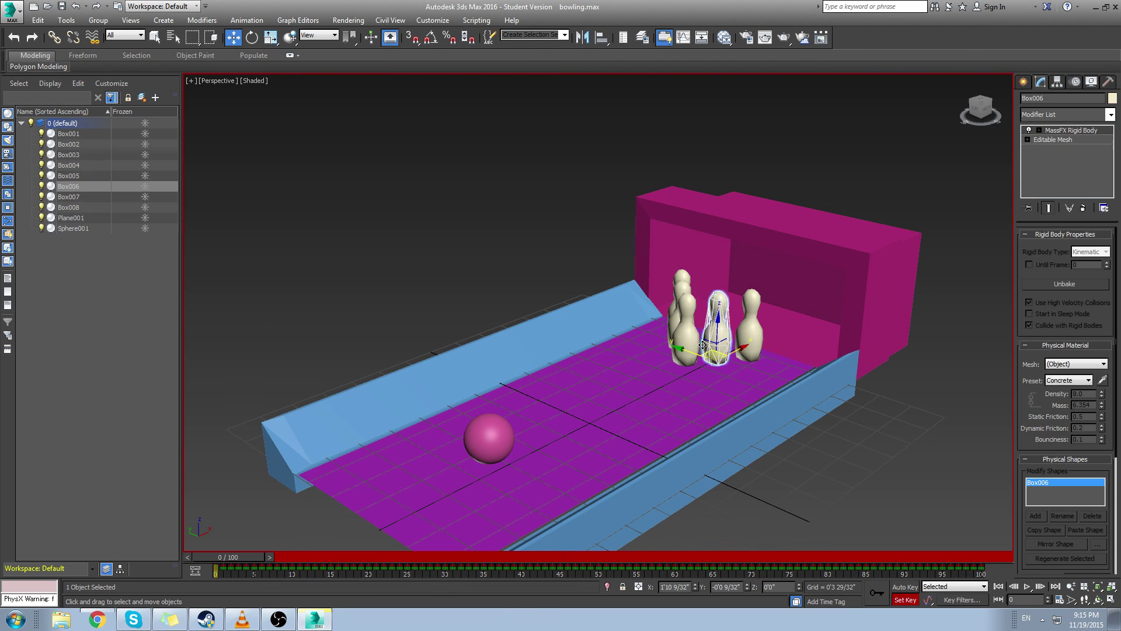
click(247, 20)
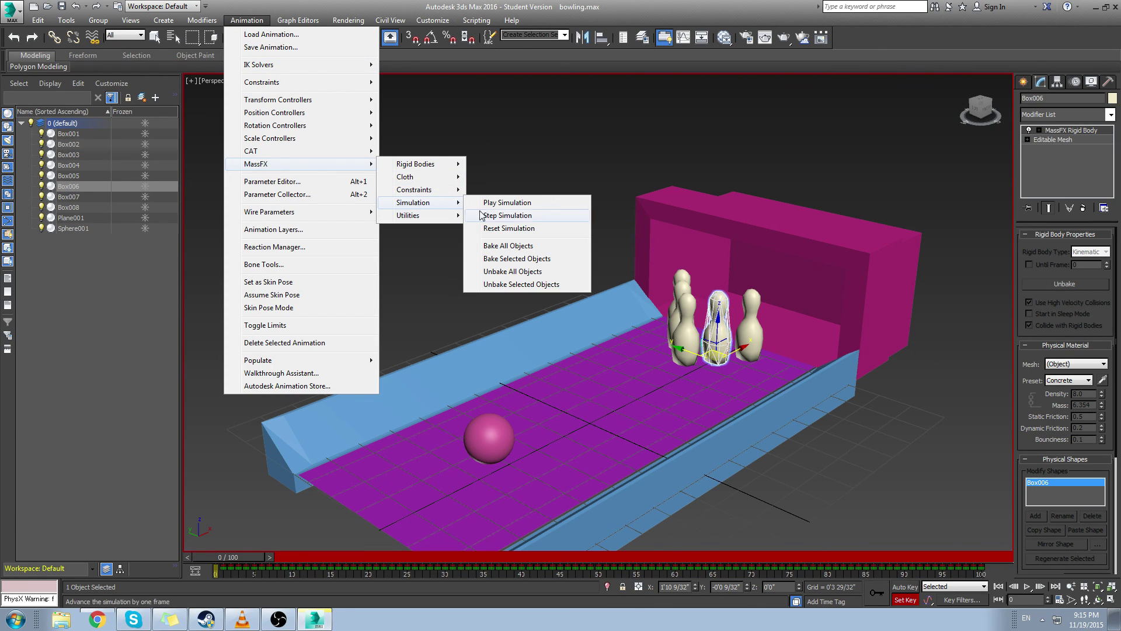
click(511, 250)
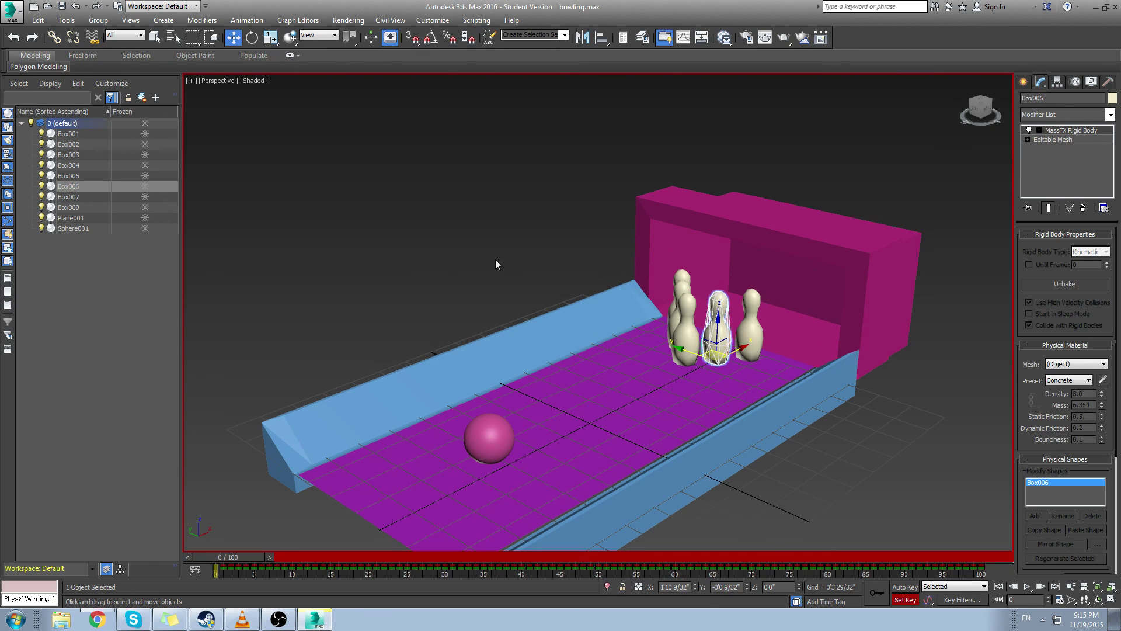
drag(242, 558, 293, 521)
Unbake all MassFX objects in the scene and keep the timeline at frame 0
click(247, 20)
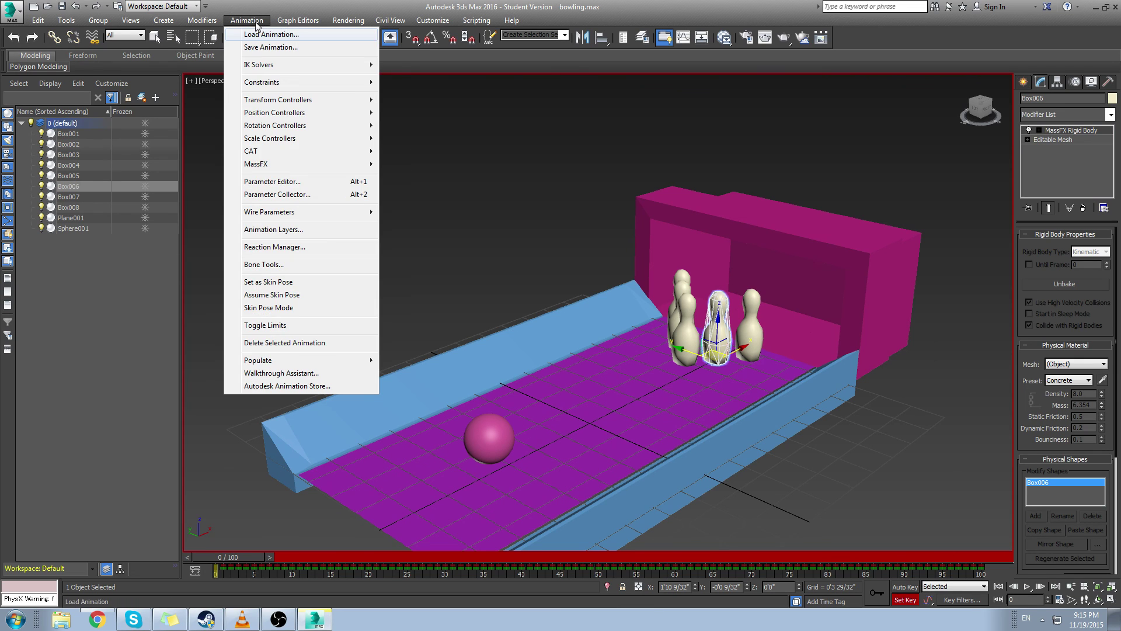
mouse_move(343, 166)
mouse_move(412, 194)
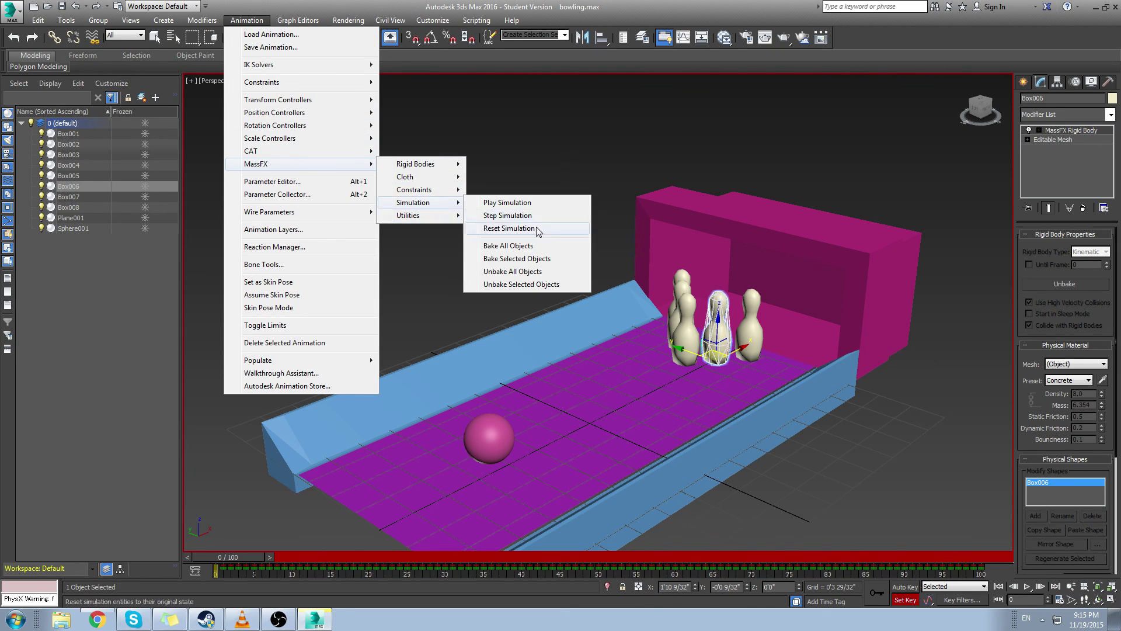
click(526, 271)
drag(241, 559, 183, 589)
key(w)
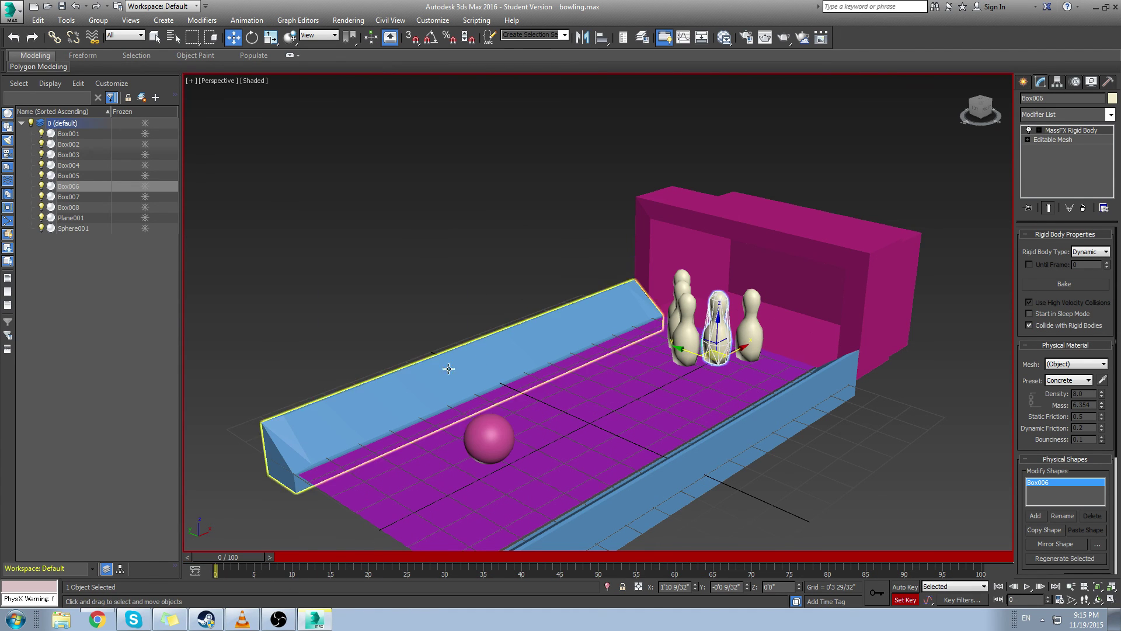